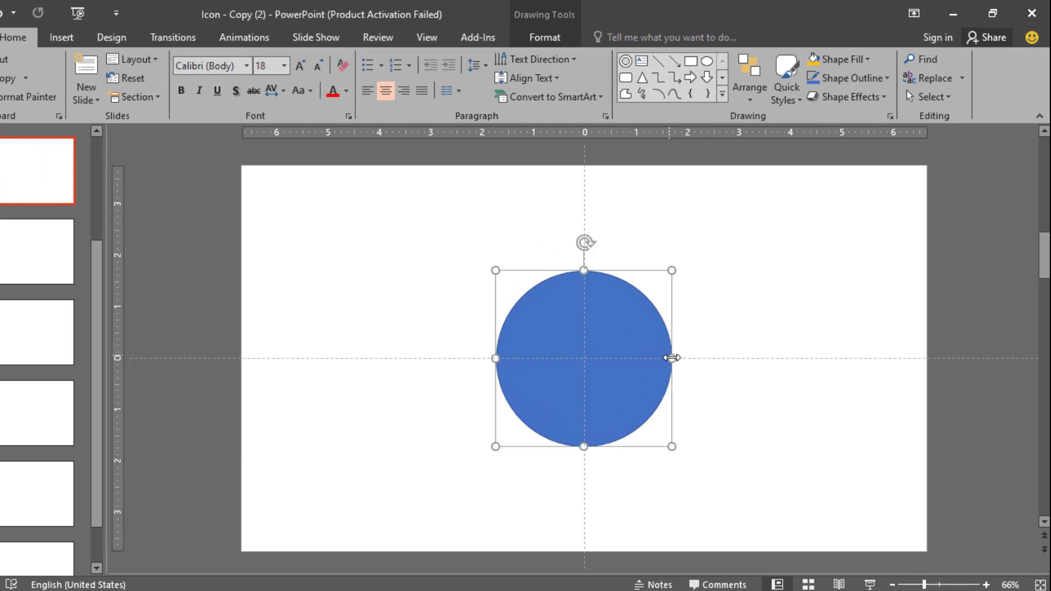
Reshape the blue circle into an oval about 3.23" wide and 2.96" high, centred on the slide's guides.
mouse_move(672, 358)
mouse_down()
mouse_move(705, 358)
mouse_move(673, 347)
mouse_up()
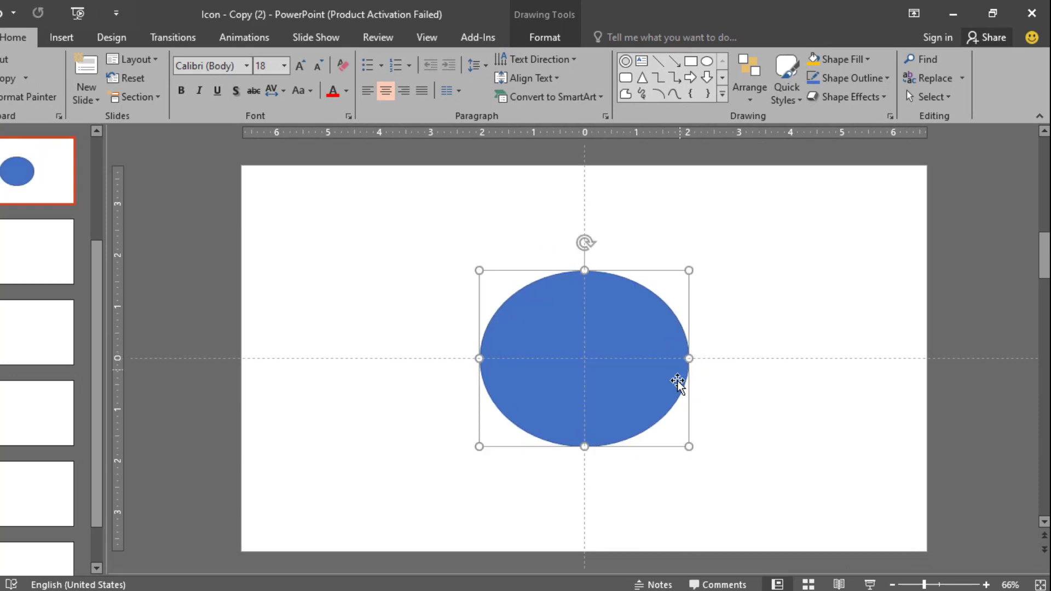
drag(692, 453, 695, 462)
drag(669, 406, 668, 397)
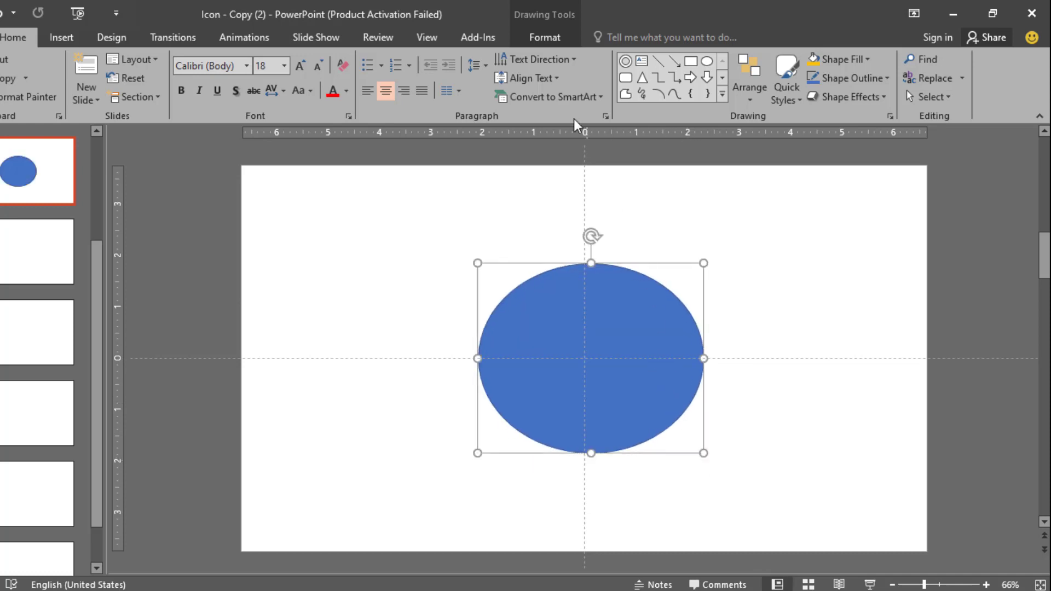
click(549, 39)
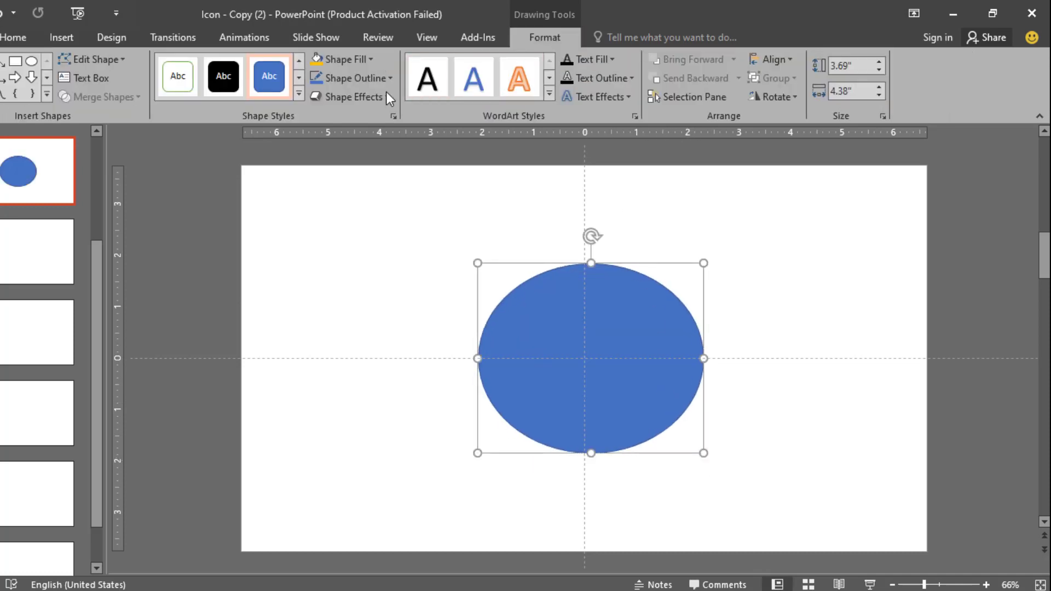
click(445, 232)
double_click(591, 307)
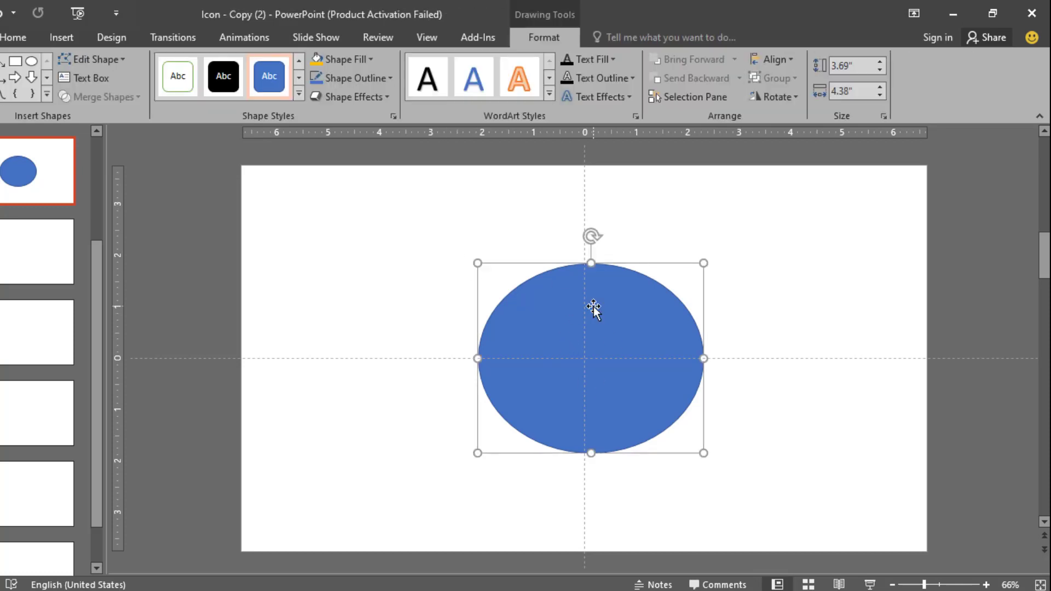
drag(593, 307, 587, 306)
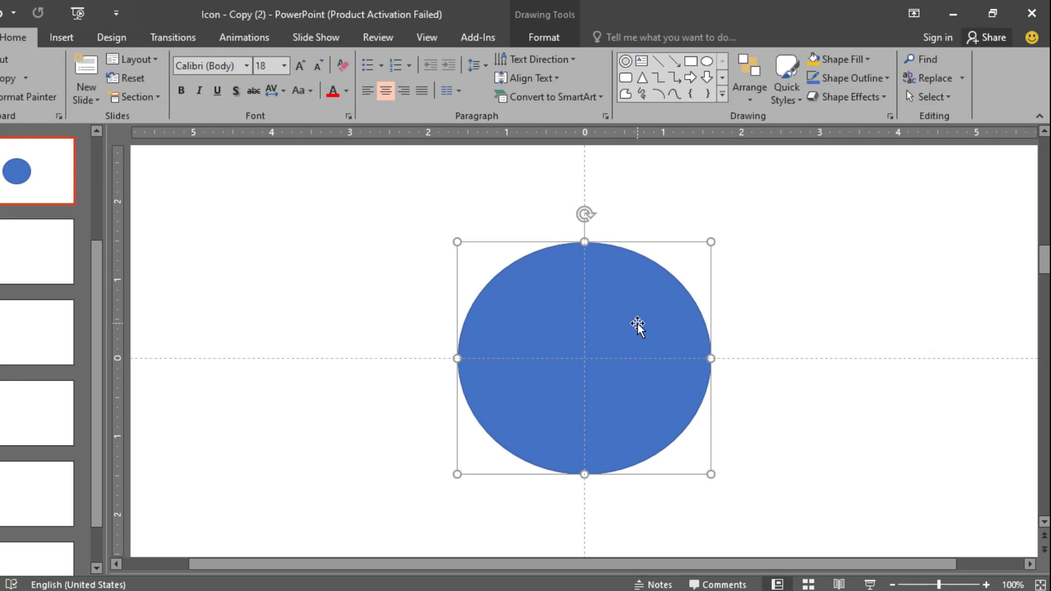
Fill the oval with the dark gray theme color and remove its outline.
click(531, 38)
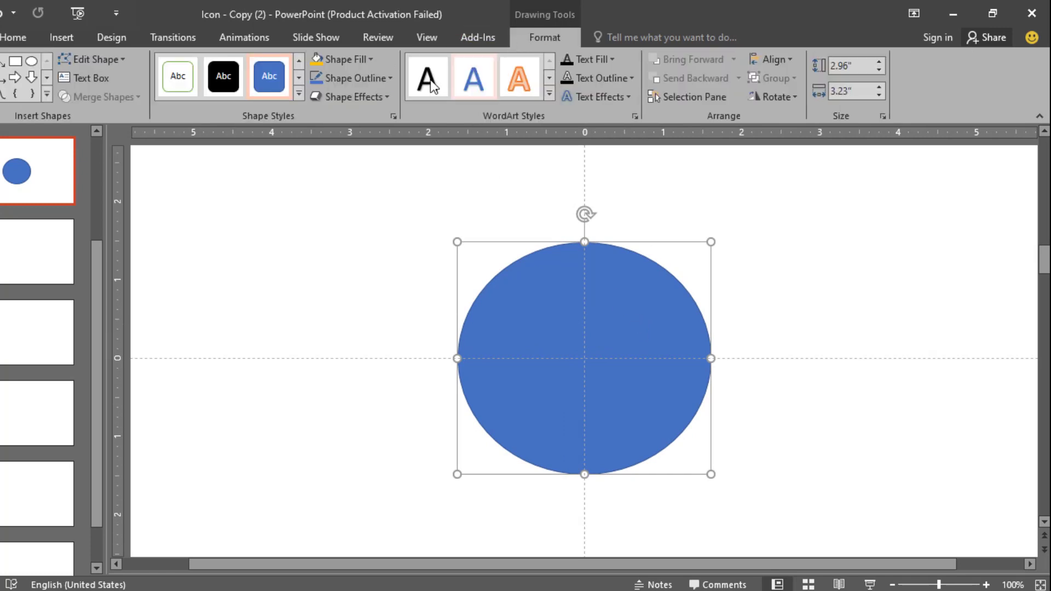
click(372, 58)
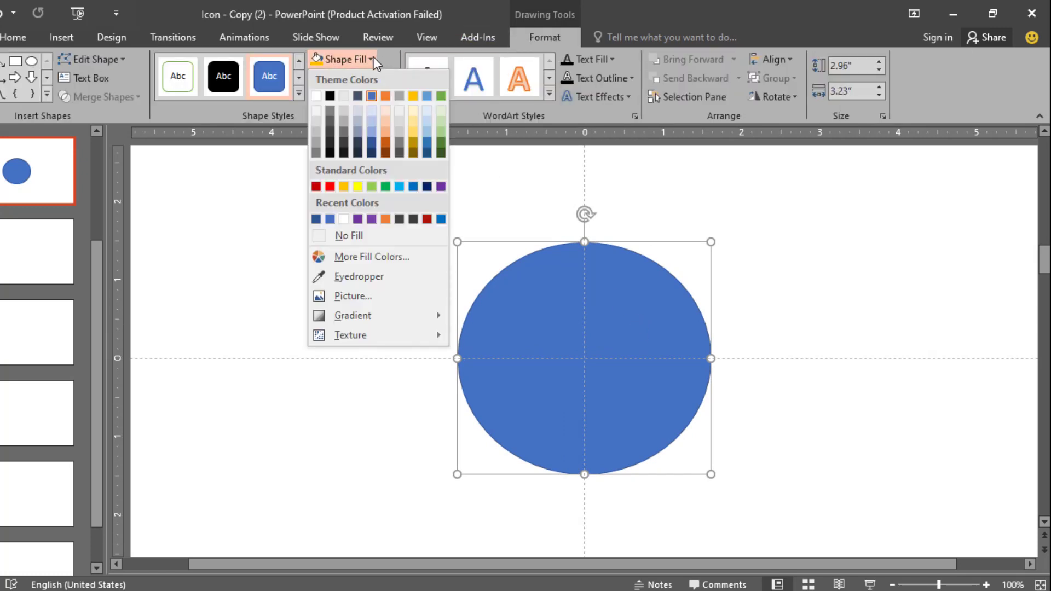
click(343, 143)
click(391, 79)
click(356, 240)
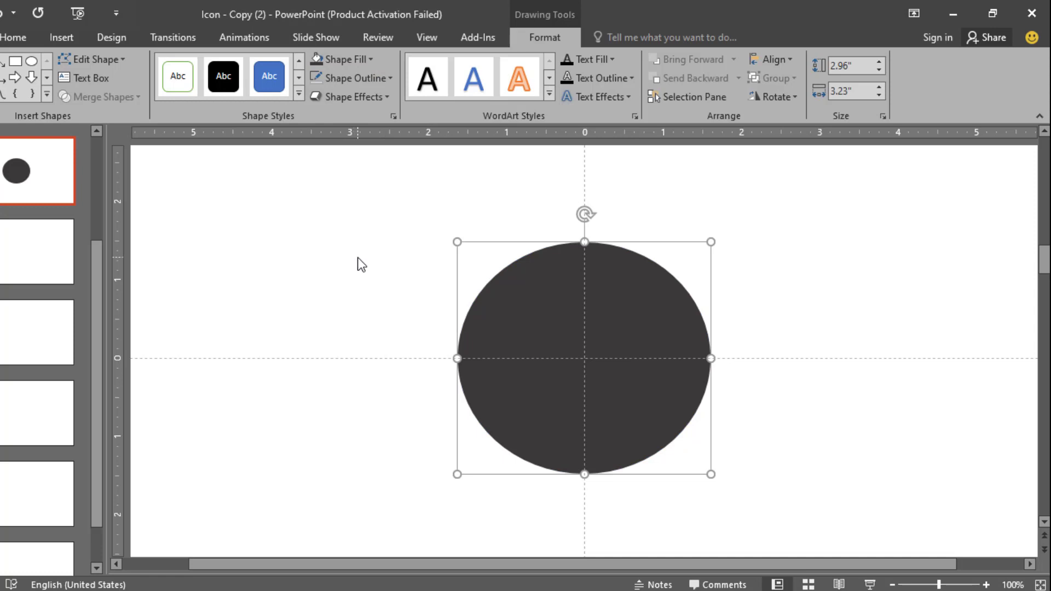
click(357, 257)
click(548, 304)
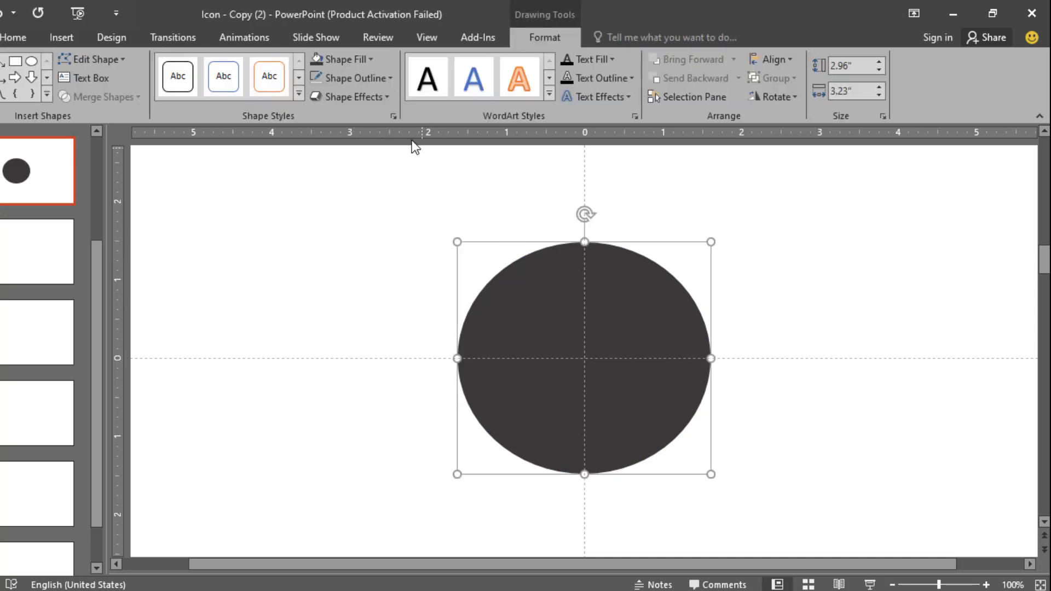
click(368, 61)
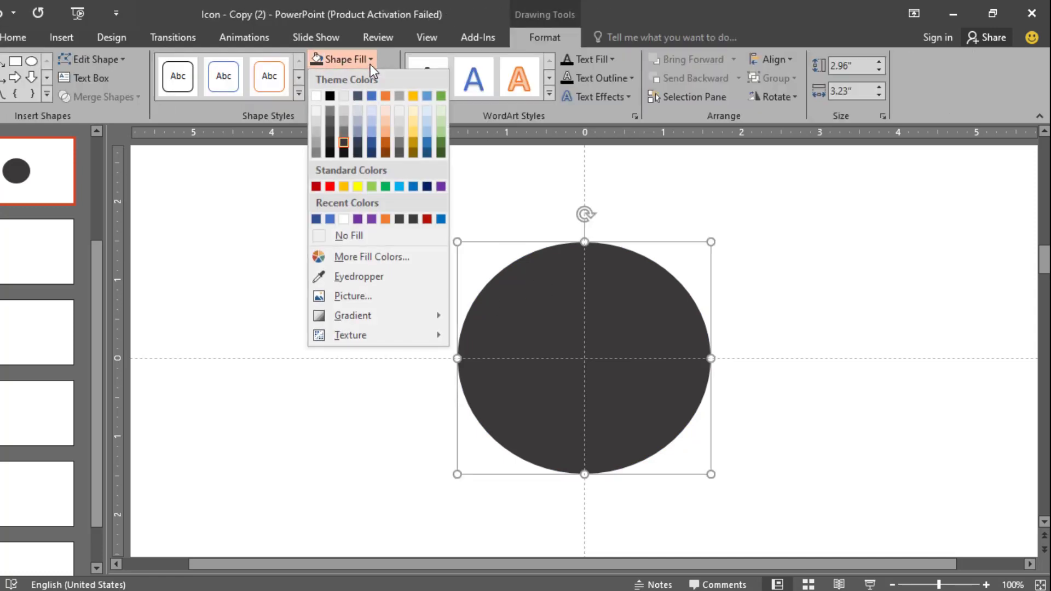
click(344, 143)
click(394, 223)
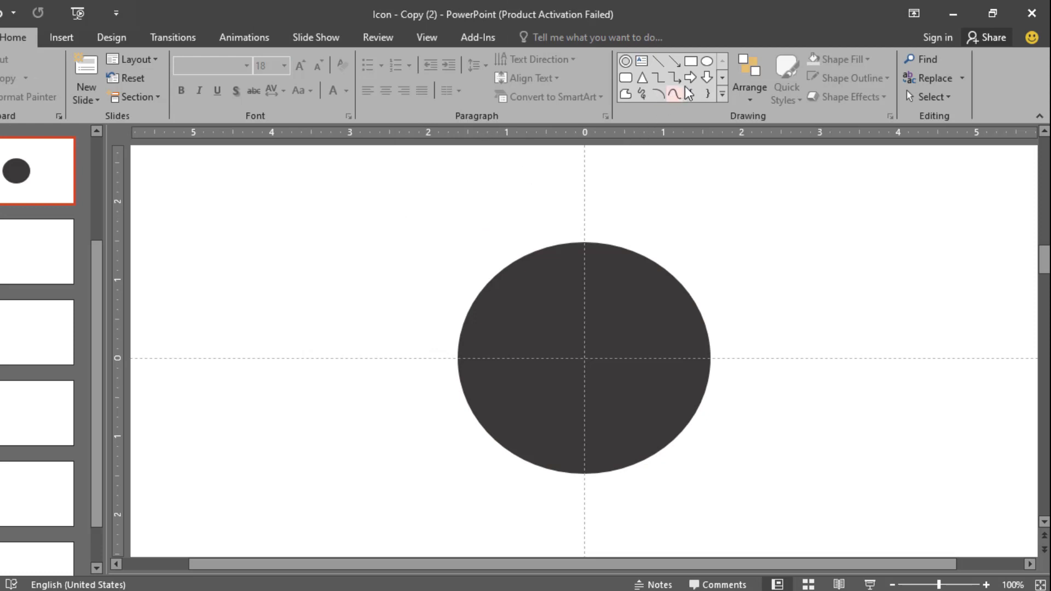
Draw a thin freeform triangle from the oval's top centre to just beyond its upper-right edge.
click(625, 94)
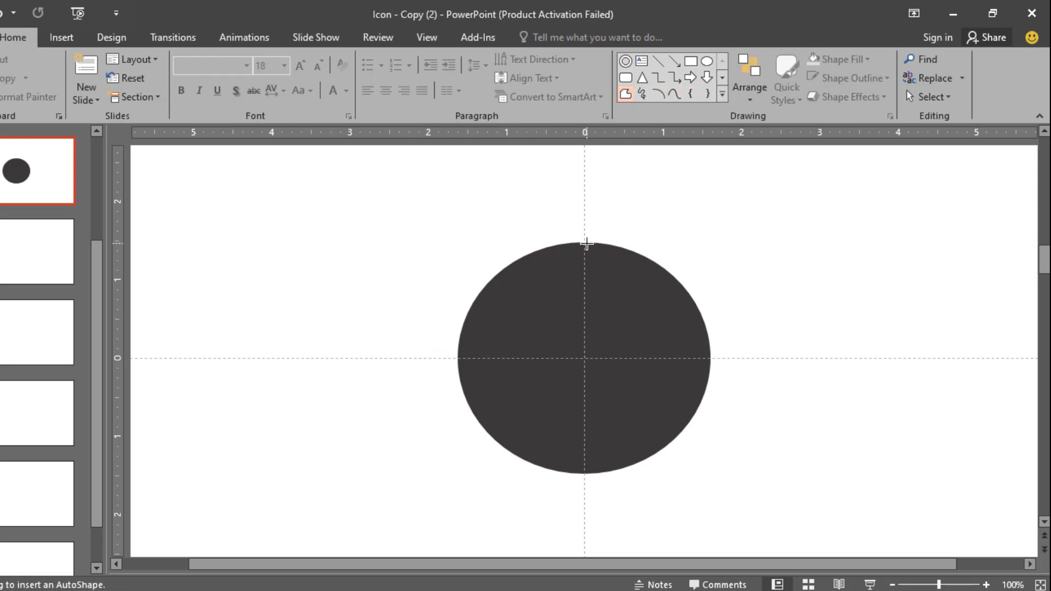
click(585, 243)
click(585, 241)
right_click(645, 246)
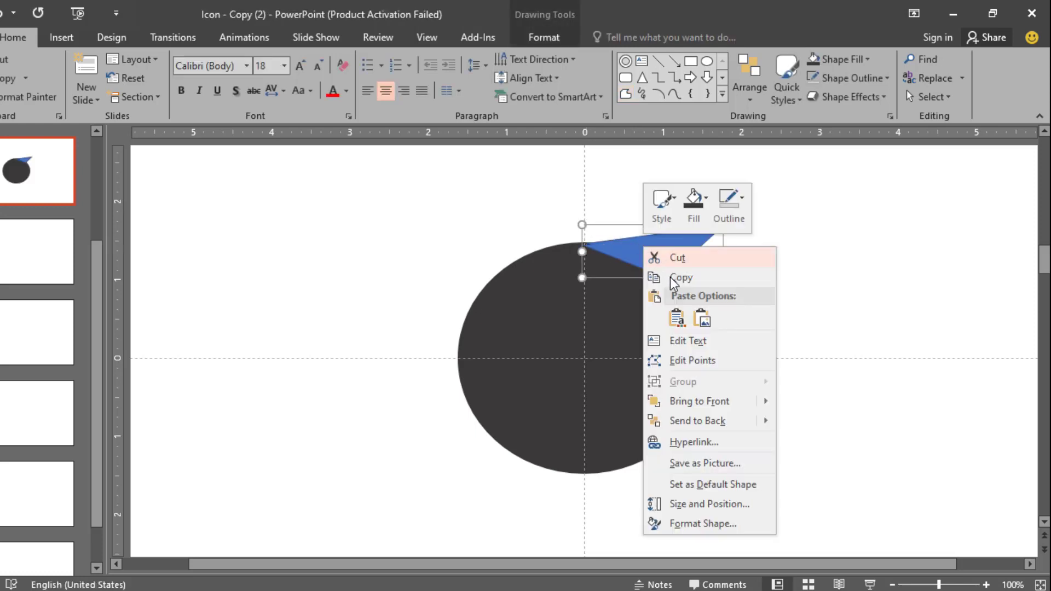
Edit the triangle's points to curve its sides into a hair tuft about 1.75" wide and 0.63" high, blending into the oval's top.
click(691, 360)
scroll(696, 276, up, 5)
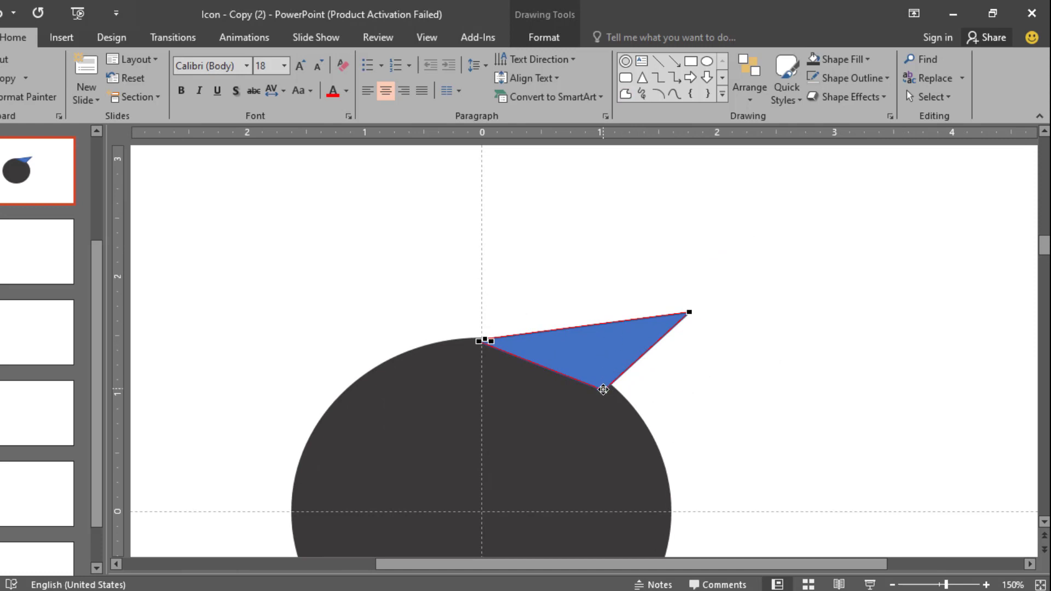
drag(604, 400, 664, 383)
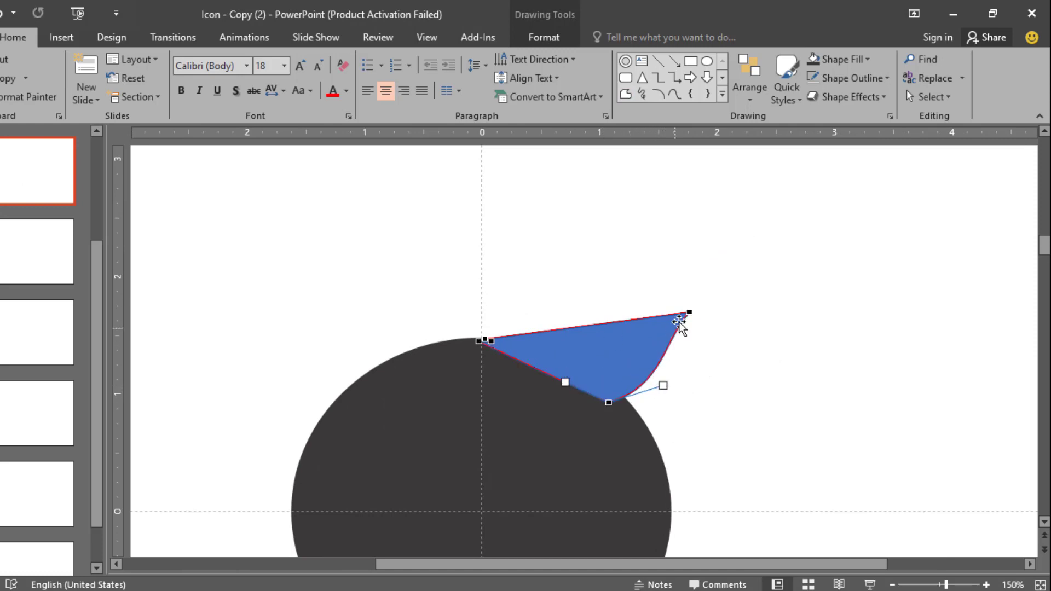
click(688, 311)
drag(663, 342, 680, 354)
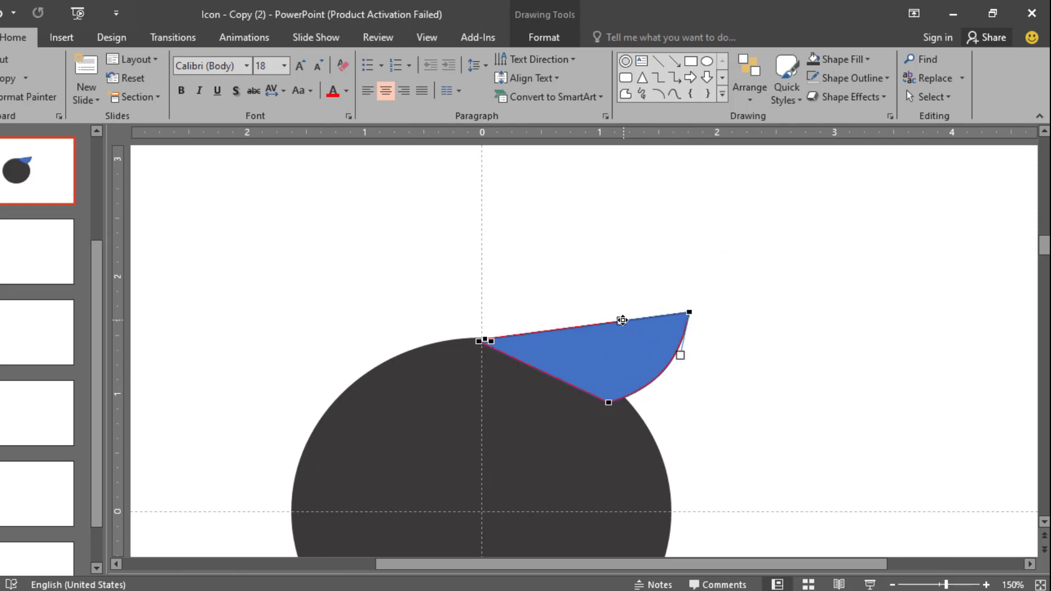
drag(621, 321, 630, 342)
click(492, 342)
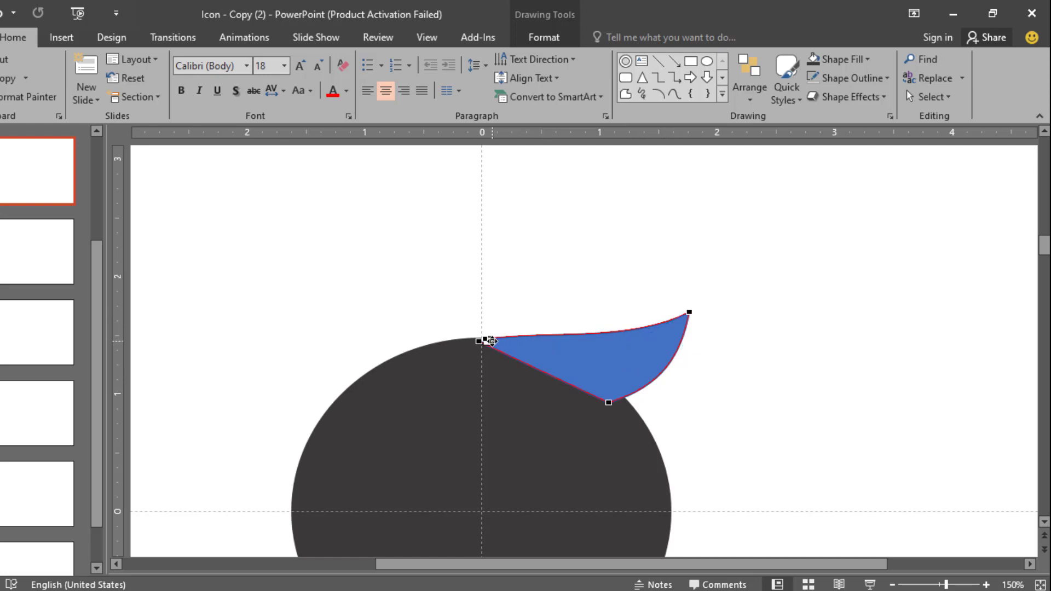
drag(491, 341, 488, 364)
scroll(486, 362, down, 2)
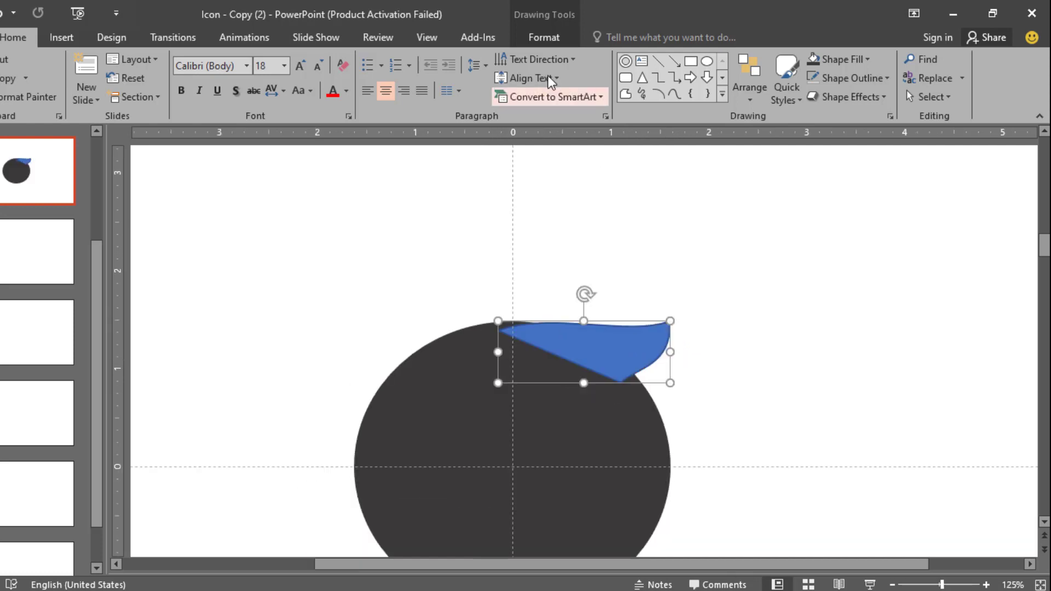
Give the hair tuft the same dark gray fill as the oval and remove its outline.
click(542, 36)
click(316, 60)
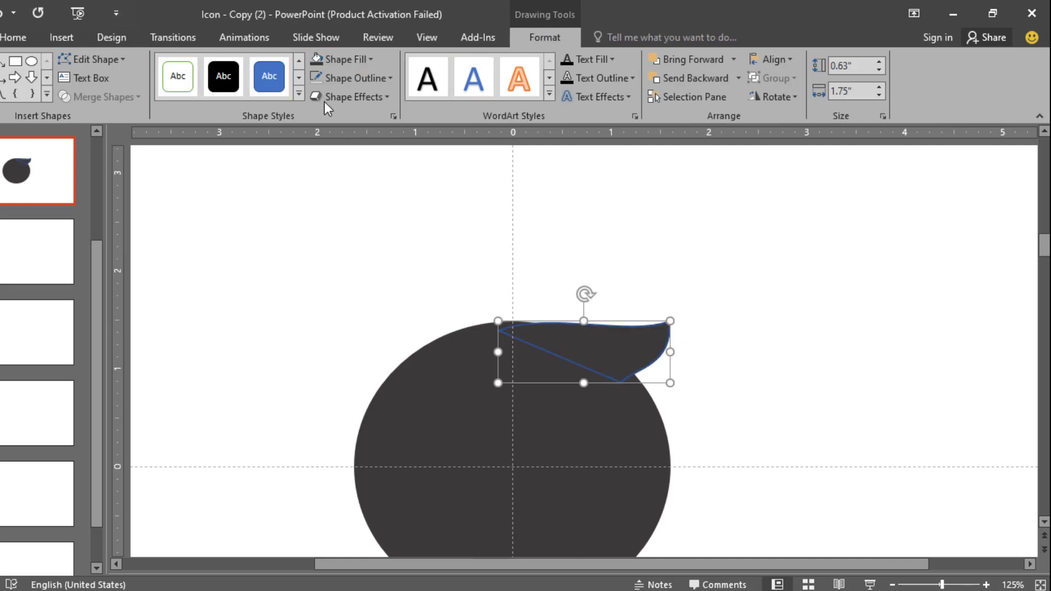
click(329, 78)
click(687, 353)
Merge the hair tuft and the oval into a single head shape with Union.
click(655, 335)
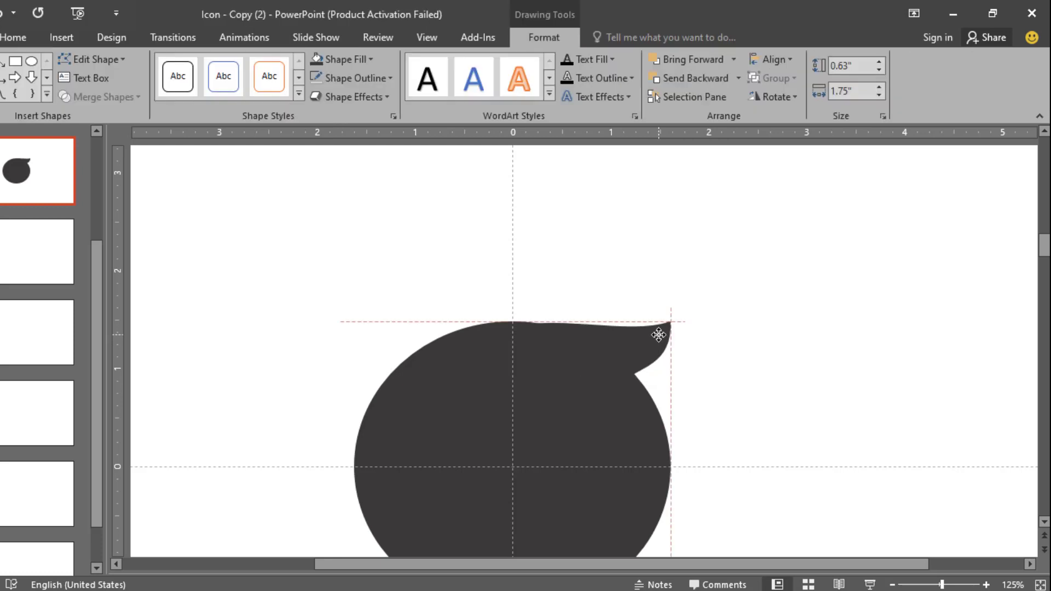
shift+click(619, 407)
click(140, 100)
click(113, 116)
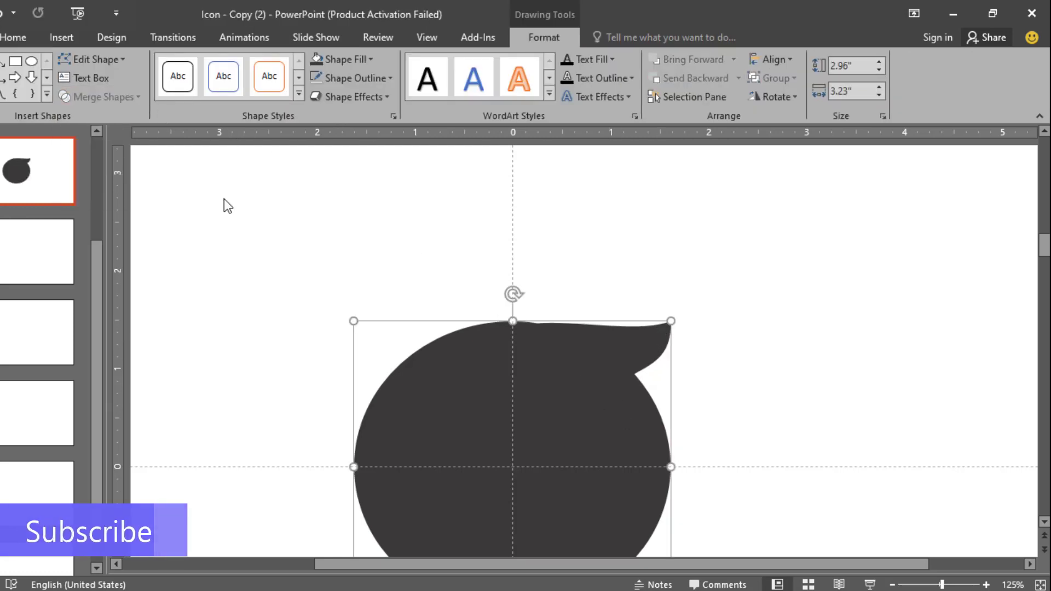
click(449, 232)
scroll(452, 233, down, 5)
scroll(625, 306, up, 3)
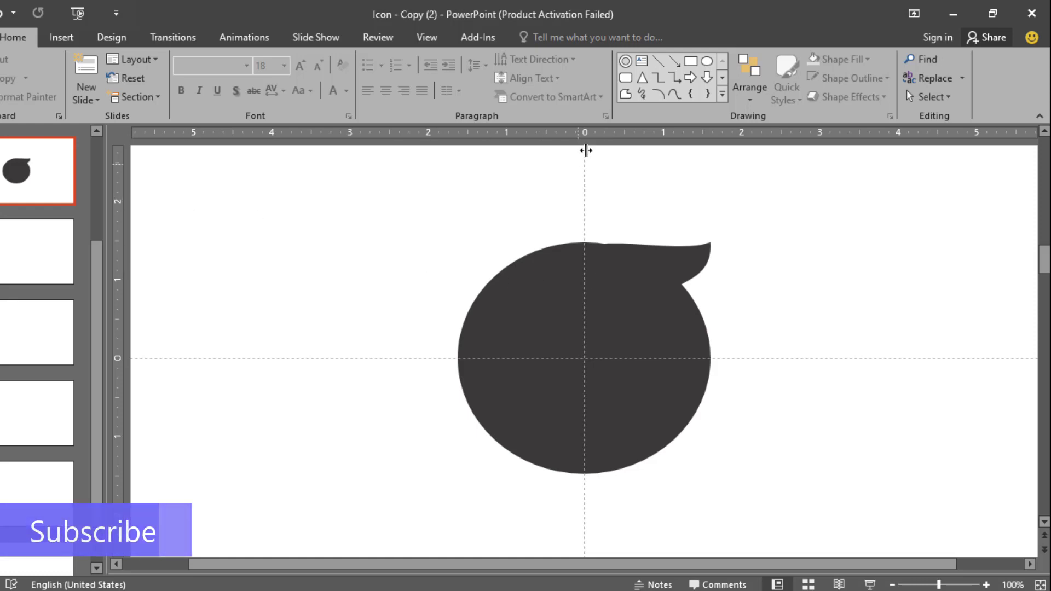
click(708, 62)
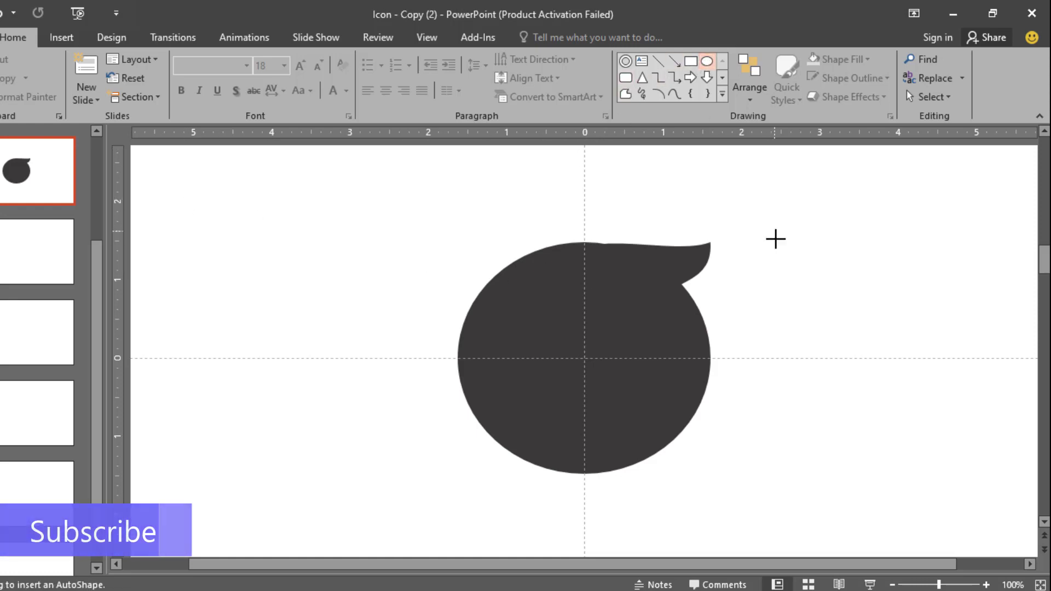
drag(775, 229, 825, 298)
mouse_move(814, 262)
mouse_down()
mouse_move(722, 354)
mouse_move(748, 321)
mouse_move(729, 303)
mouse_move(737, 299)
mouse_up()
drag(729, 335, 723, 337)
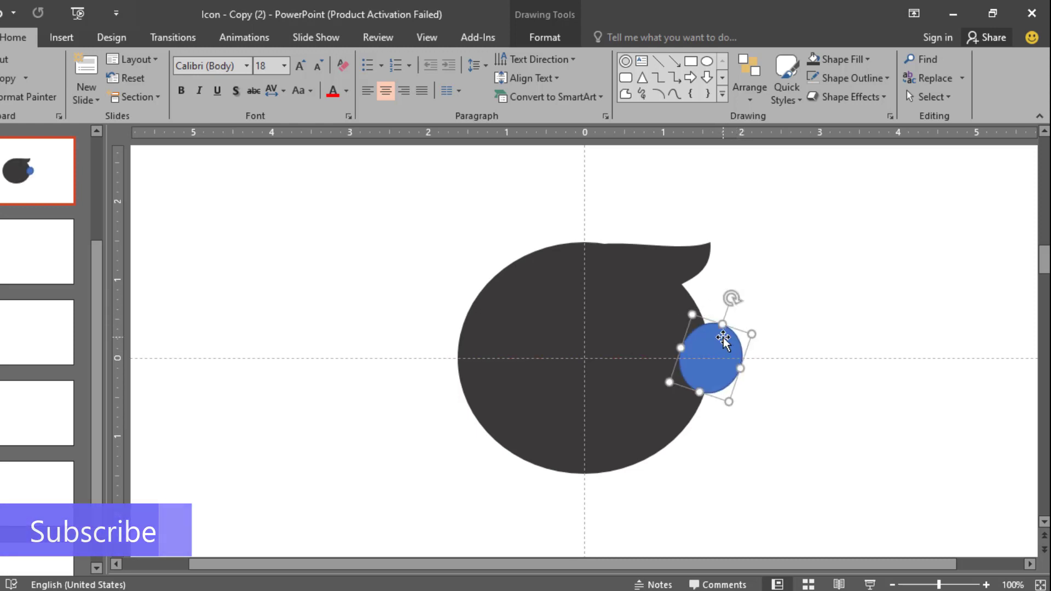
scroll(731, 341, up, 5)
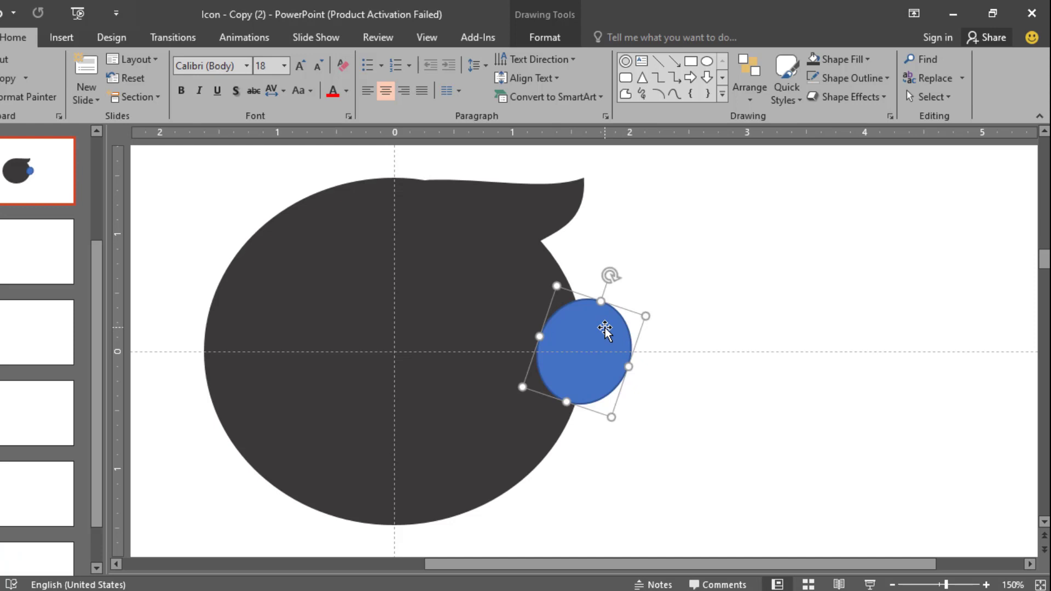
key(Delete)
Cut the outer blue ear oval from the yellow-and-blue face drawing on the previous slide.
scroll(32, 160, up, 1)
click(34, 165)
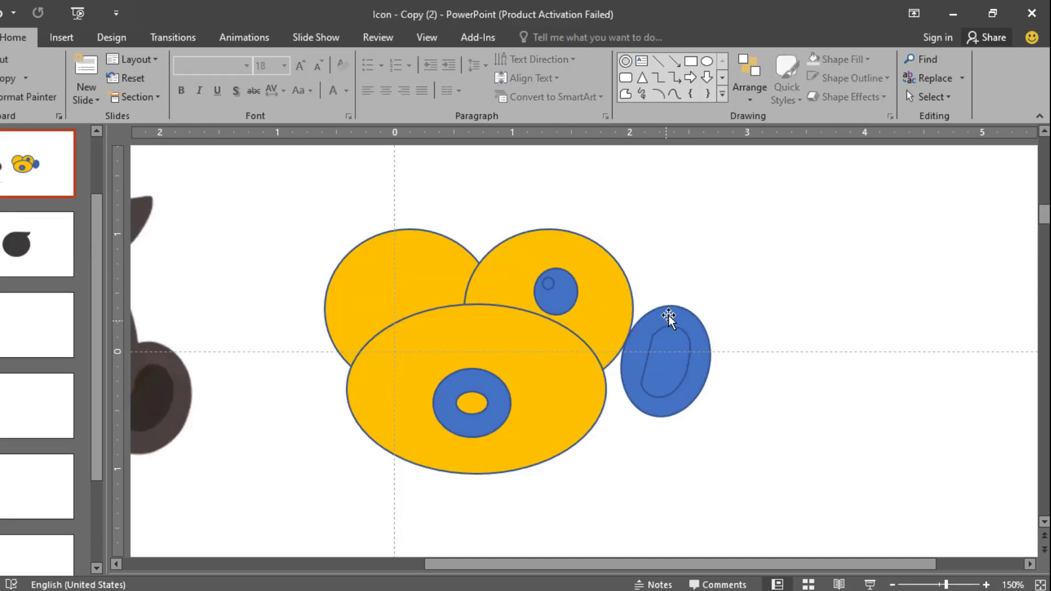
click(669, 316)
right_click(663, 316)
click(710, 42)
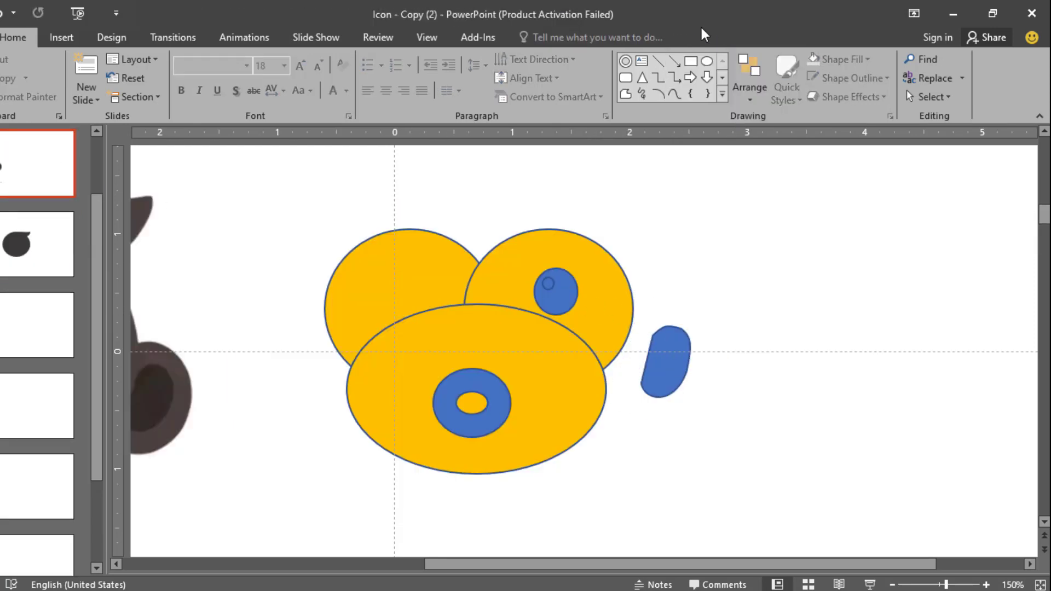
Paste the ear oval onto the dark head's slide and place it over the middle of the head's right edge.
click(37, 241)
scroll(35, 241, down, 1)
scroll(36, 161, up, 1)
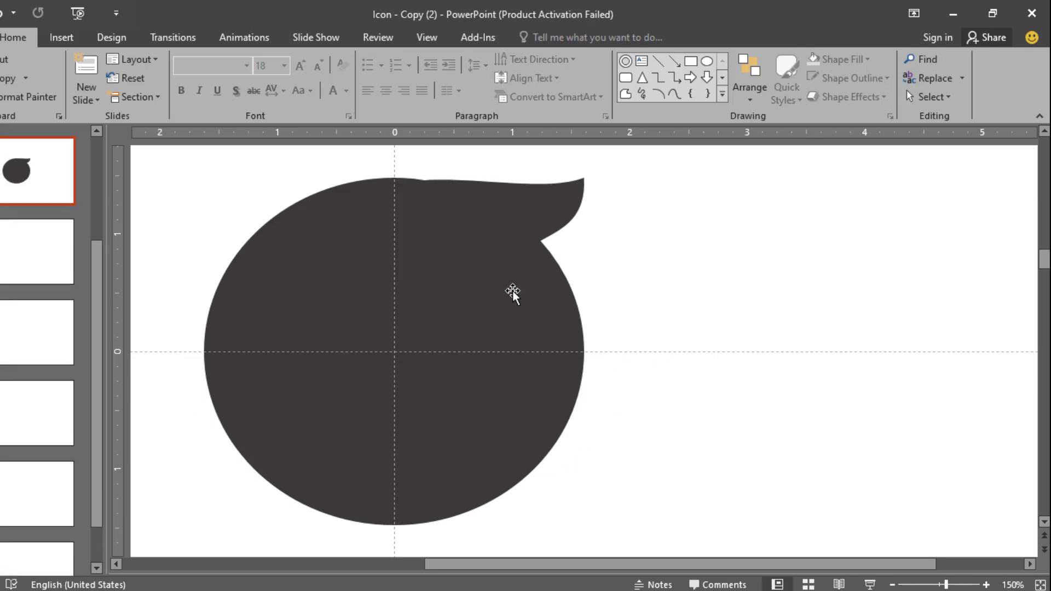
click(664, 327)
key(ctrl+v)
drag(657, 332, 601, 340)
key(alt+Right)
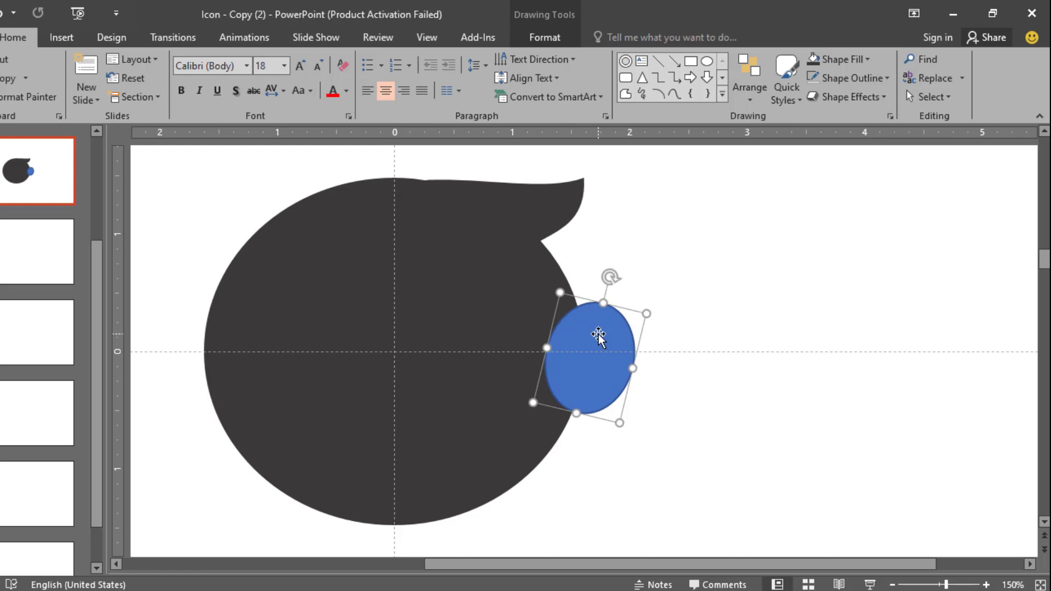
drag(599, 337, 594, 330)
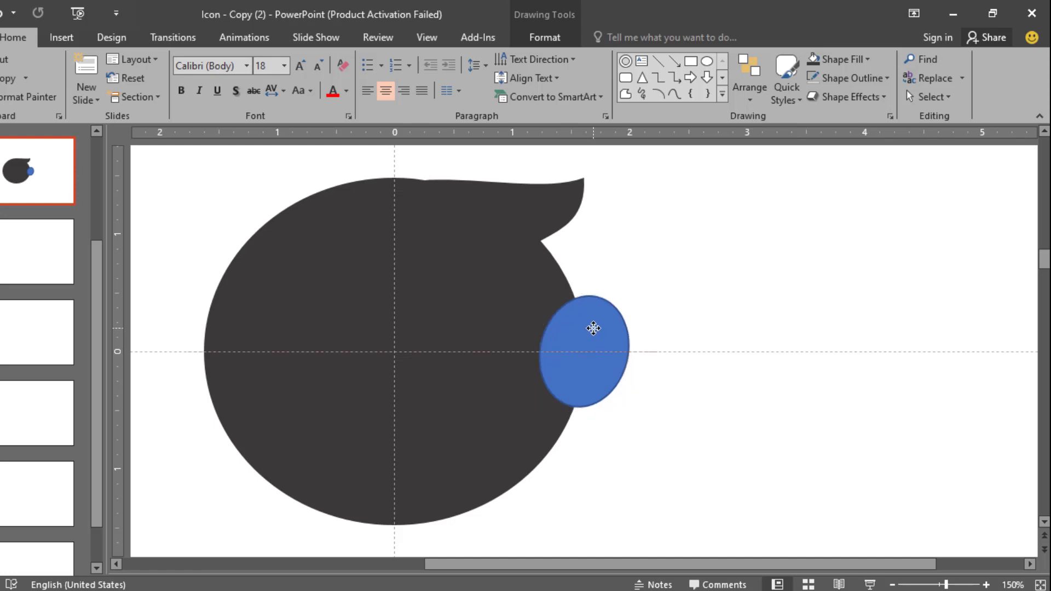
drag(597, 328, 599, 328)
click(664, 145)
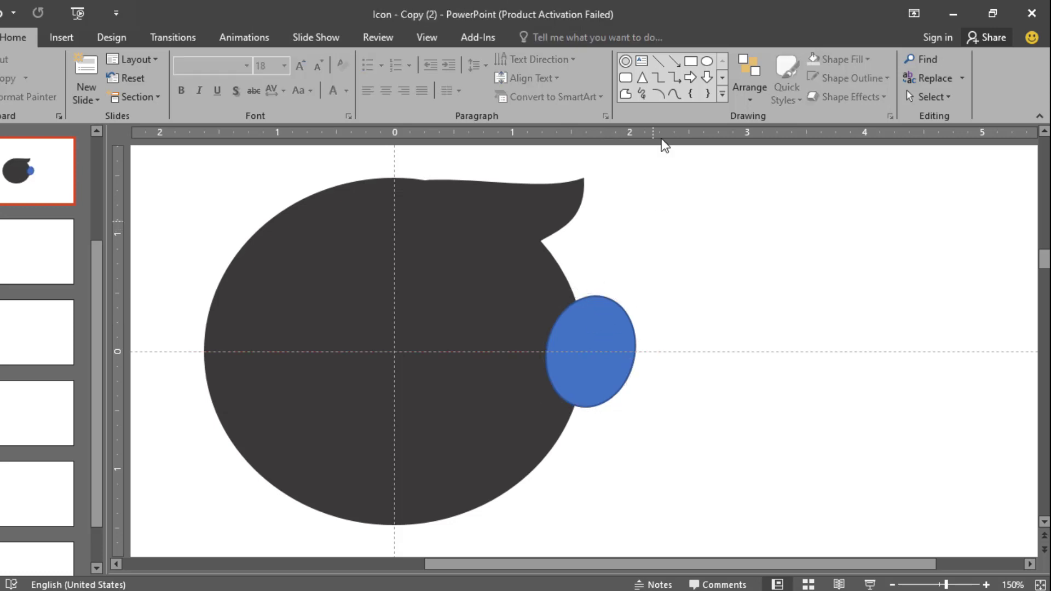
Draw a small closed freeform triangle inside the blue ear oval as the inner ear.
click(625, 94)
ctrl+scroll(569, 353, up, 5)
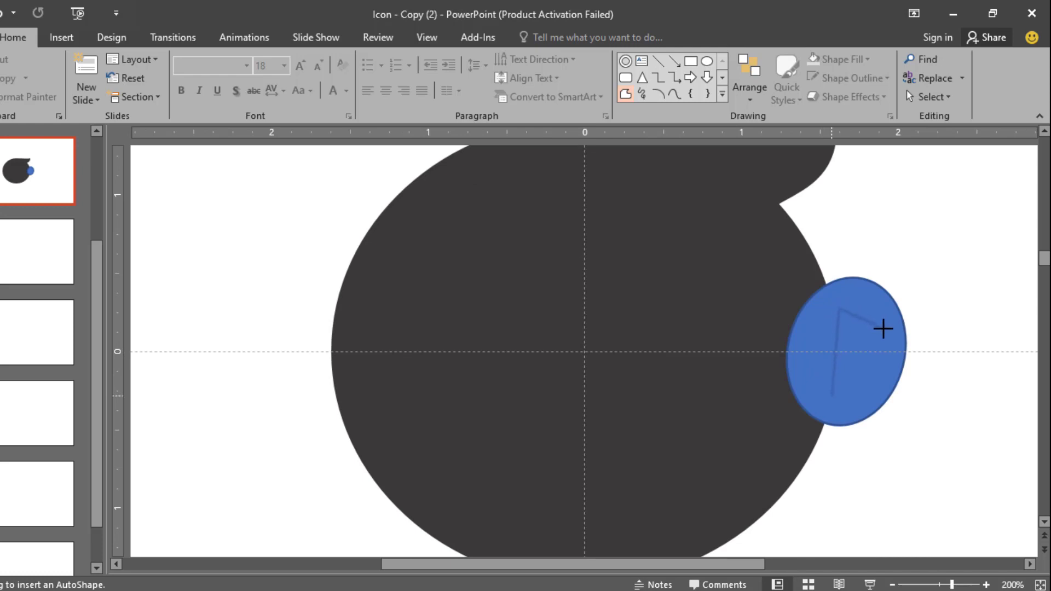
double_click(833, 396)
Edit the inner ear triangle's points so its right side forms one rounded curve, removing the corner point there.
right_click(840, 364)
click(887, 197)
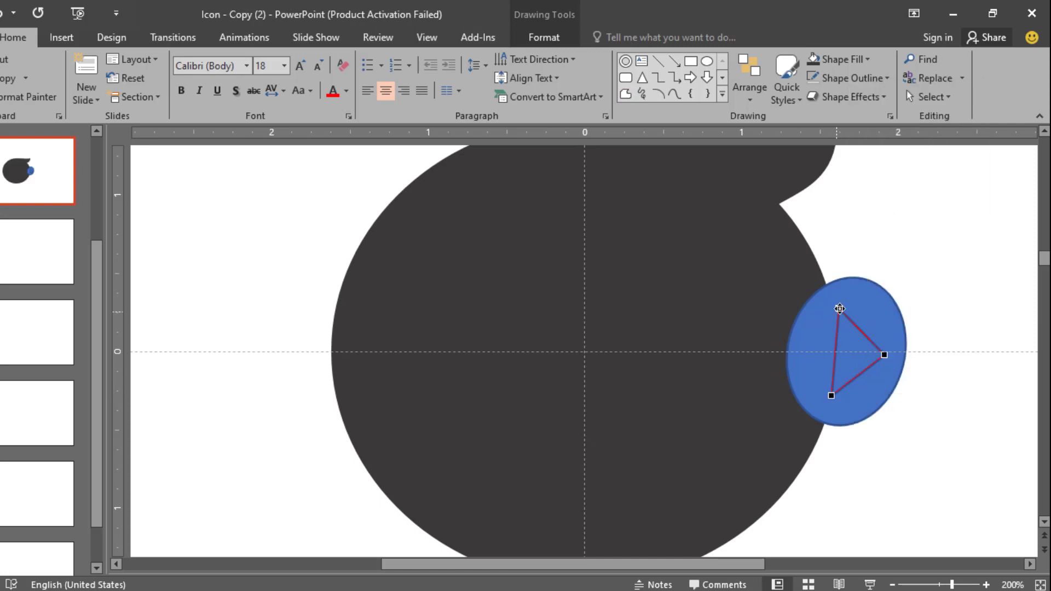
drag(851, 322, 886, 312)
click(884, 354)
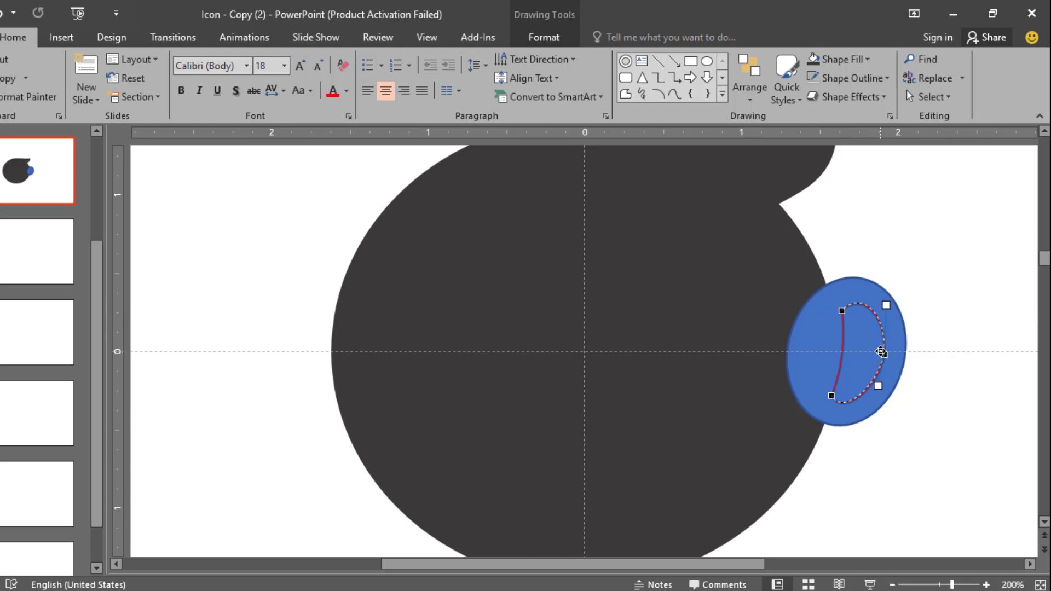
drag(886, 306, 867, 331)
click(920, 313)
ctrl+scroll(866, 331, down, 5)
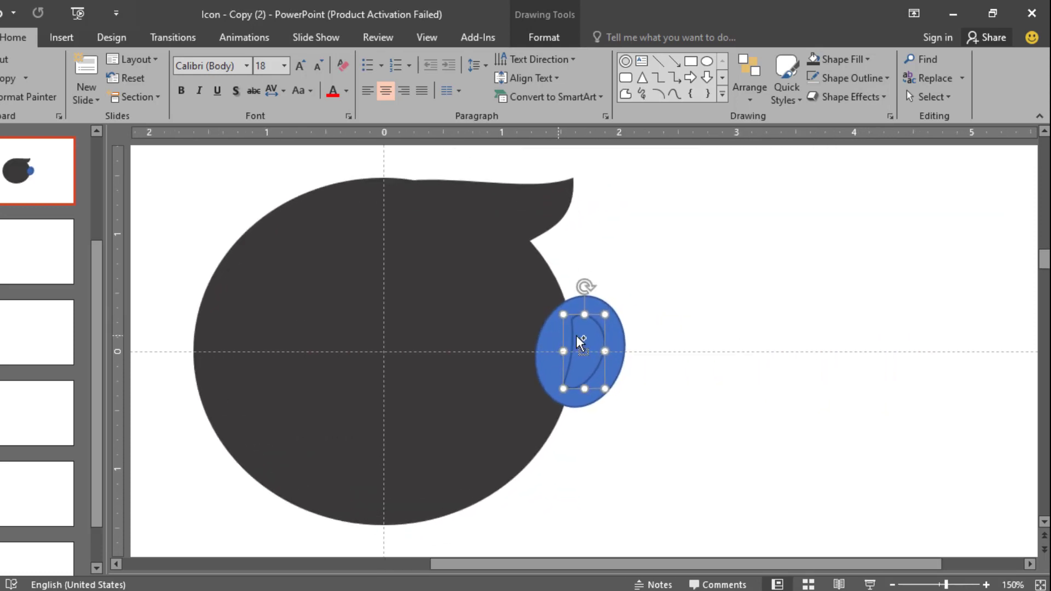
Rotate the inner ear shape slightly counterclockwise and fine-tune its position inside the blue ear oval.
drag(605, 315, 574, 331)
ctrl+scroll(574, 330, up, 10)
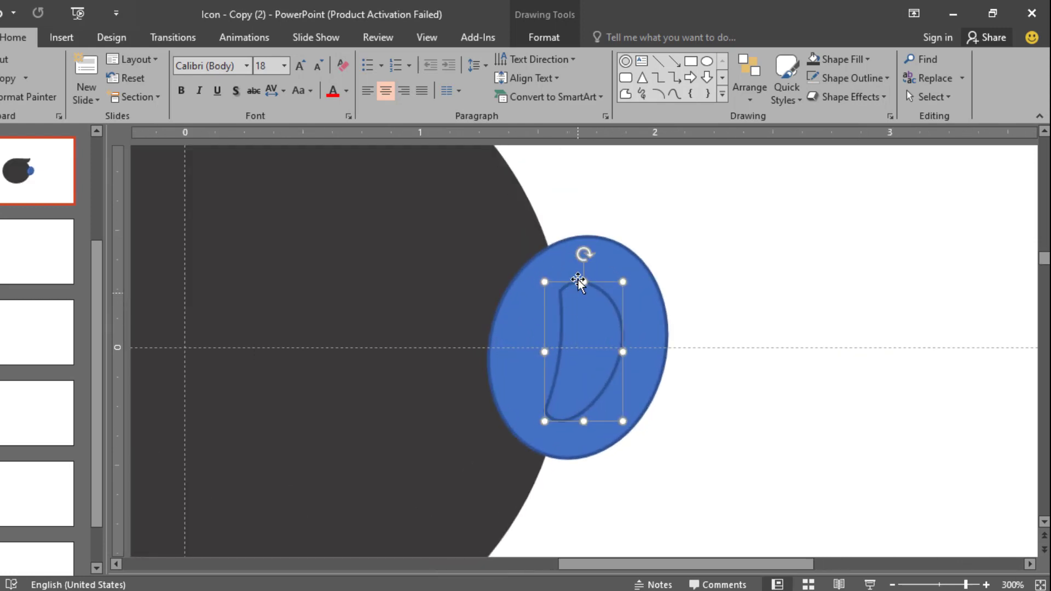
drag(579, 253, 575, 251)
drag(582, 329, 586, 326)
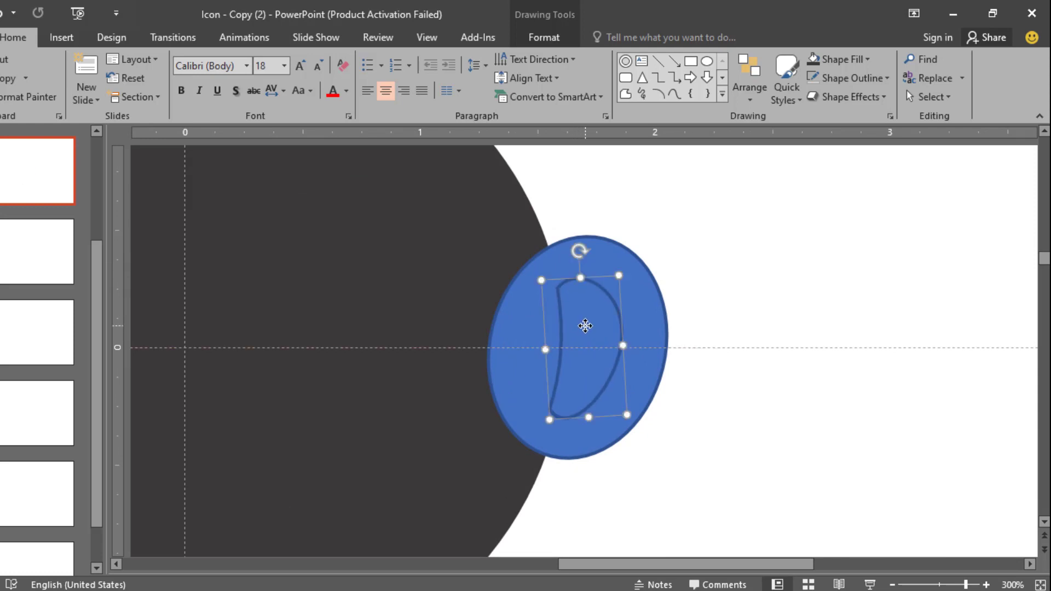
scroll(587, 324, down, 9)
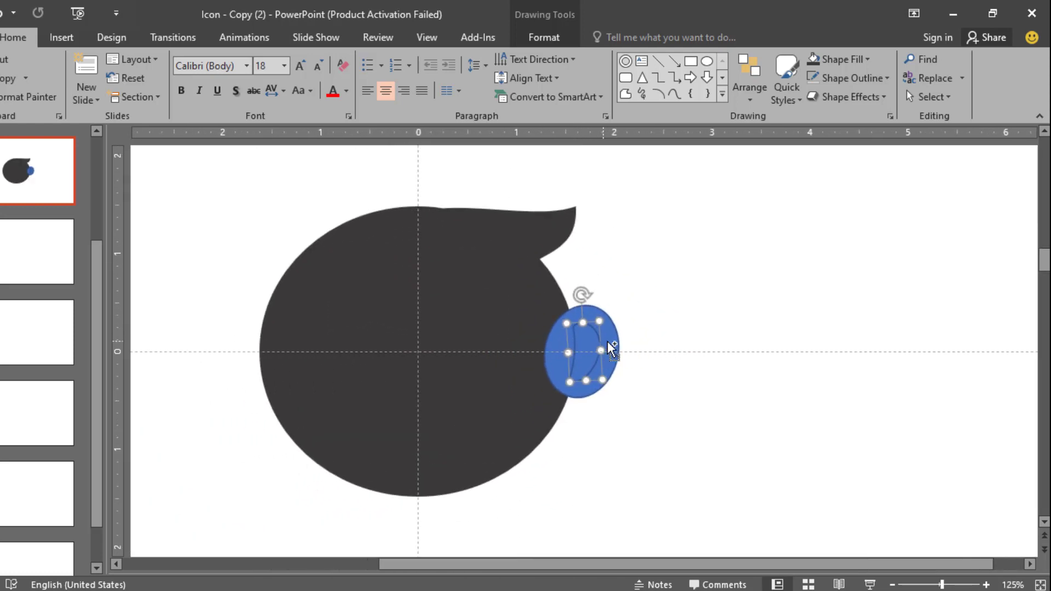
click(637, 336)
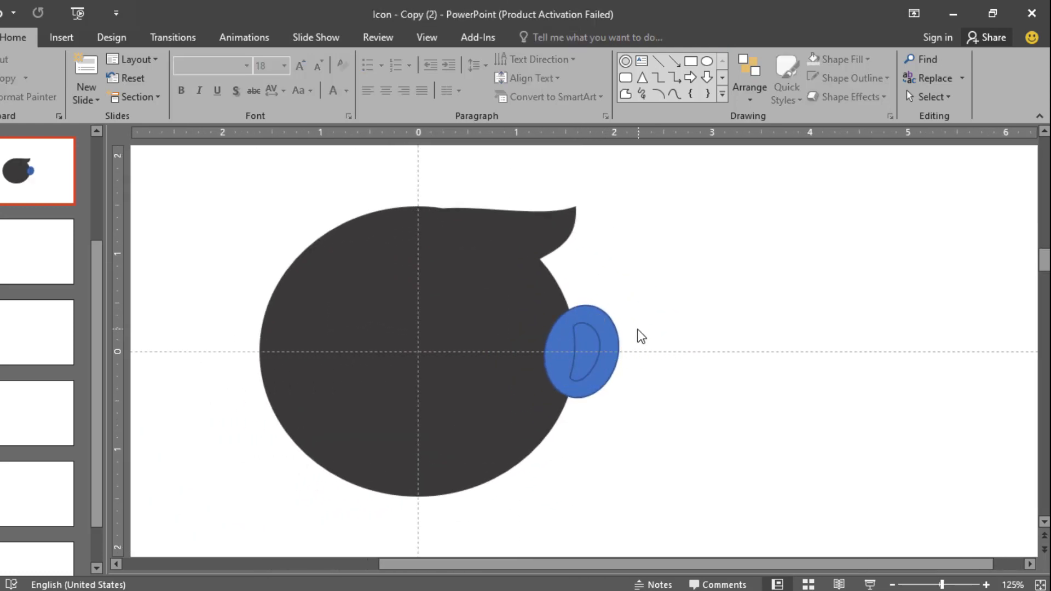
Fill the blue ear oval with the head's dark grey and remove its outline.
click(596, 340)
click(543, 37)
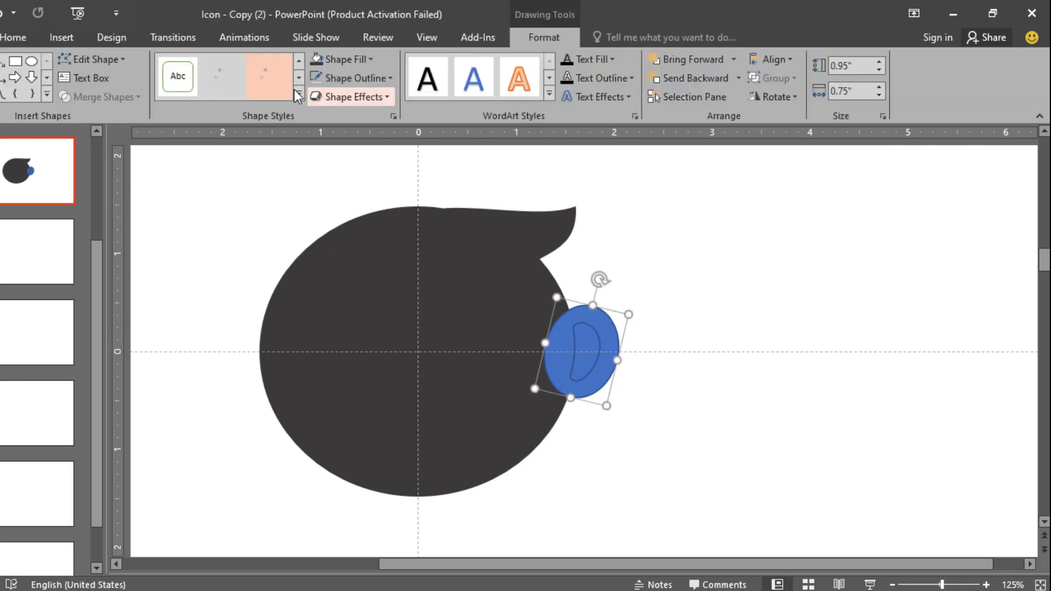
click(317, 58)
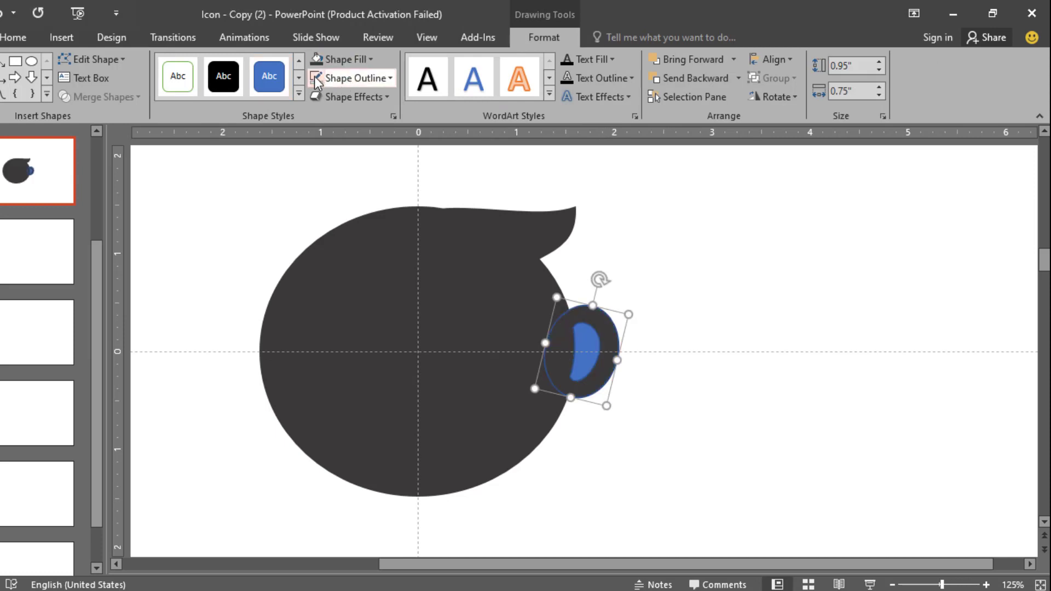
click(804, 424)
scroll(547, 342, up, 2)
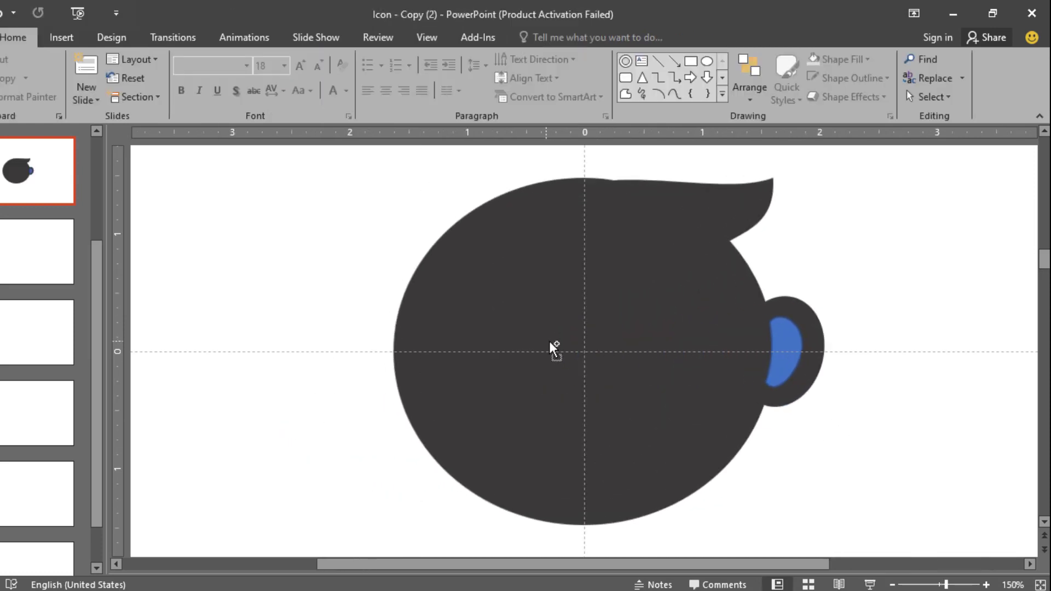
Fill the inner ear shape with a near-black theme shade slightly darker than the ear oval and remove its outline.
click(784, 356)
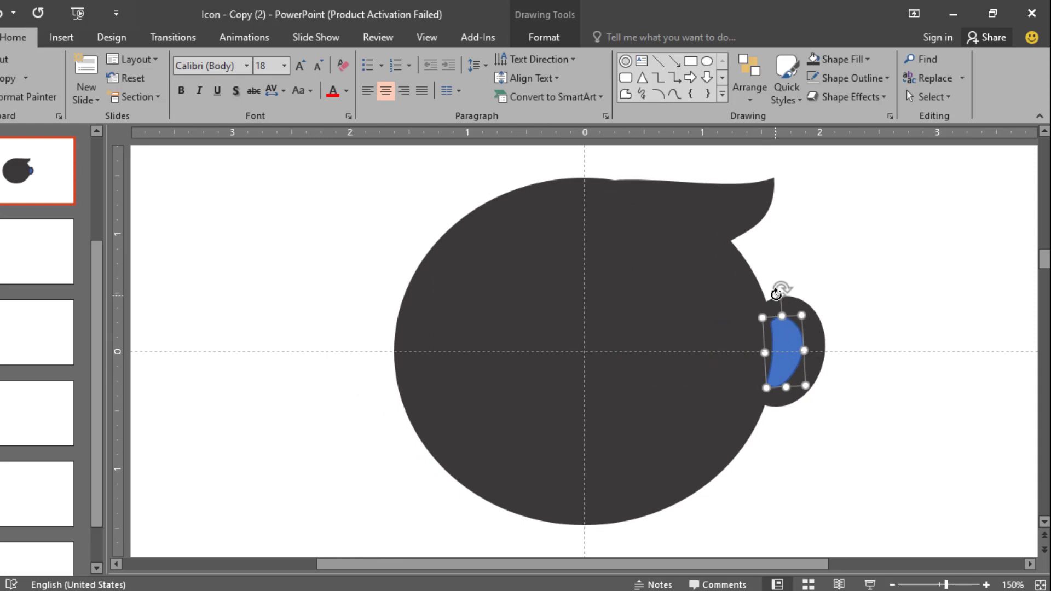
click(550, 39)
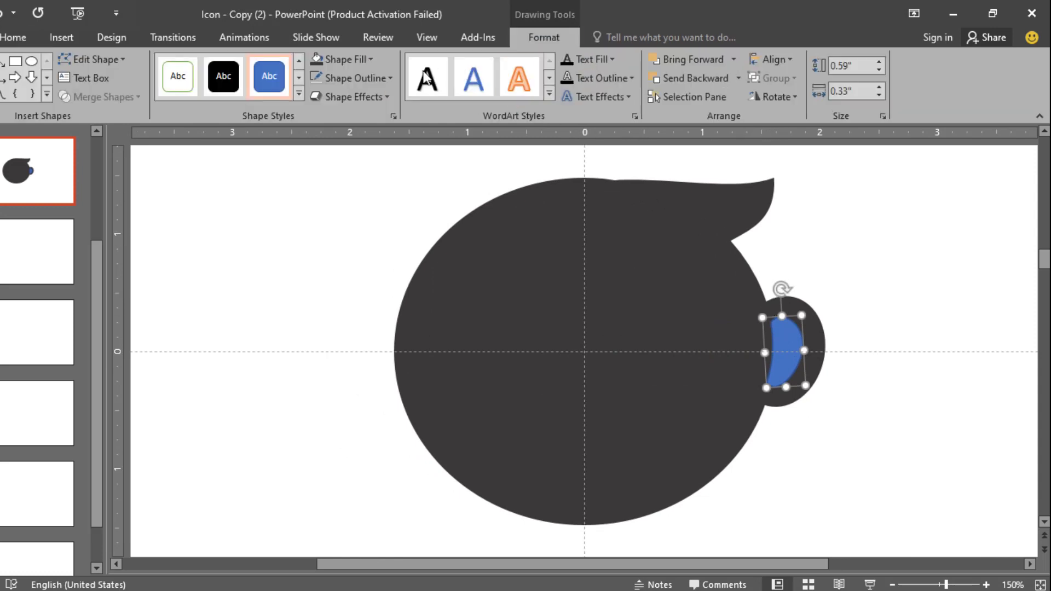
click(370, 59)
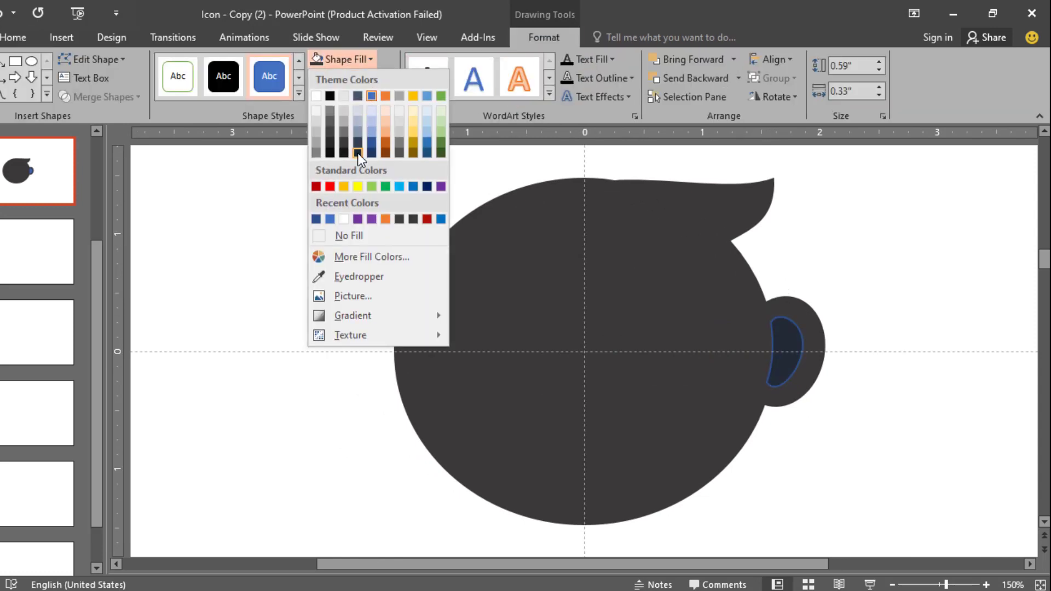
click(343, 153)
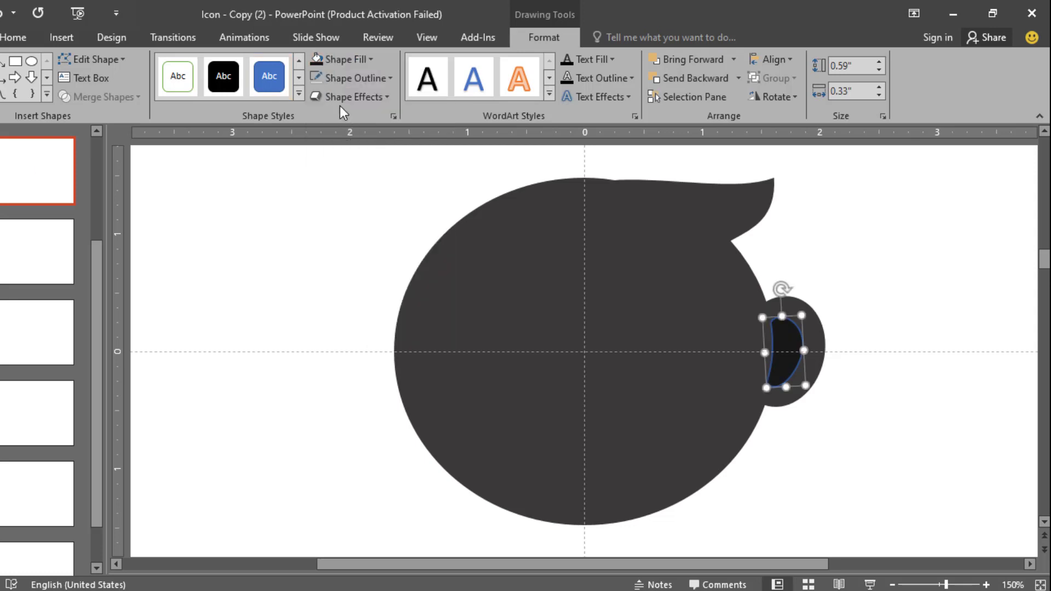
click(830, 344)
double_click(790, 336)
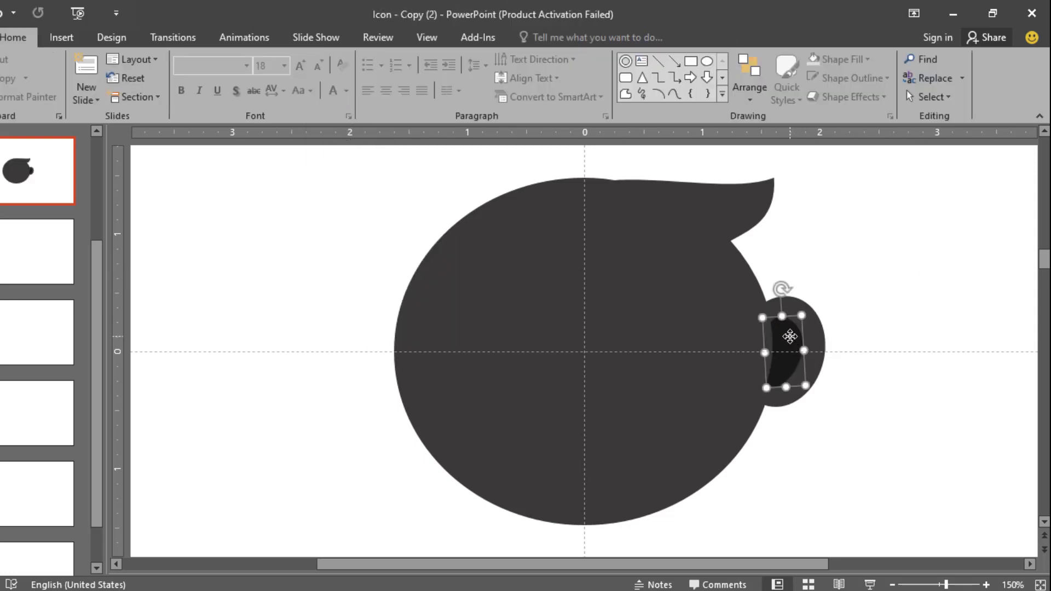
click(375, 59)
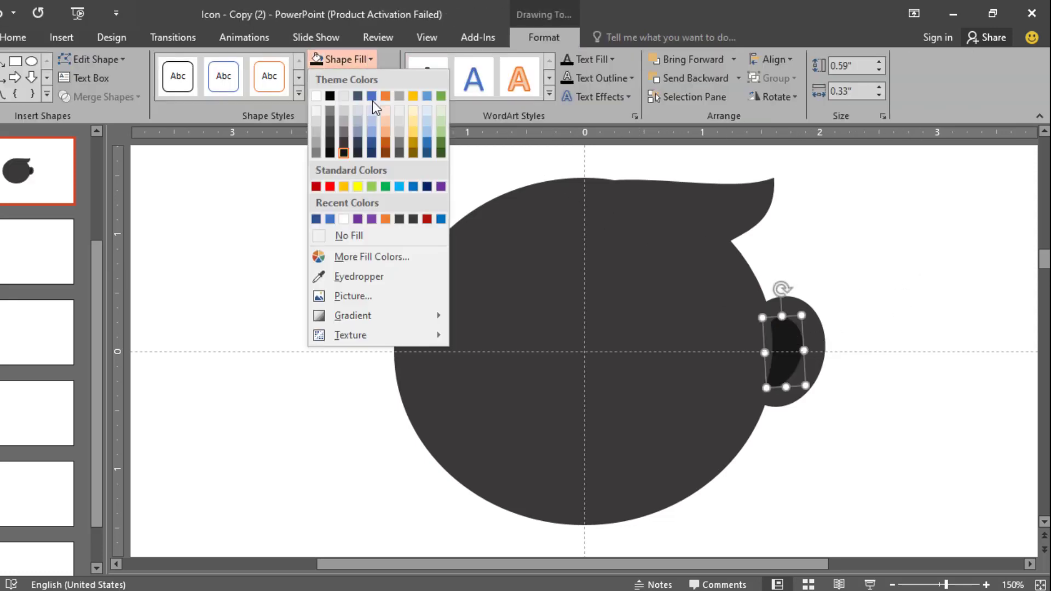
click(330, 143)
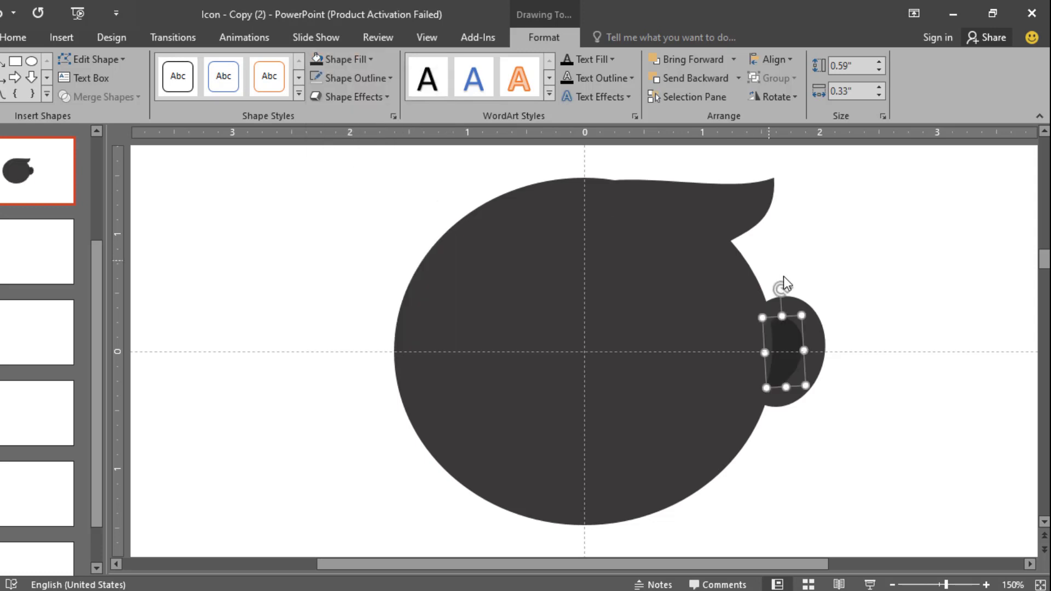
Try to merge the inner ear and the ear oval into one shape, and undo the merge.
shift+click(816, 328)
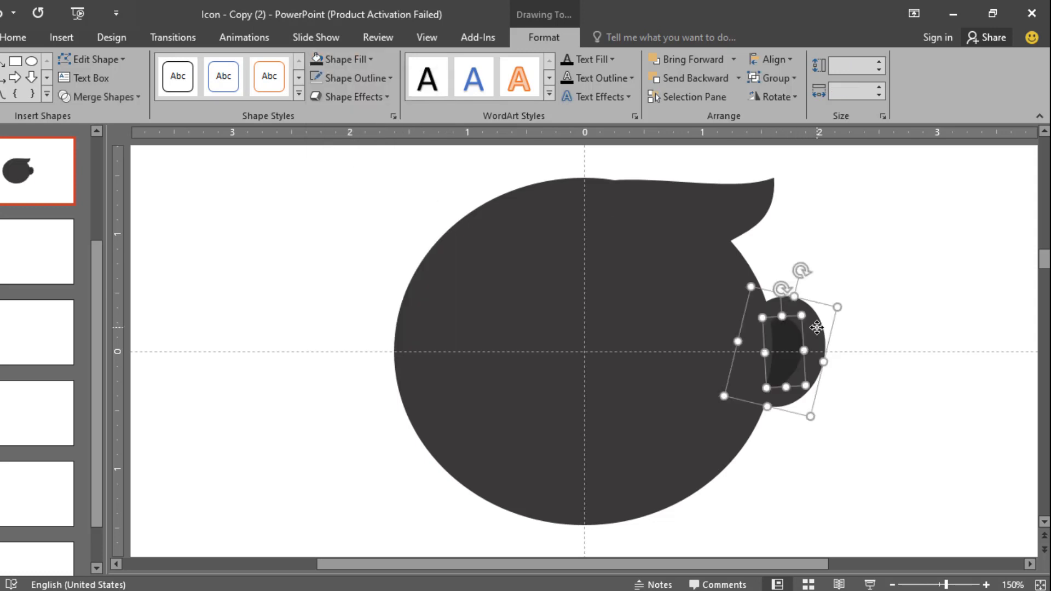
click(138, 97)
click(116, 111)
key(ctrl+z)
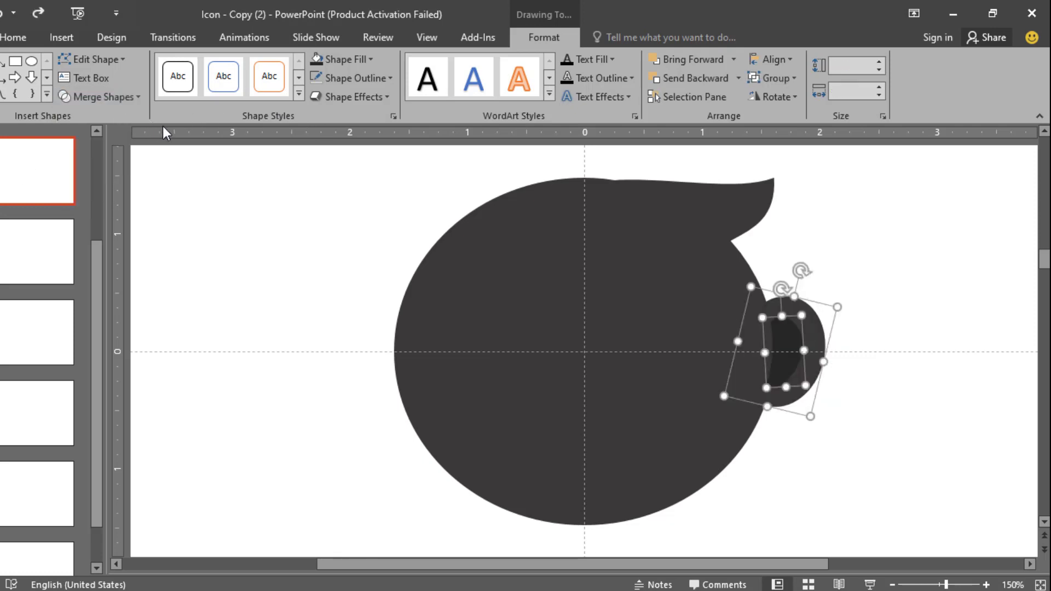
Group the dark ear oval with its inner ear shape.
click(868, 282)
click(797, 314)
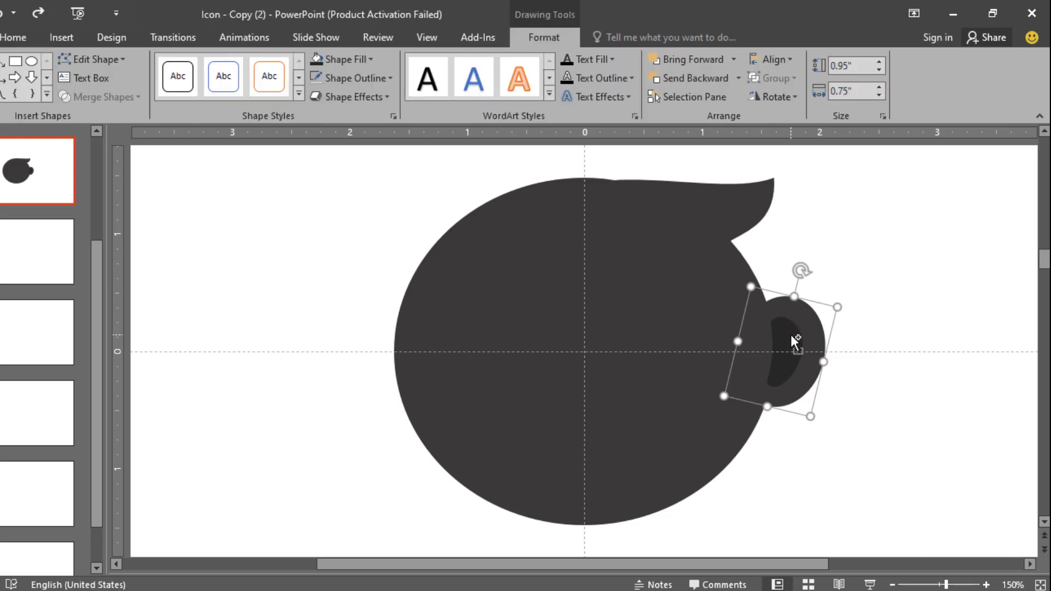
shift+click(791, 337)
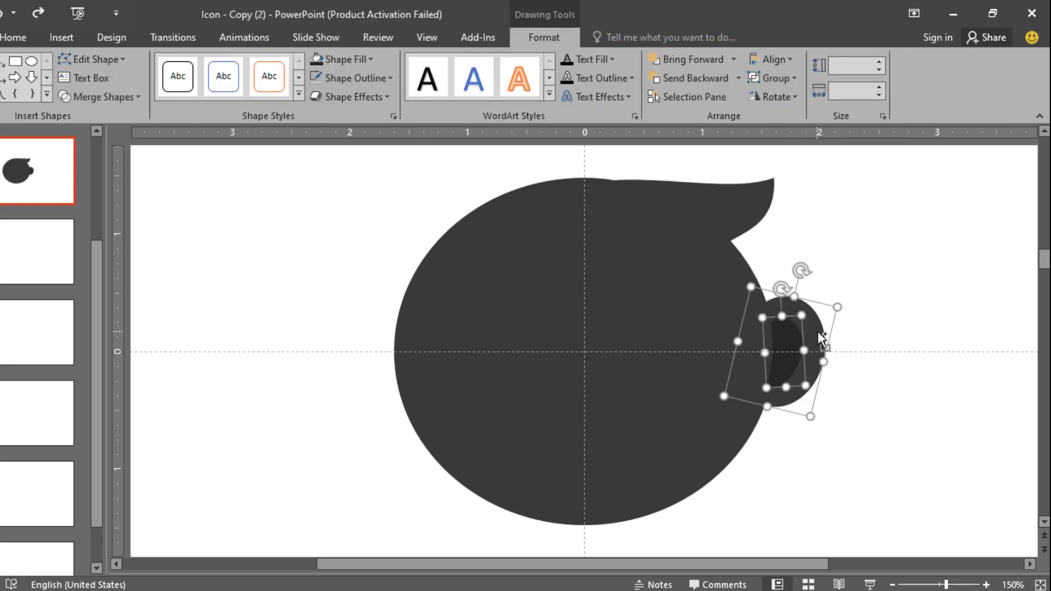
key(ctrl+g)
Duplicate the ear group, flip the copy horizontally and place it over the middle of the head's left edge.
drag(832, 336, 371, 336)
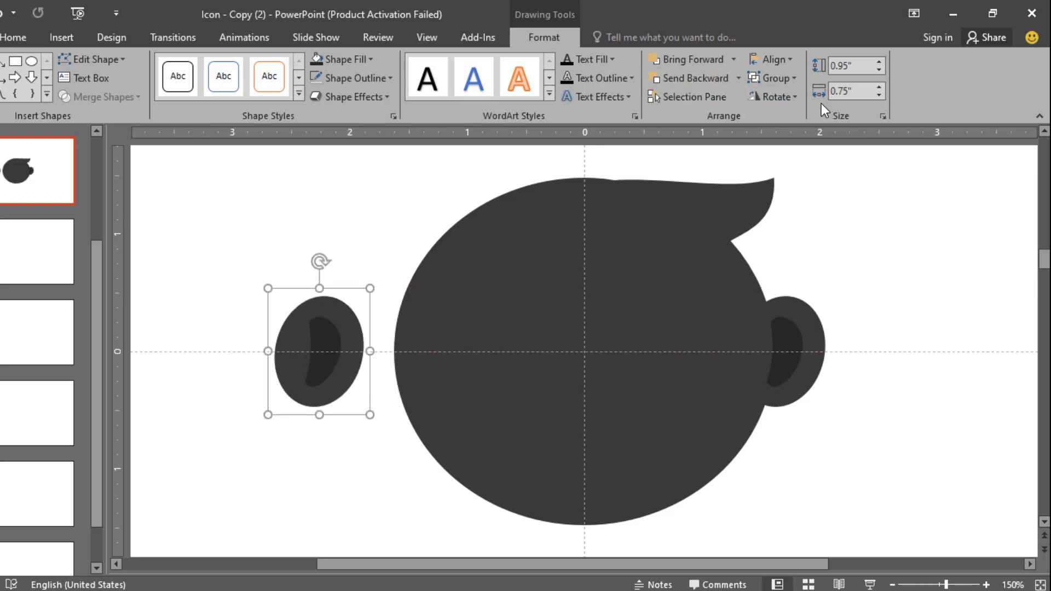
click(789, 97)
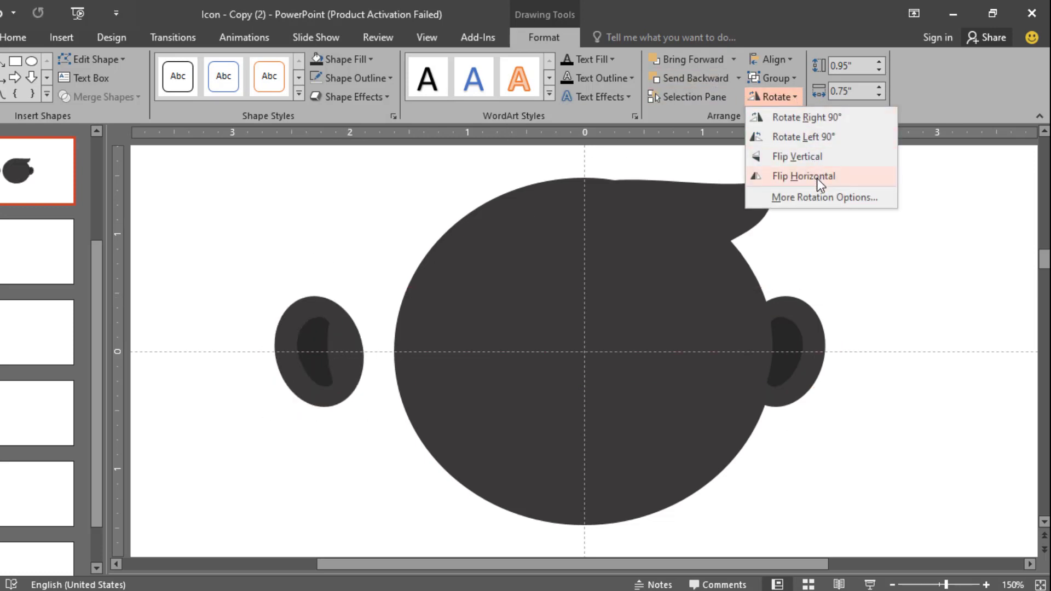
click(817, 177)
mouse_move(353, 333)
mouse_down()
mouse_move(380, 345)
mouse_move(417, 335)
mouse_up()
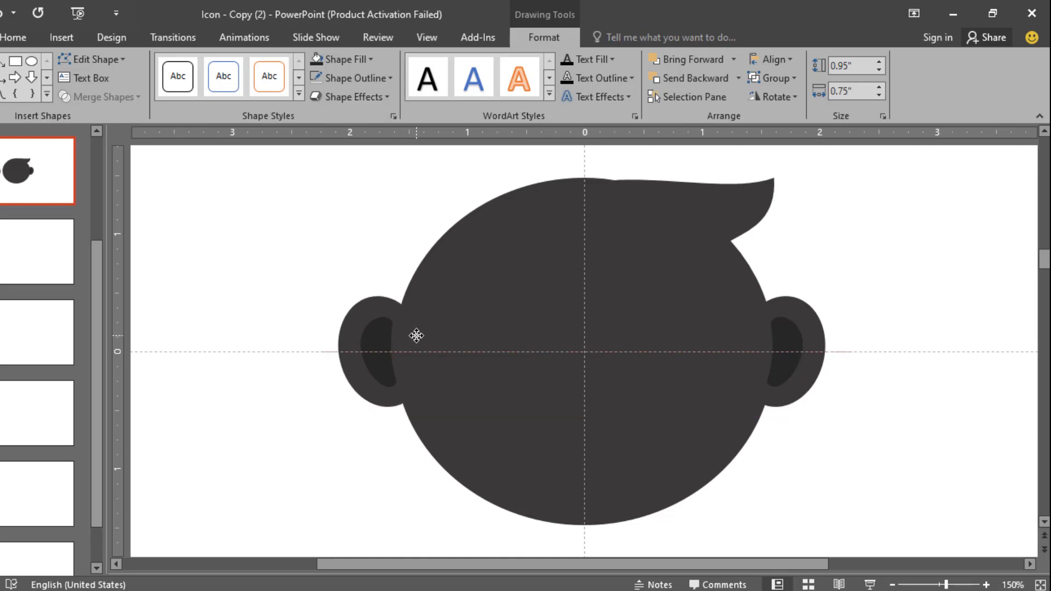
drag(416, 335, 417, 335)
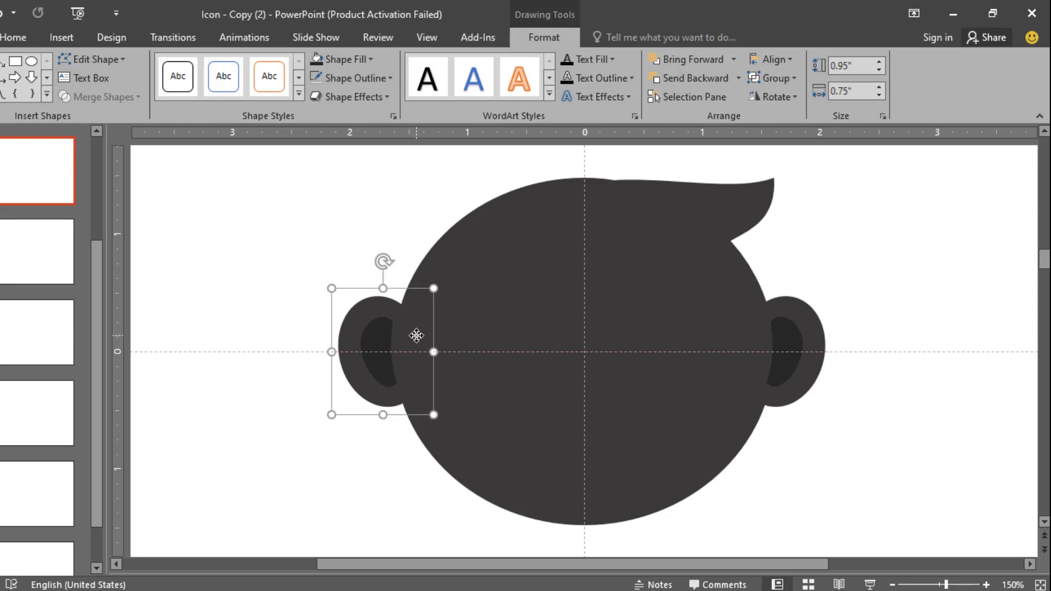
click(362, 231)
Draw a blue oval about 1.3 inches wide and place it on the upper left half of the head as an eye area.
scroll(363, 231, down, 2)
scroll(363, 231, down, 2)
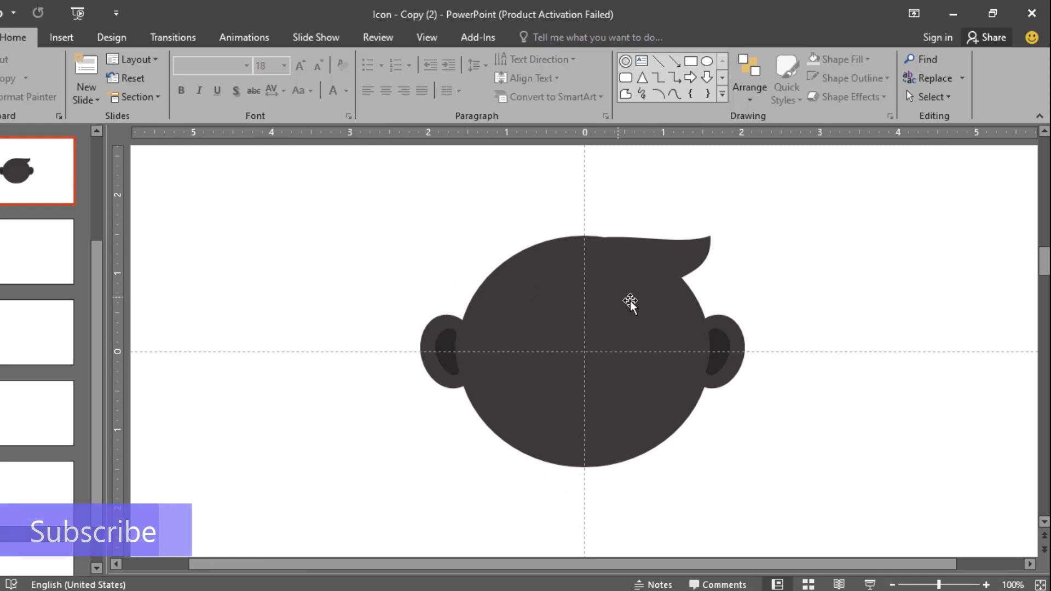
scroll(630, 300, up, 2)
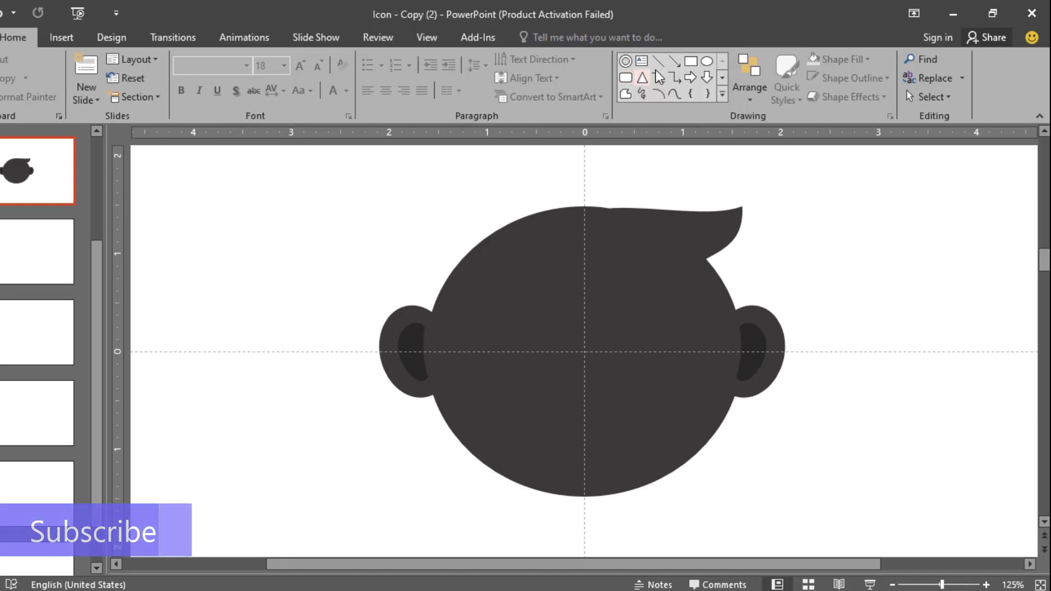
click(707, 60)
drag(861, 262, 931, 339)
mouse_move(867, 263)
mouse_down()
mouse_move(706, 291)
mouse_move(559, 288)
mouse_move(522, 295)
mouse_move(528, 305)
mouse_up()
drag(519, 376, 519, 383)
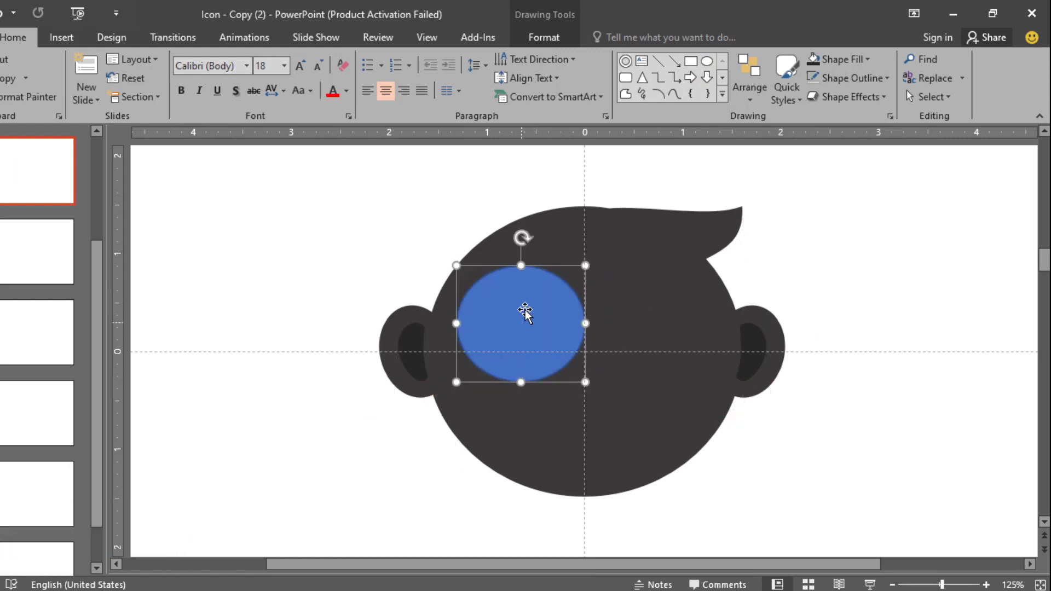
drag(525, 310, 531, 312)
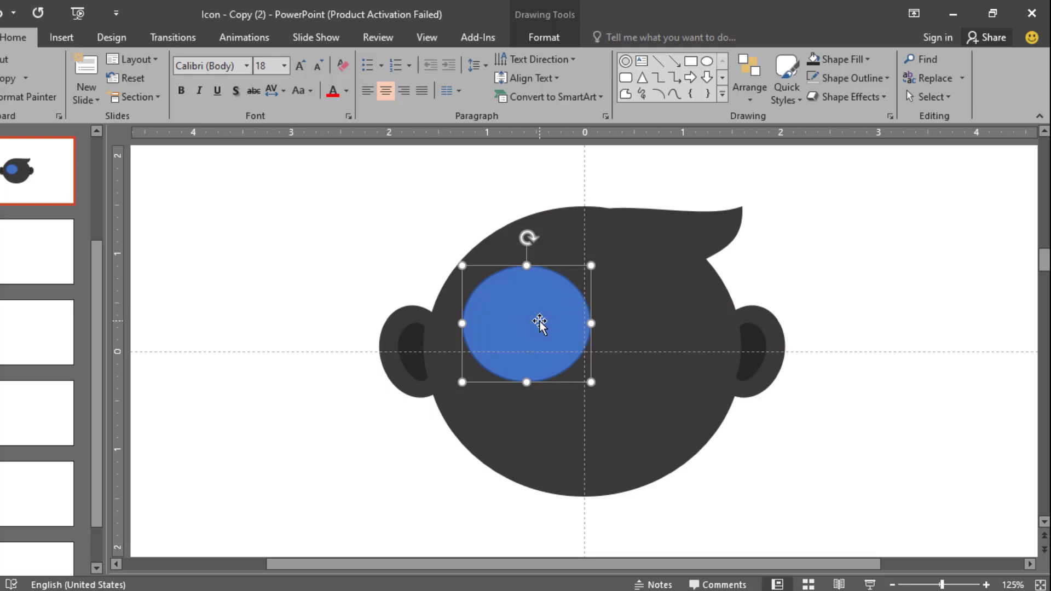
Add a matching right eye oval and a wide muzzle oval overlapping both below, and center the grouped face shapes on the head.
key(ctrl+v)
drag(544, 331, 564, 369)
key(ctrl+v)
click(542, 315)
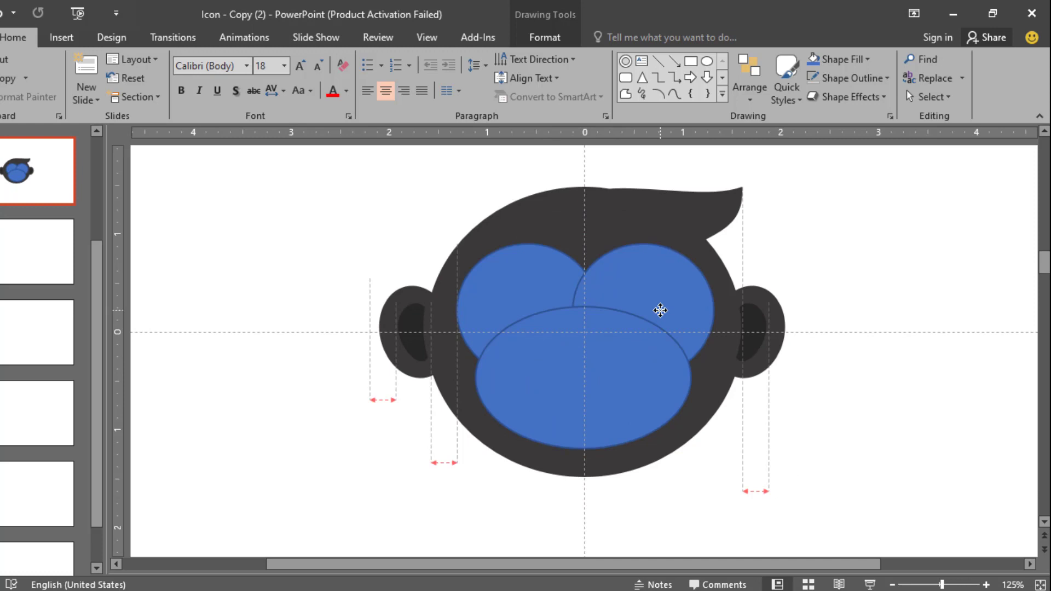
drag(661, 311, 662, 312)
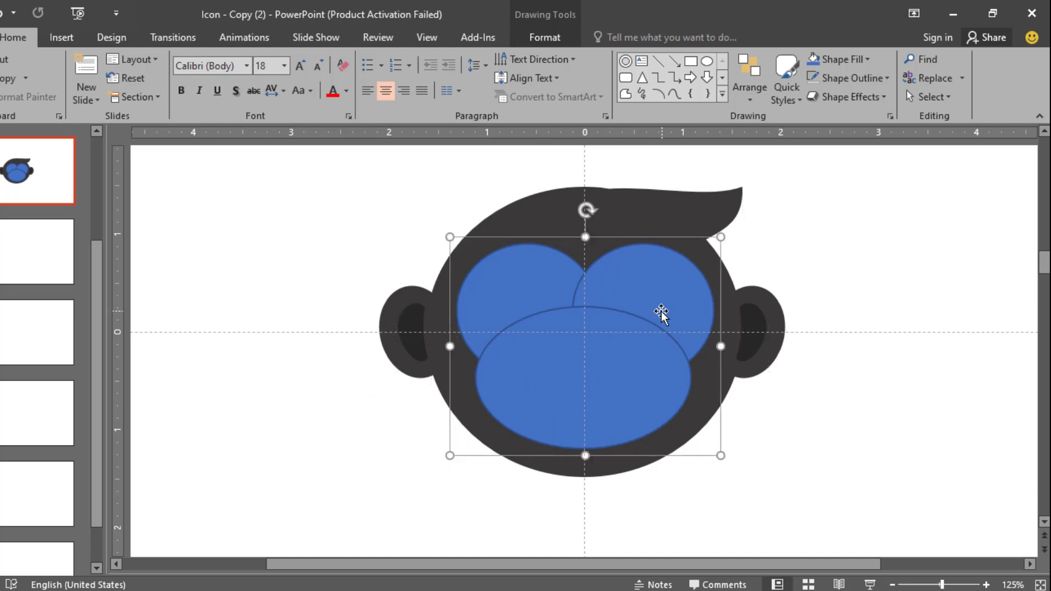
Fill the grouped face ovals with a pale yellow standard color at 0% transparency and remove their outlines.
click(530, 37)
click(372, 61)
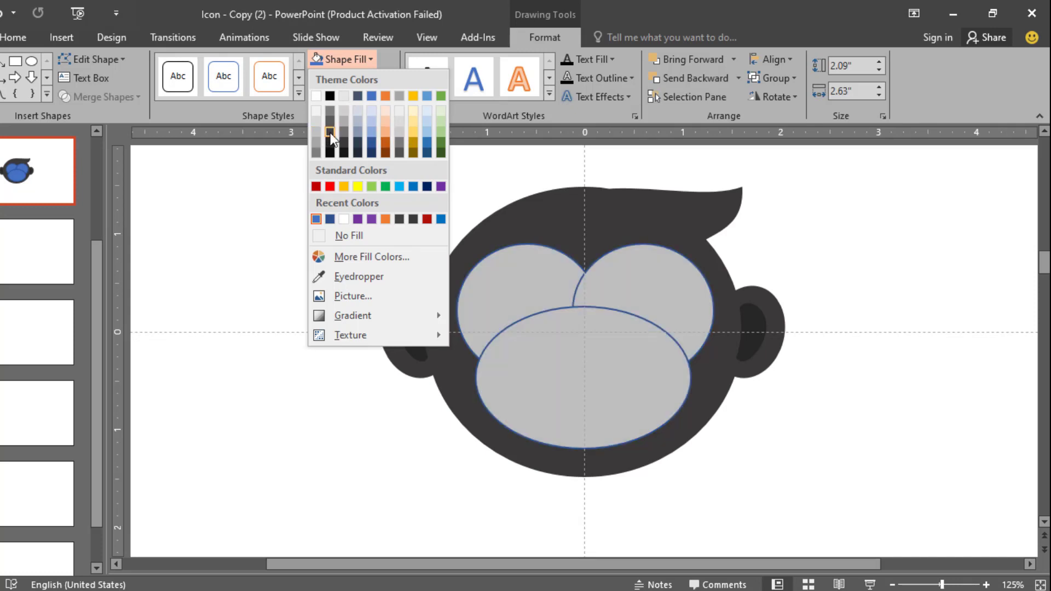
click(372, 257)
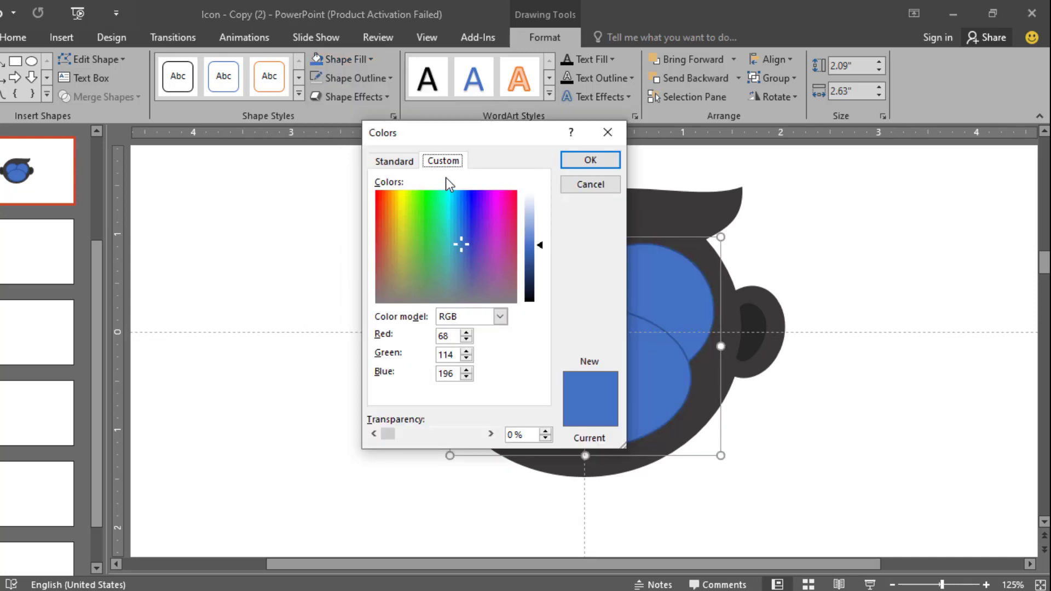
click(395, 161)
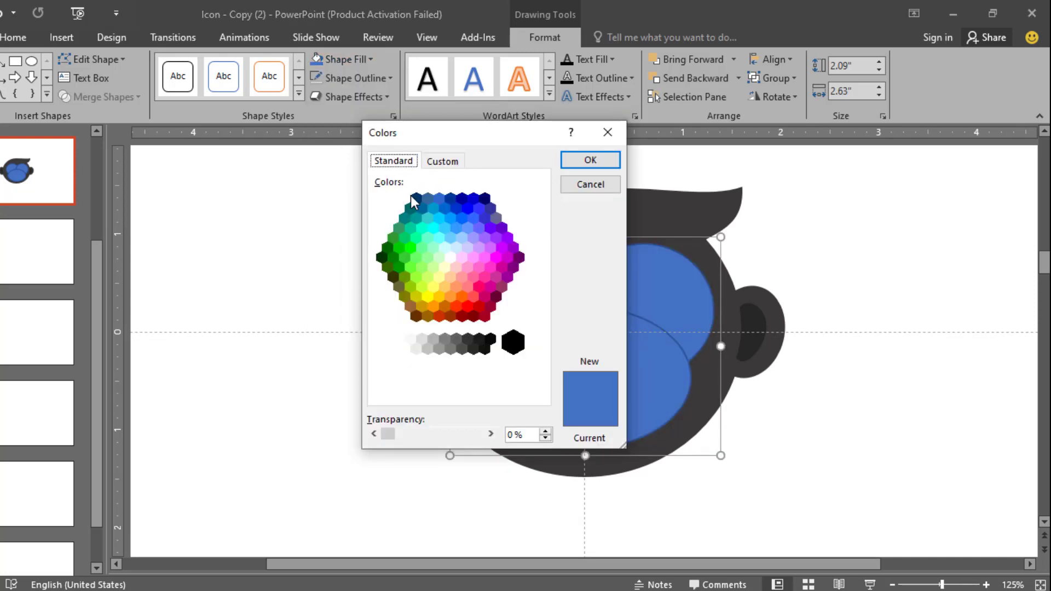
click(438, 275)
drag(477, 125, 296, 120)
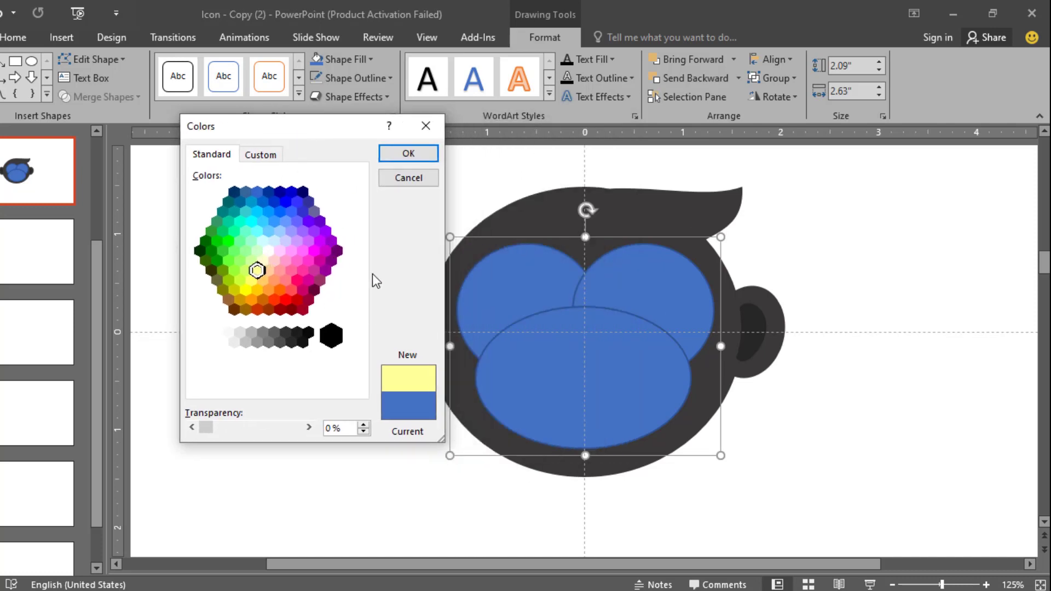
click(404, 152)
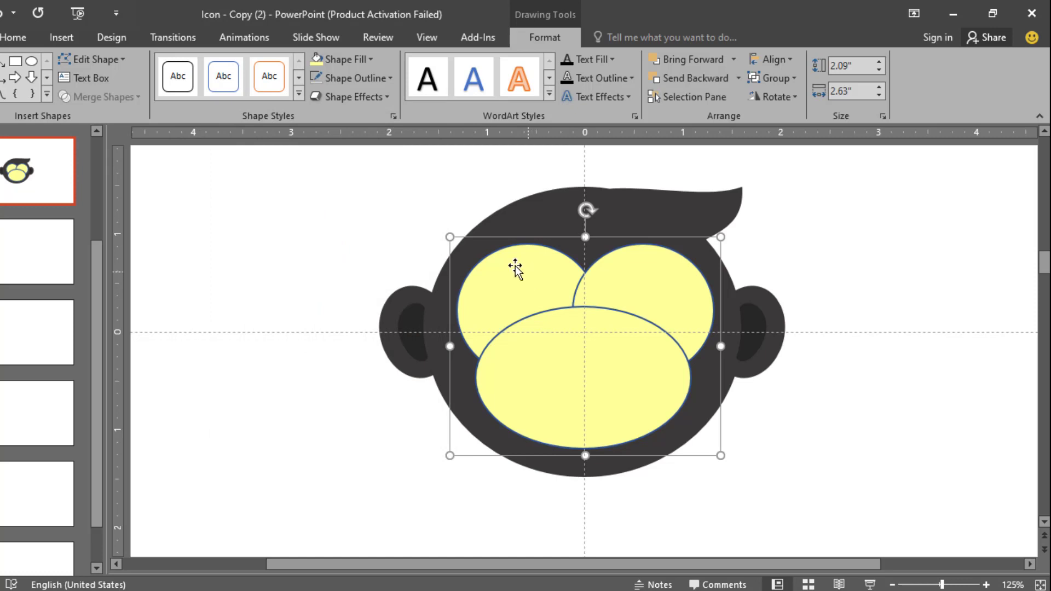
click(317, 79)
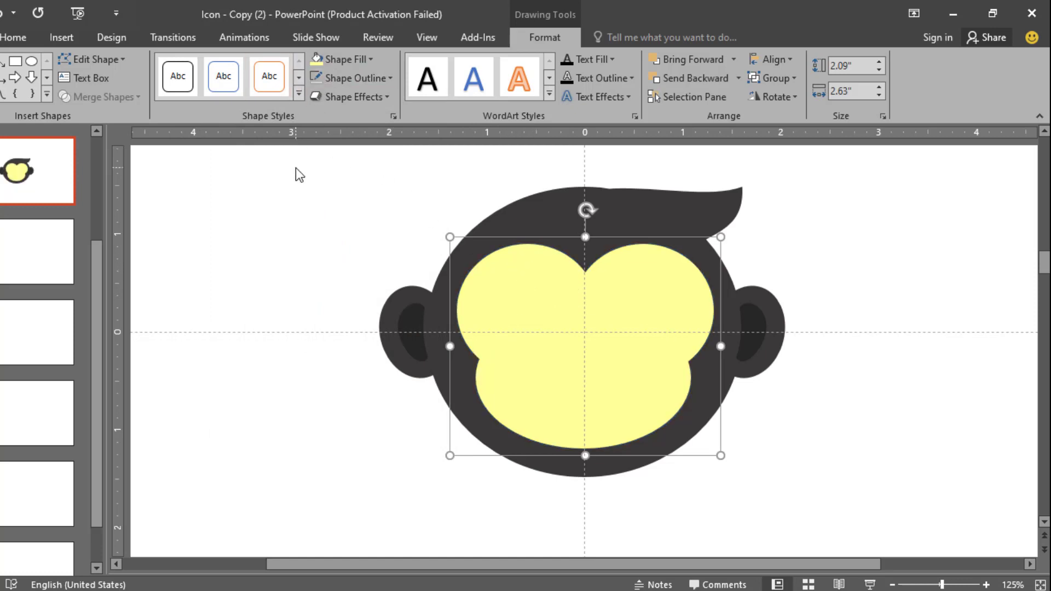
click(296, 167)
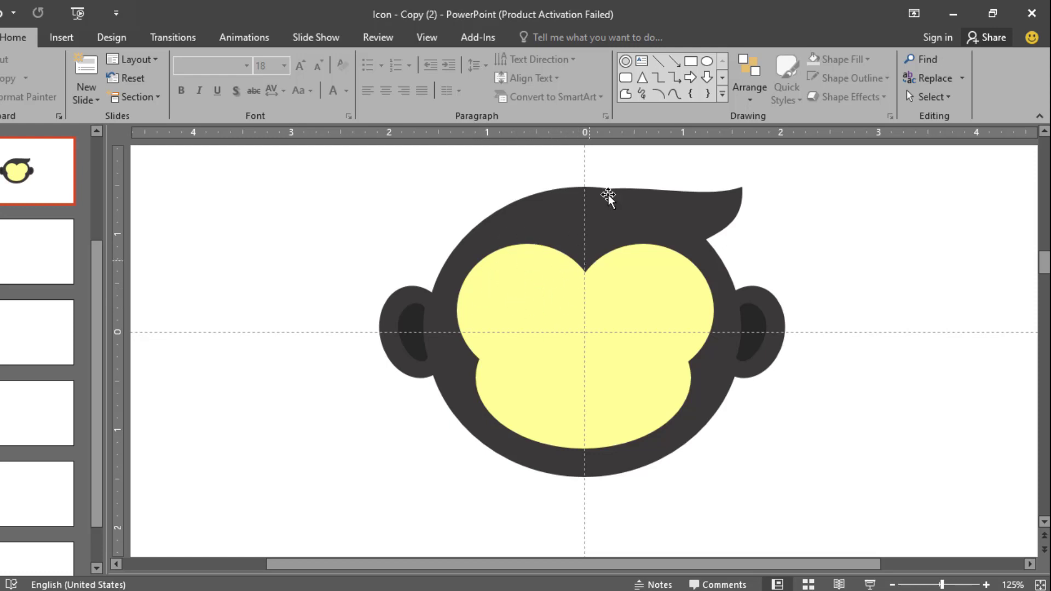
Draw a blue eye circle about 0.4 inches wide with a small highlight circle at its upper left, group them and place them on the face's right half.
click(707, 61)
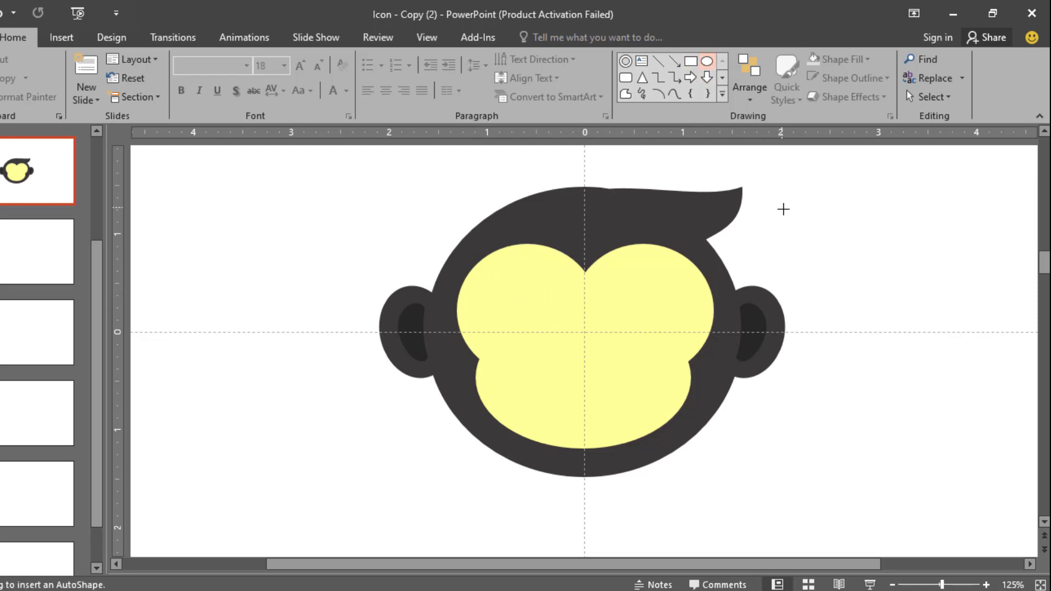
drag(784, 209, 825, 249)
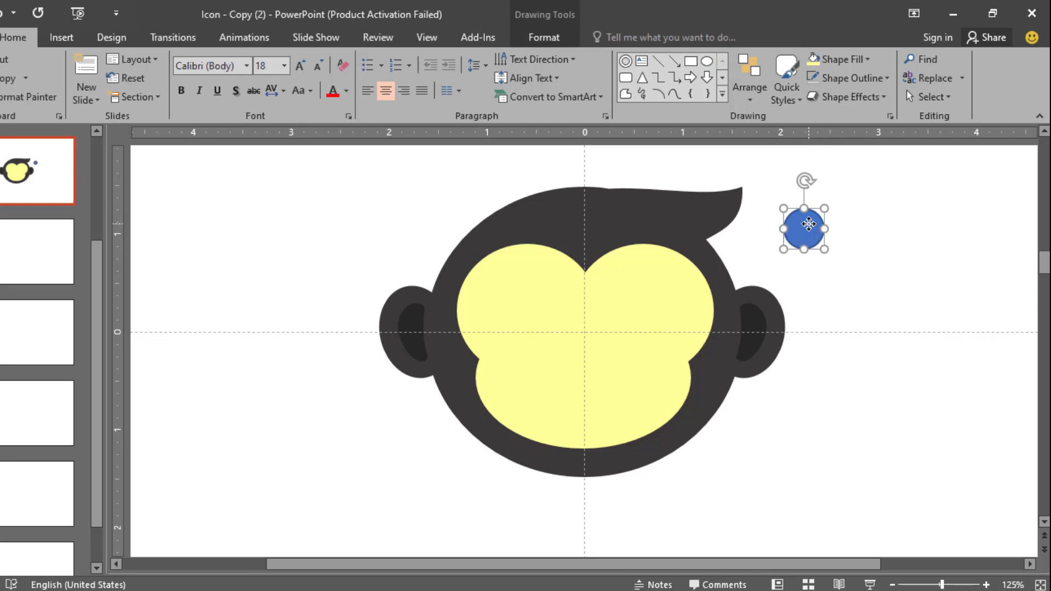
ctrl+scroll(803, 230, up, 2)
scroll(747, 246, down, 2)
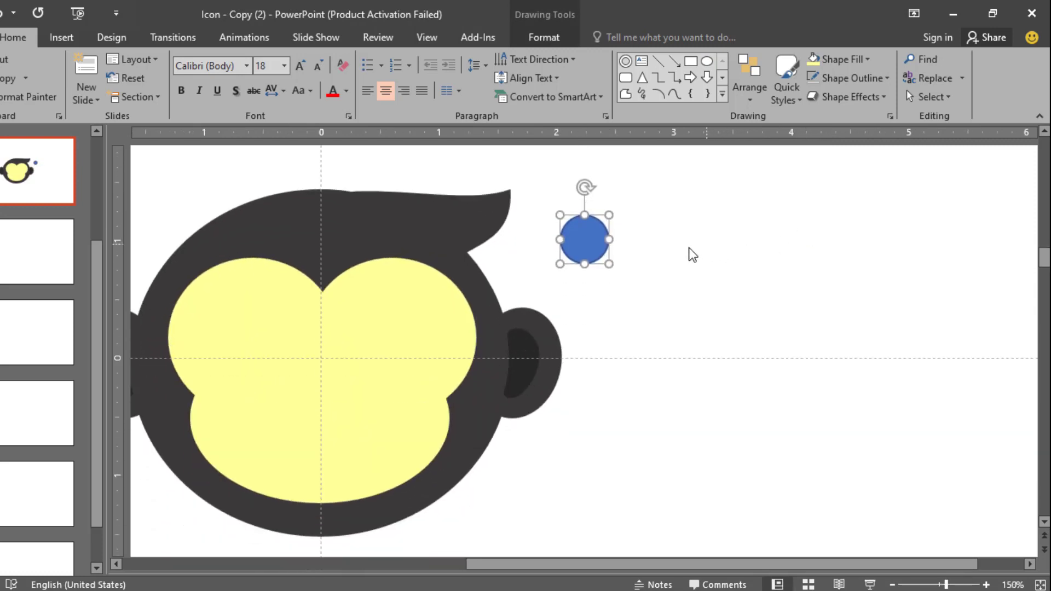
drag(584, 222, 392, 318)
scroll(692, 320, left, 5)
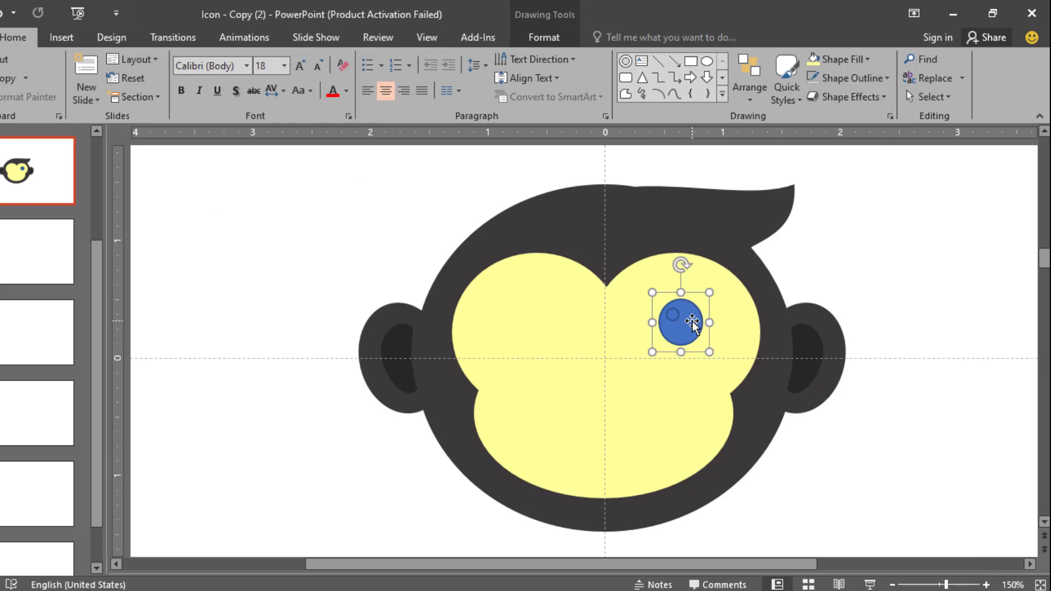
Select the large circle inside the eye group and color its fill and outline black.
ctrl+scroll(692, 321, up, 5)
double_click(584, 354)
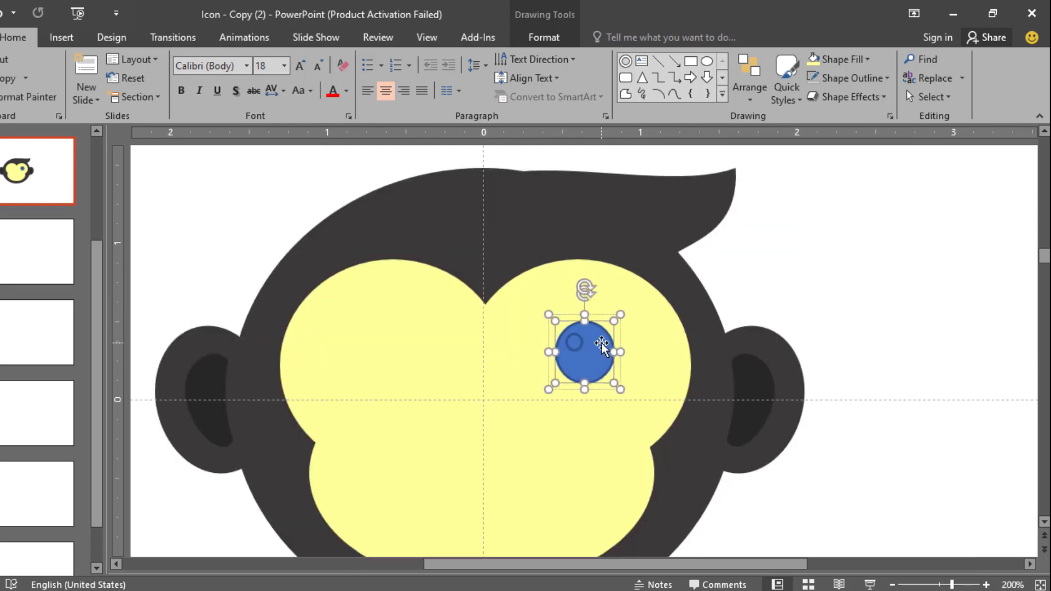
click(370, 57)
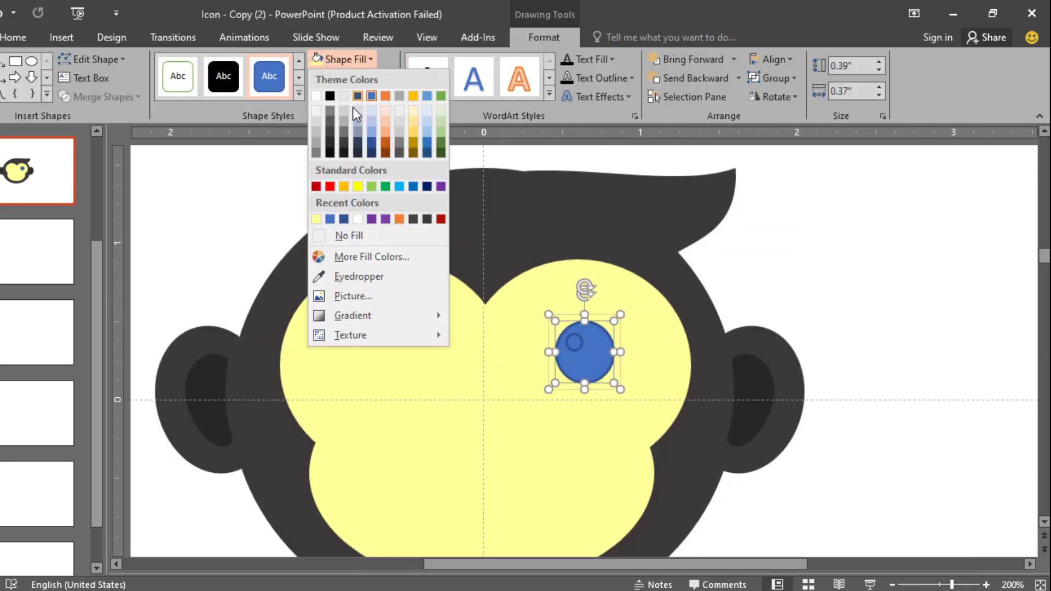
click(330, 95)
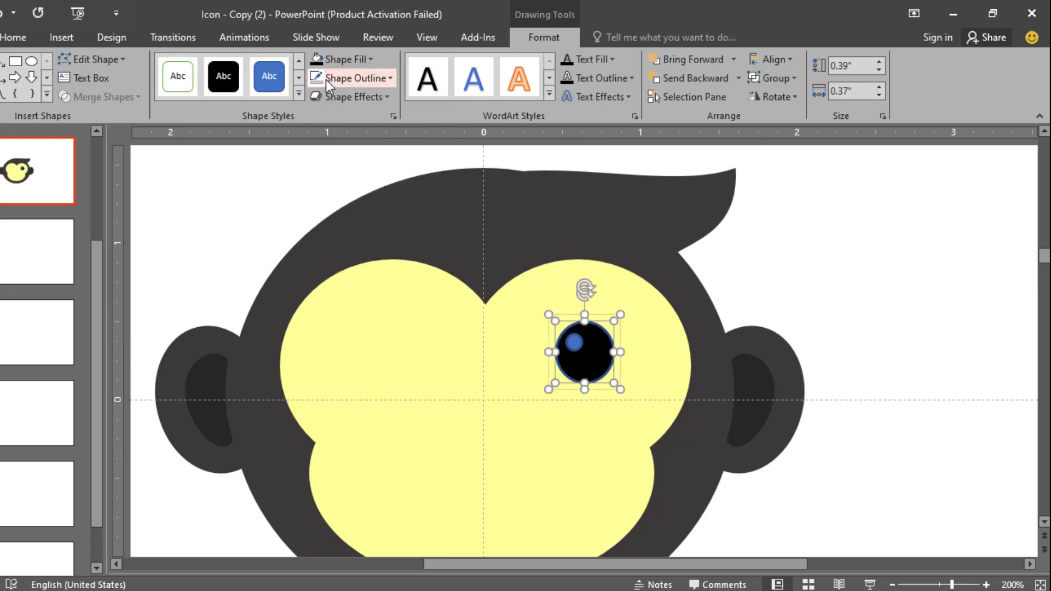
Color the fill and outline of the small highlight circle in the eye white.
click(575, 343)
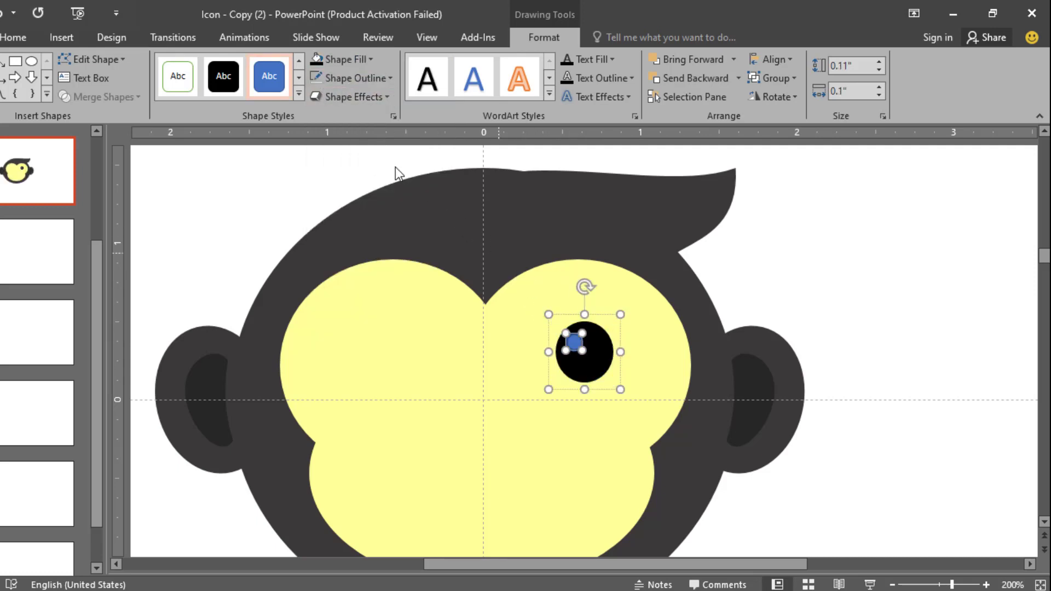
click(372, 59)
click(316, 90)
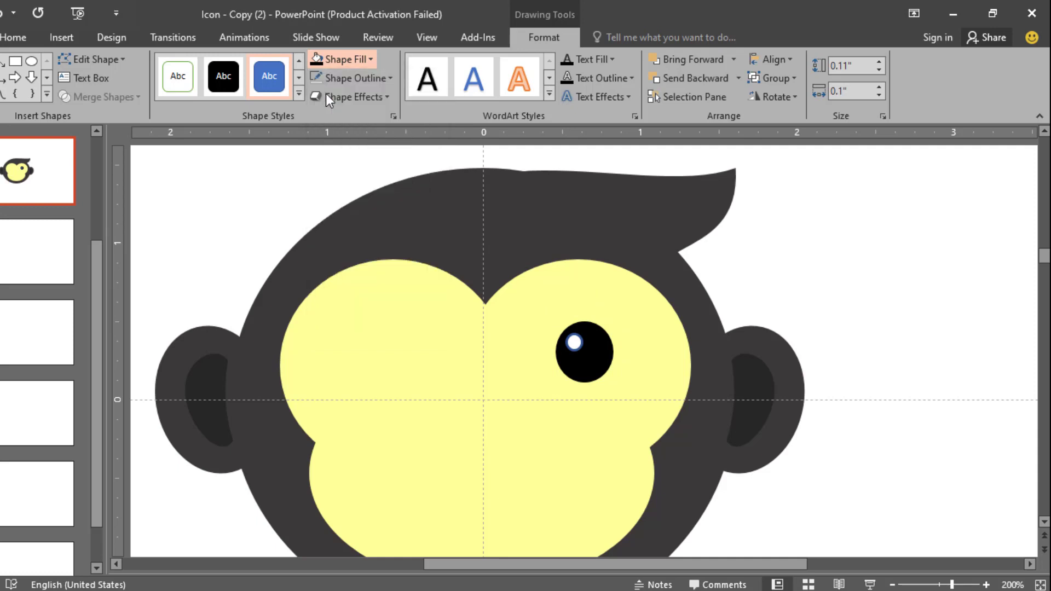
click(390, 78)
click(316, 114)
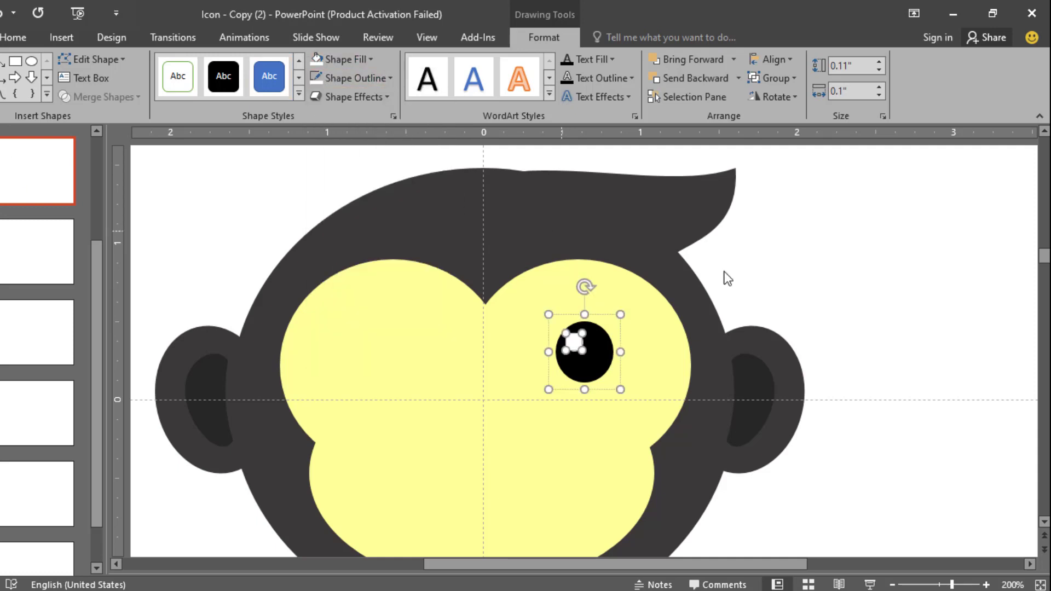
Duplicate the eye group, flip the copy horizontally and place it on the face's left half opposite the first eye.
click(821, 300)
click(594, 359)
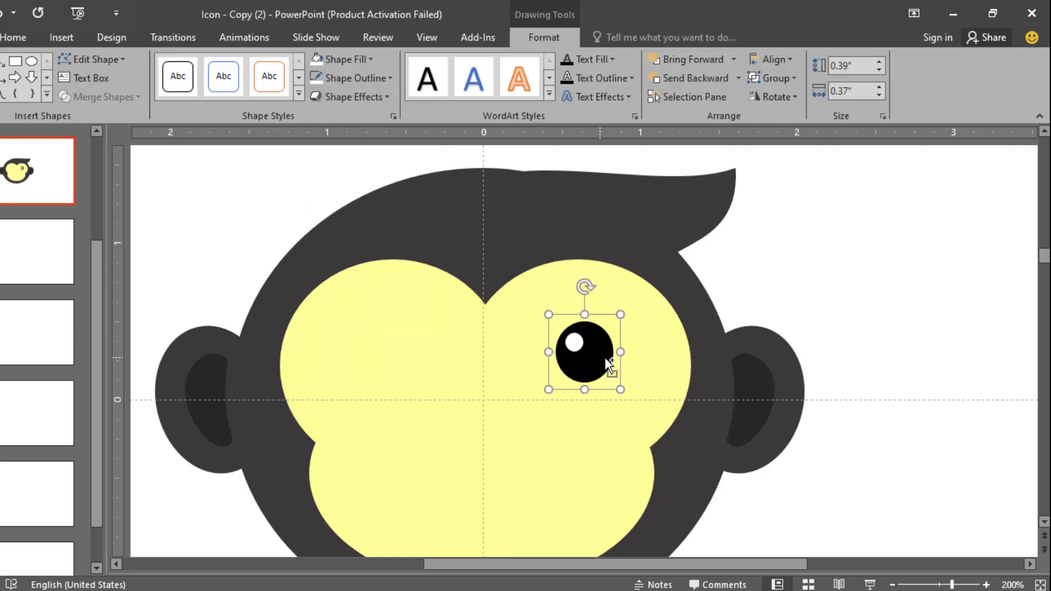
drag(609, 366, 635, 392)
click(777, 96)
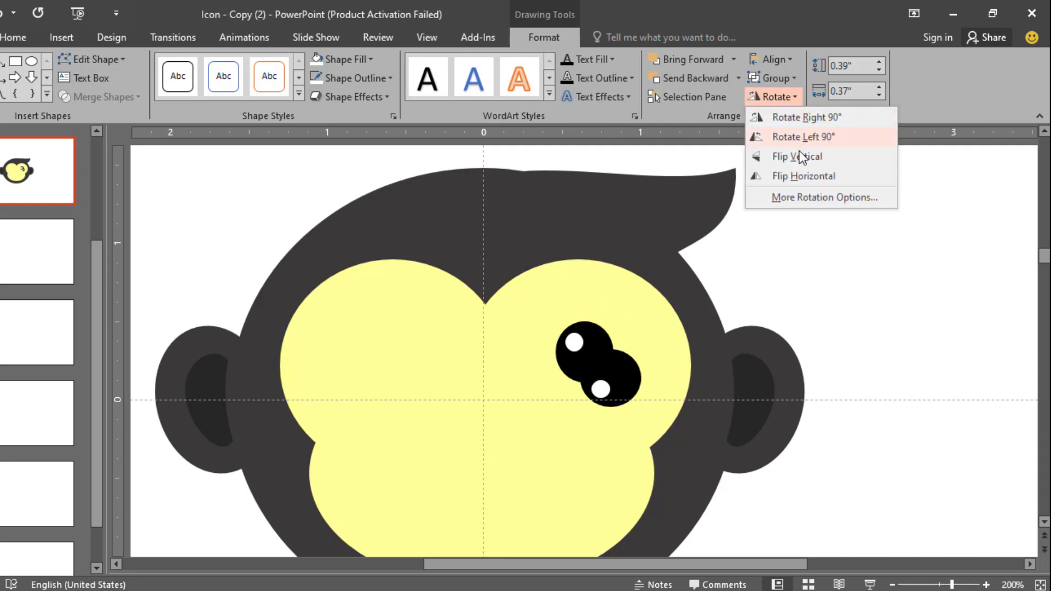
click(805, 176)
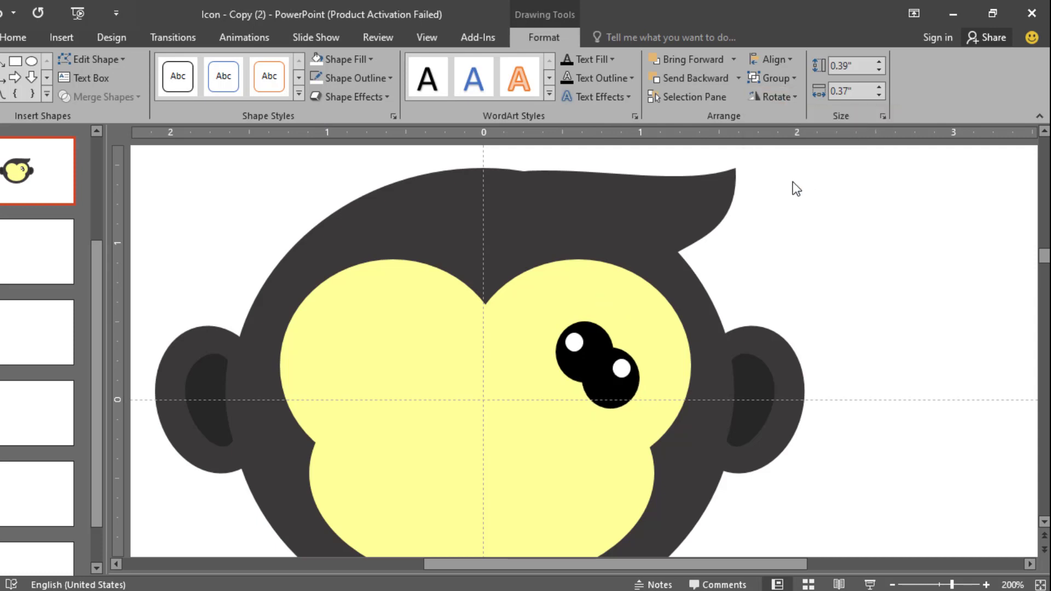
drag(583, 372, 373, 343)
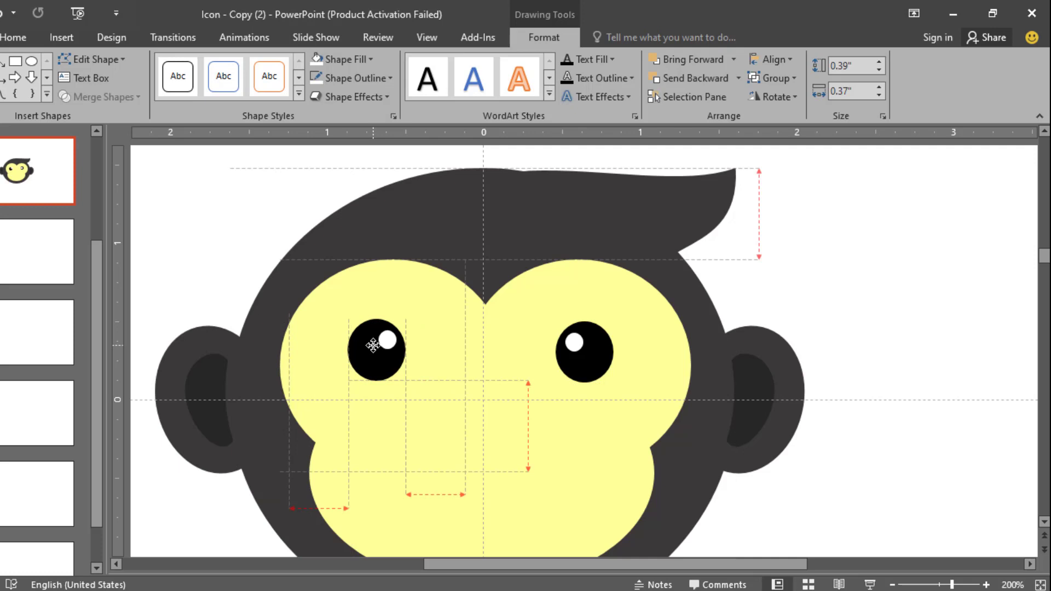
click(878, 261)
Move both eyes slightly toward the vertical center line and align them at the same, lower height.
scroll(878, 261, down, 5)
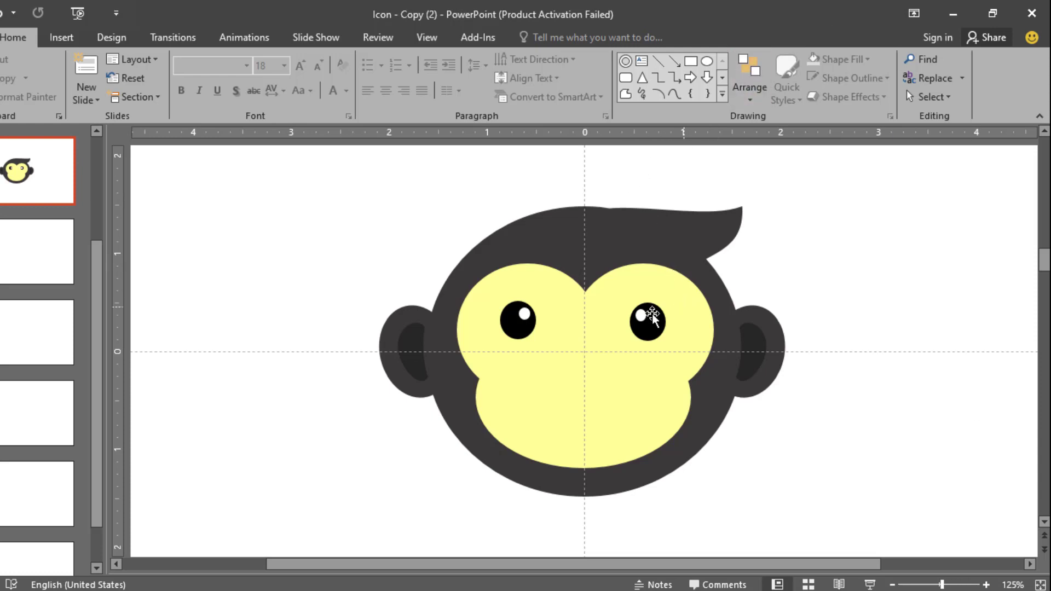
drag(521, 331, 526, 355)
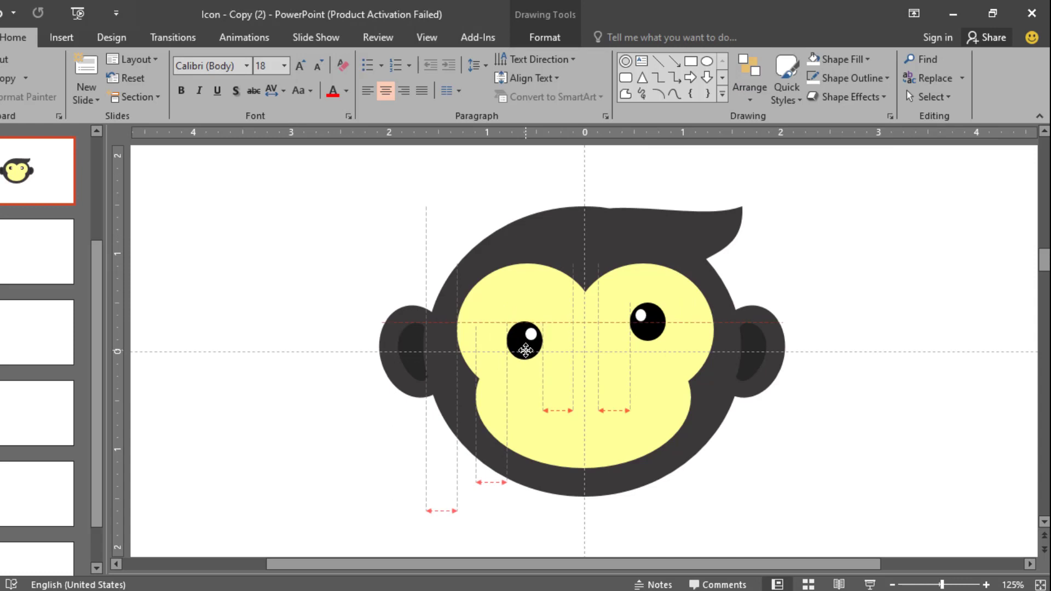
drag(639, 330, 637, 351)
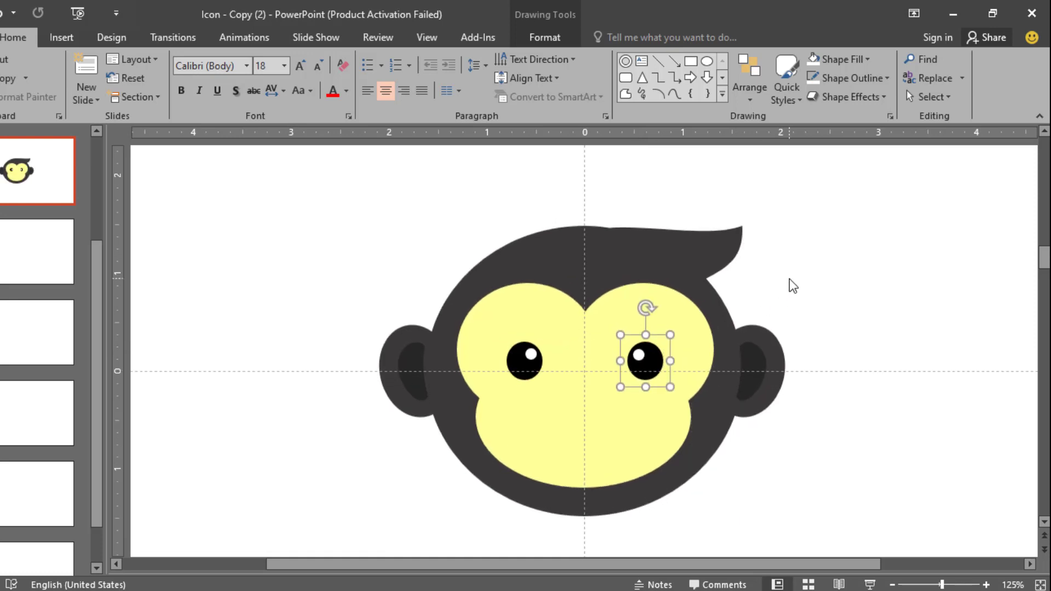
click(776, 288)
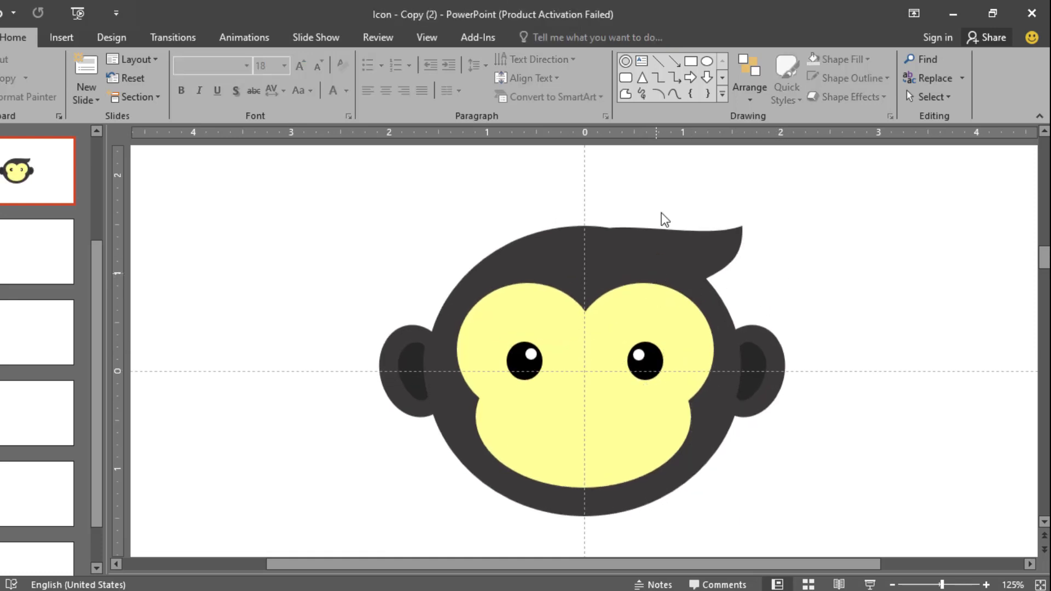
Draw a donut about 0.66 inches wide centered on the muzzle and cover its upper half with a centered oval about 1.2 inches wide.
click(626, 61)
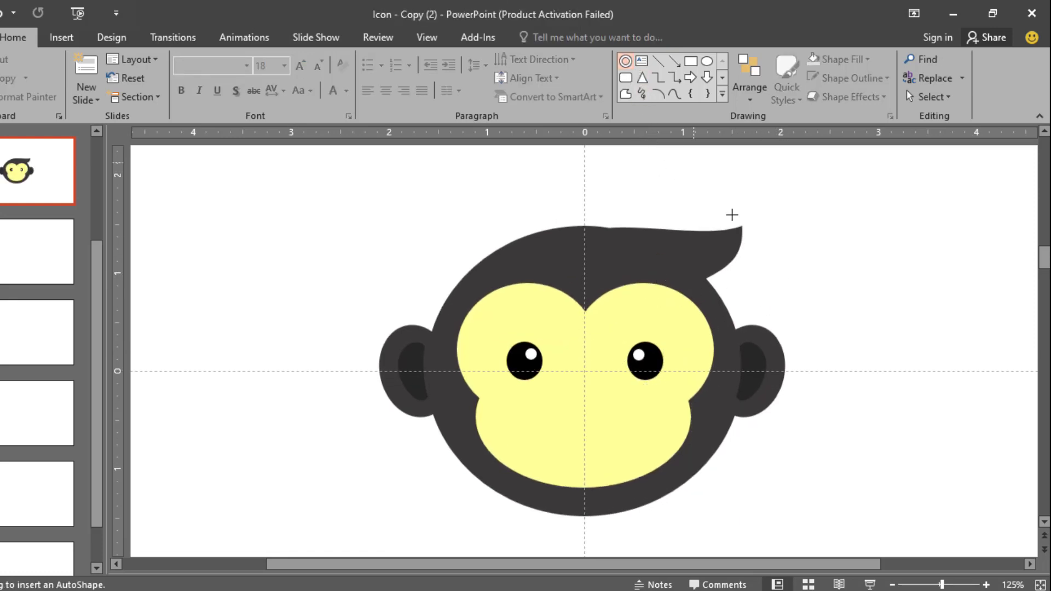
mouse_move(732, 213)
mouse_down()
mouse_move(814, 270)
mouse_move(849, 309)
mouse_move(853, 333)
mouse_up()
drag(816, 300, 611, 438)
drag(647, 350, 610, 388)
drag(601, 438, 625, 427)
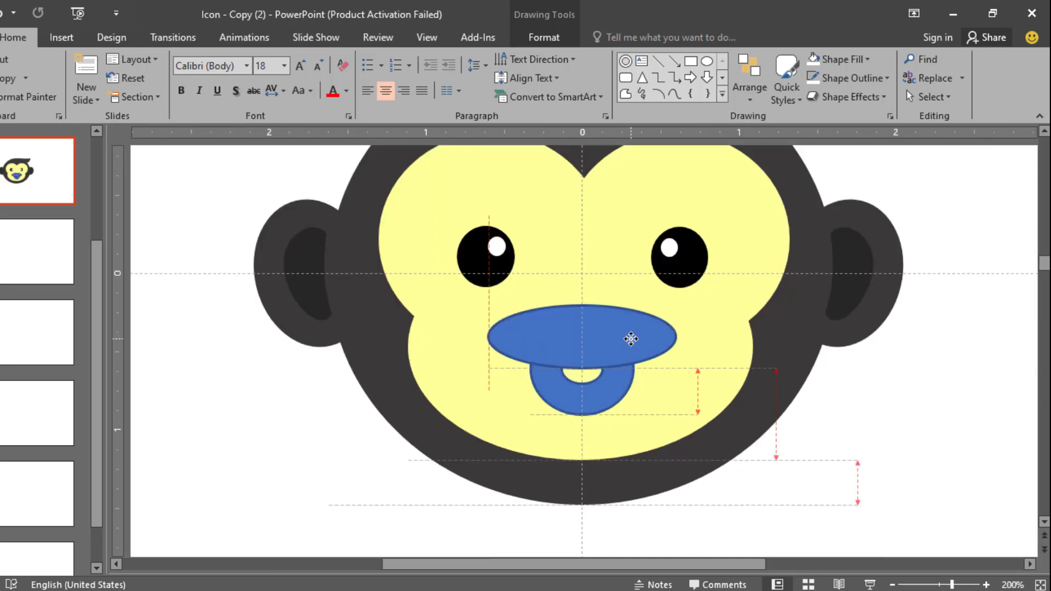
drag(630, 338, 631, 338)
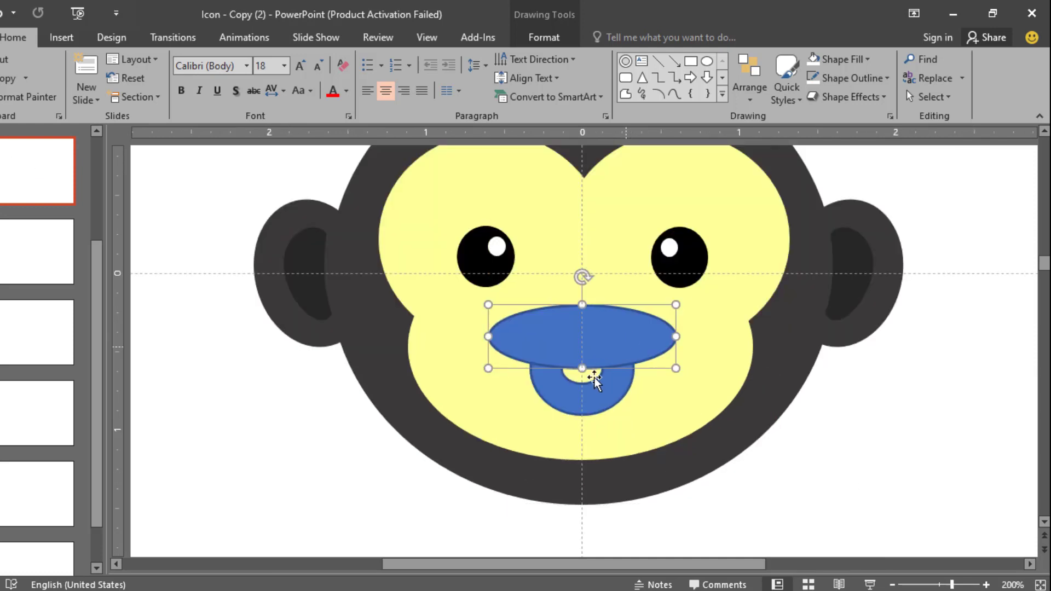
Split the overlapping donut and wide oval into separate pieces with the Fragment merge operation.
shift+click(591, 391)
click(531, 43)
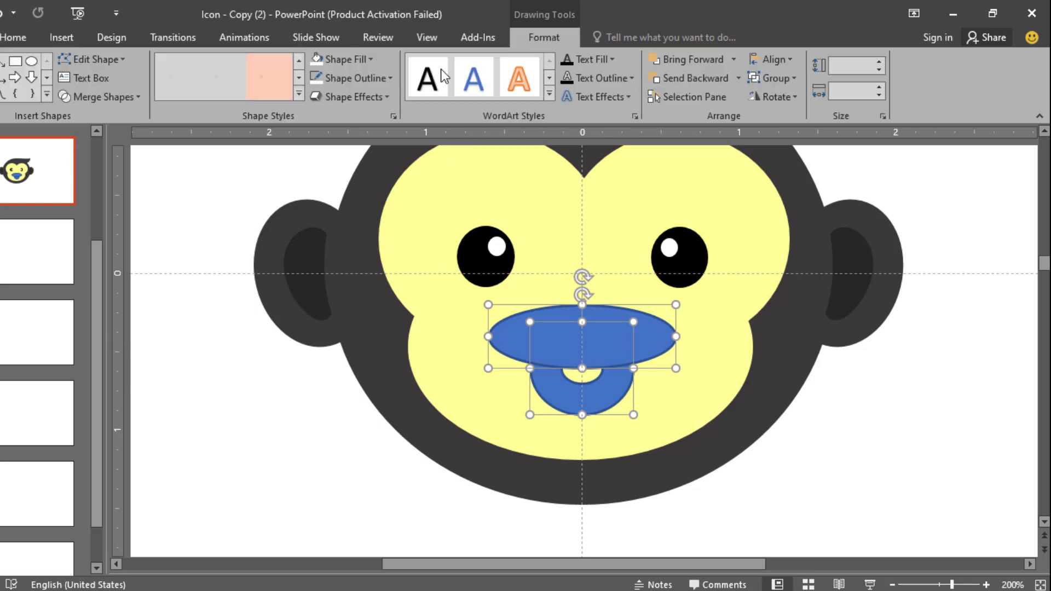
click(139, 97)
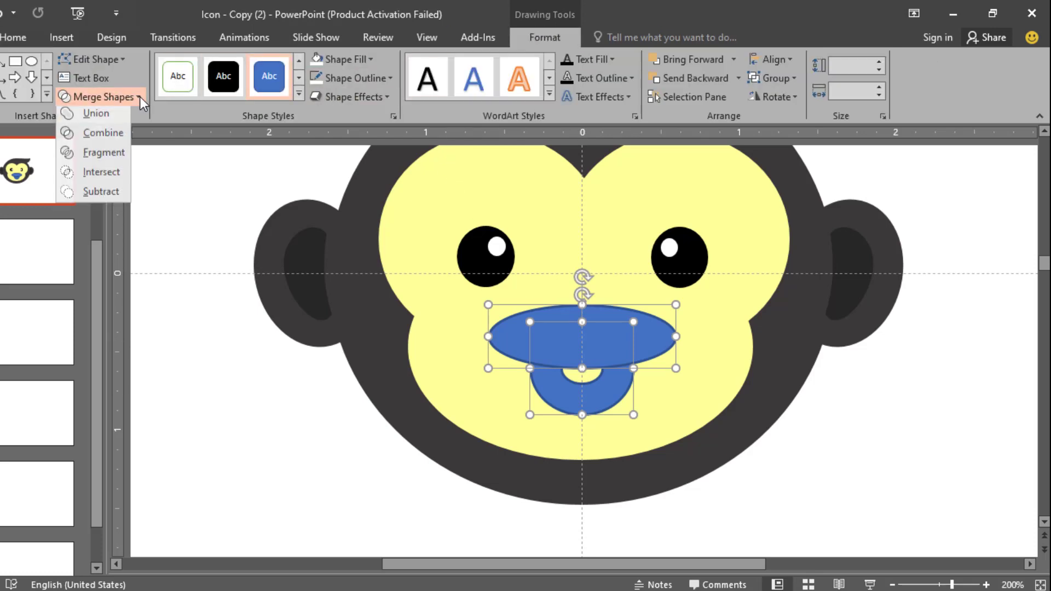
click(114, 155)
click(258, 429)
Delete the wide oval's pieces and the upper donut pieces so the lower half remains as a mouth.
click(515, 344)
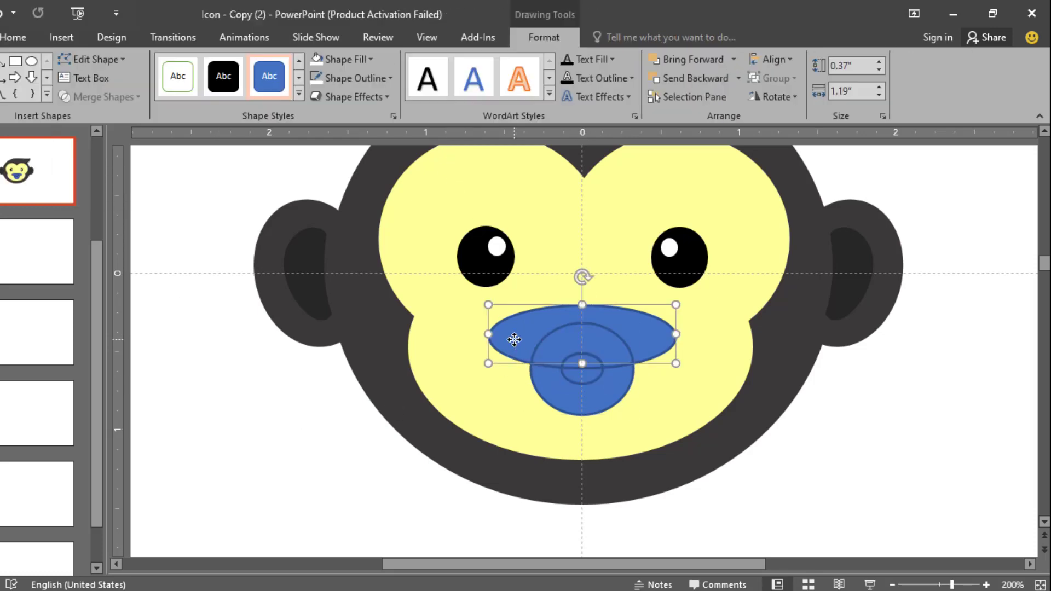
key(Delete)
click(564, 350)
key(Delete)
click(570, 364)
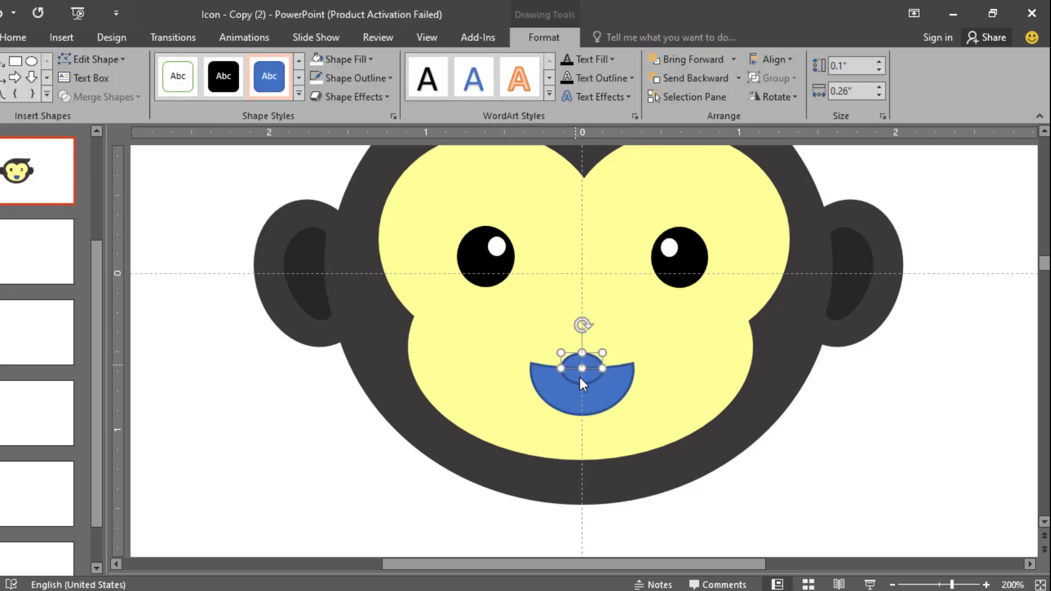
key(Delete)
Try resizing the notched mouth piece to 0.36 inches high with a dark red fill and white outline.
click(582, 410)
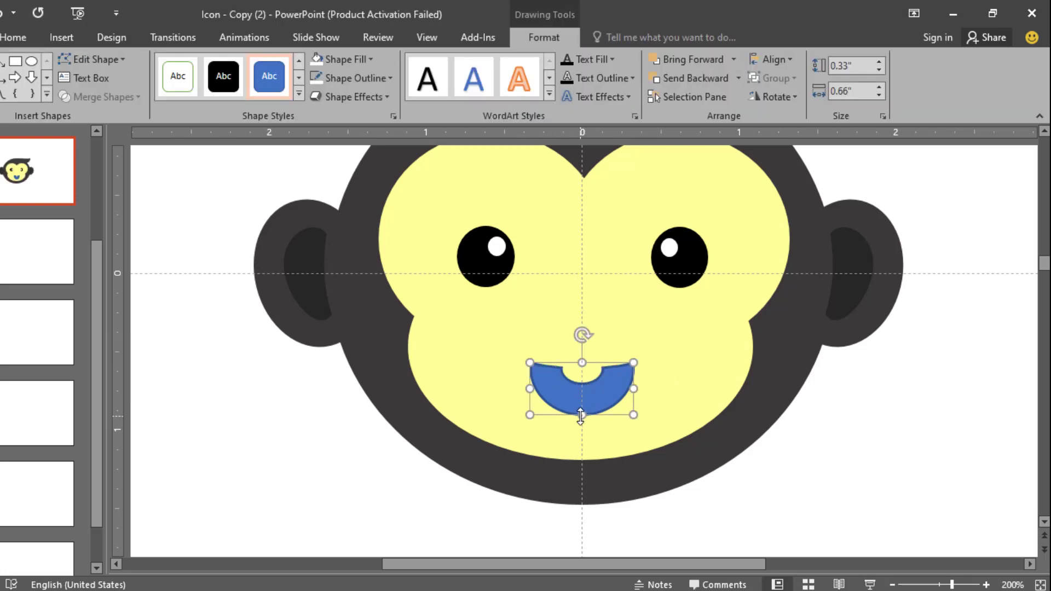
drag(582, 414, 581, 395)
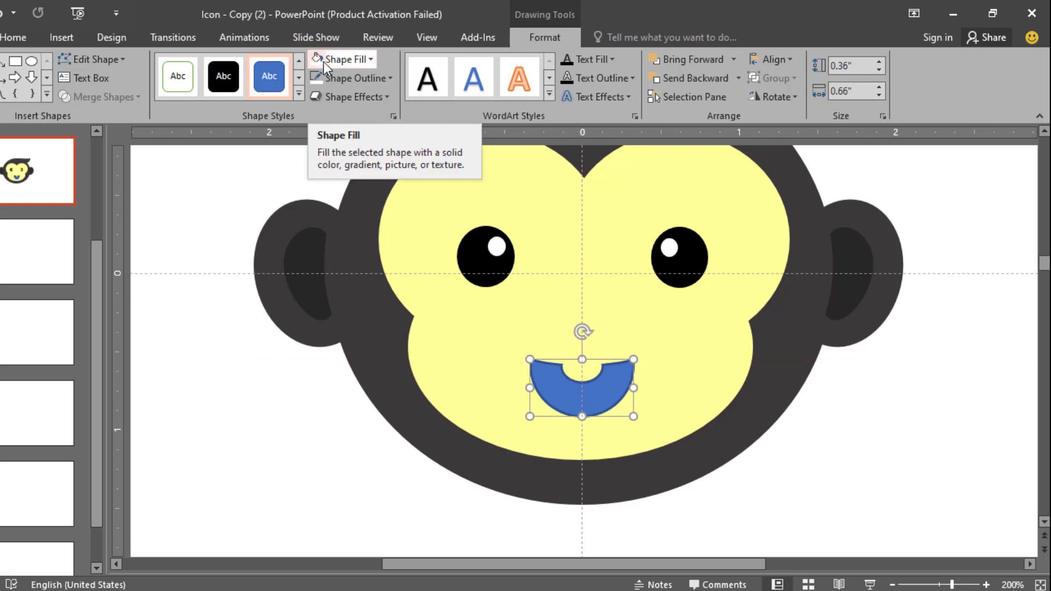
click(371, 59)
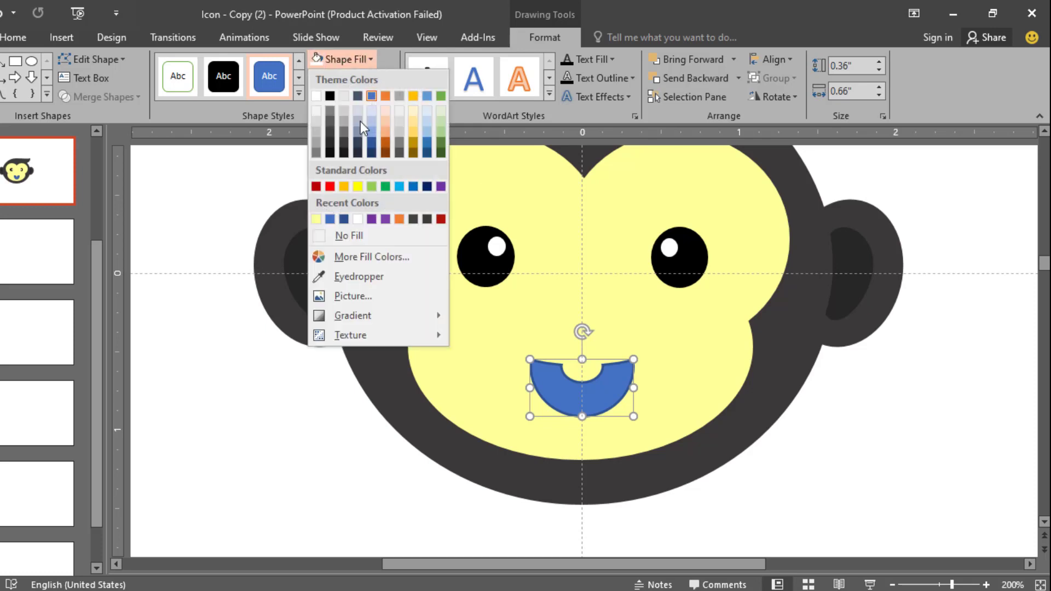
click(317, 186)
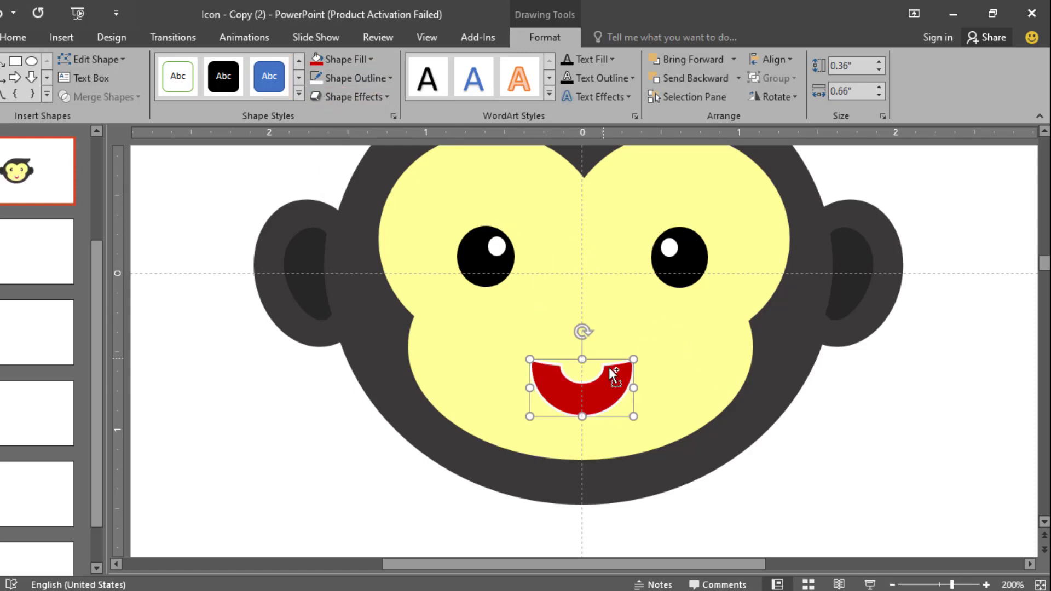
Undo the mouth's recoloring and resizing and the deletion of its lower inner piece.
scroll(613, 374, up, 10)
key(ctrl+z)
key(ctrl+z)
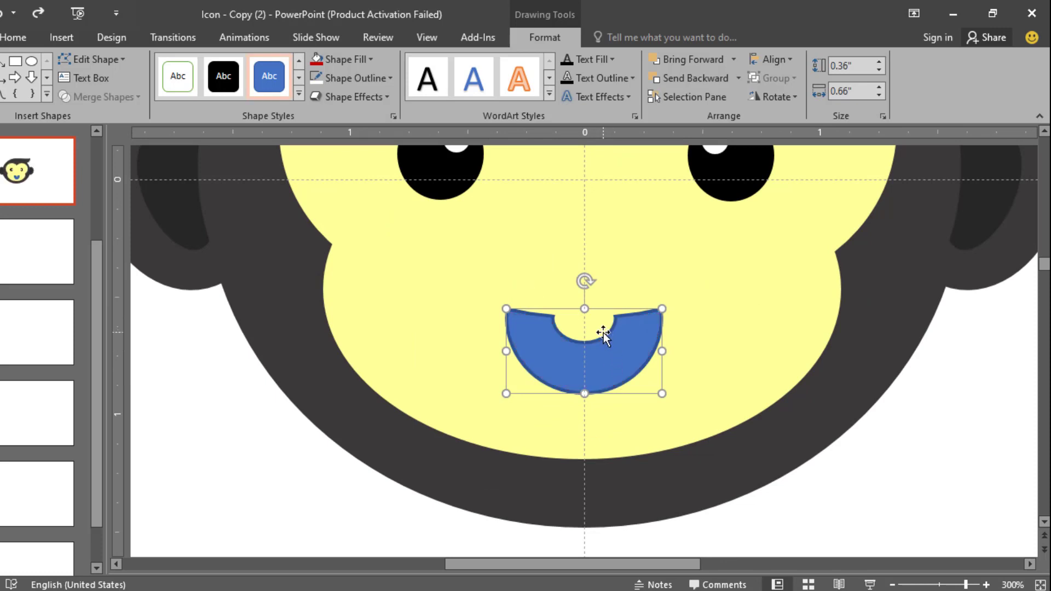
key(ctrl+z)
key(ctrl+z)
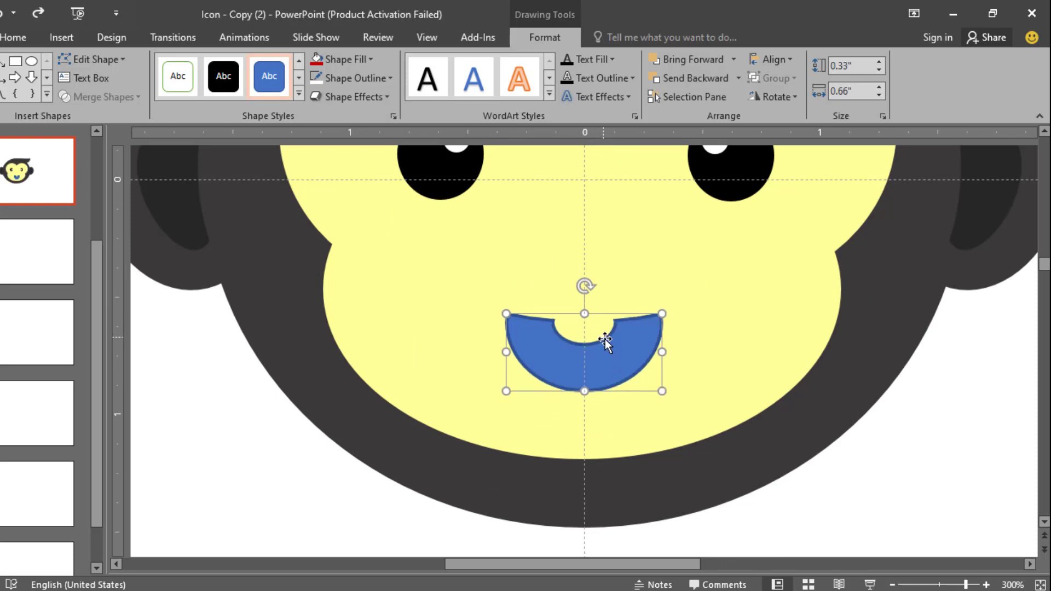
key(ctrl+z)
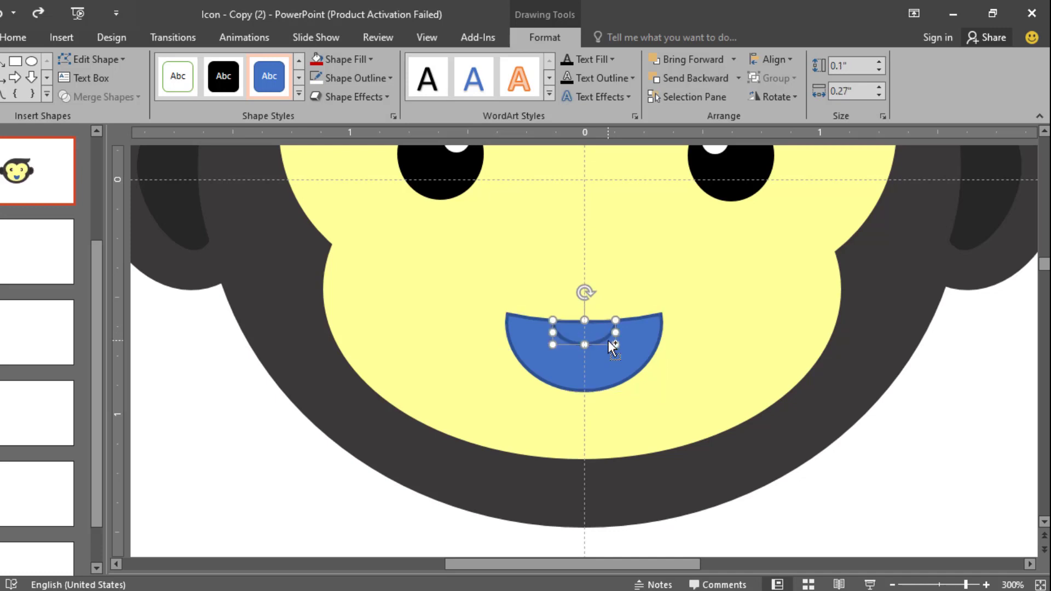
Fill the large outer mouth piece with dark red and give it a white outline.
click(617, 360)
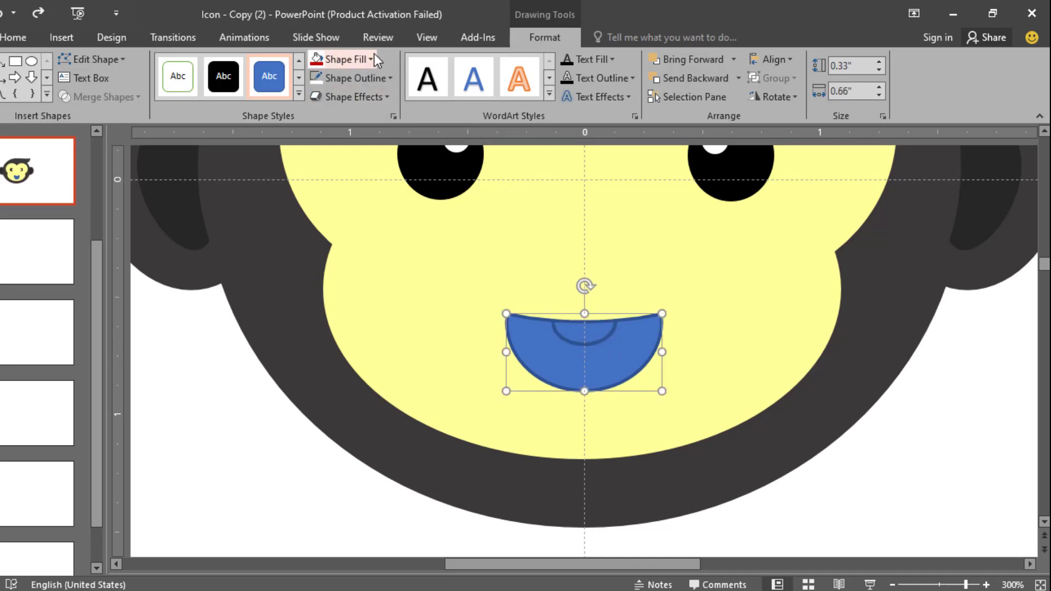
click(317, 61)
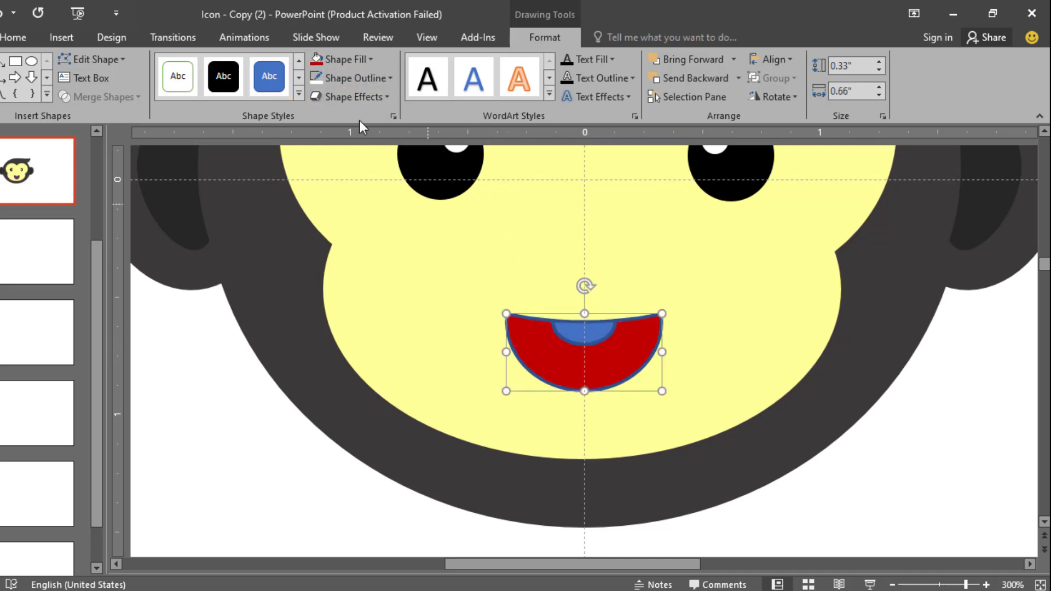
click(316, 79)
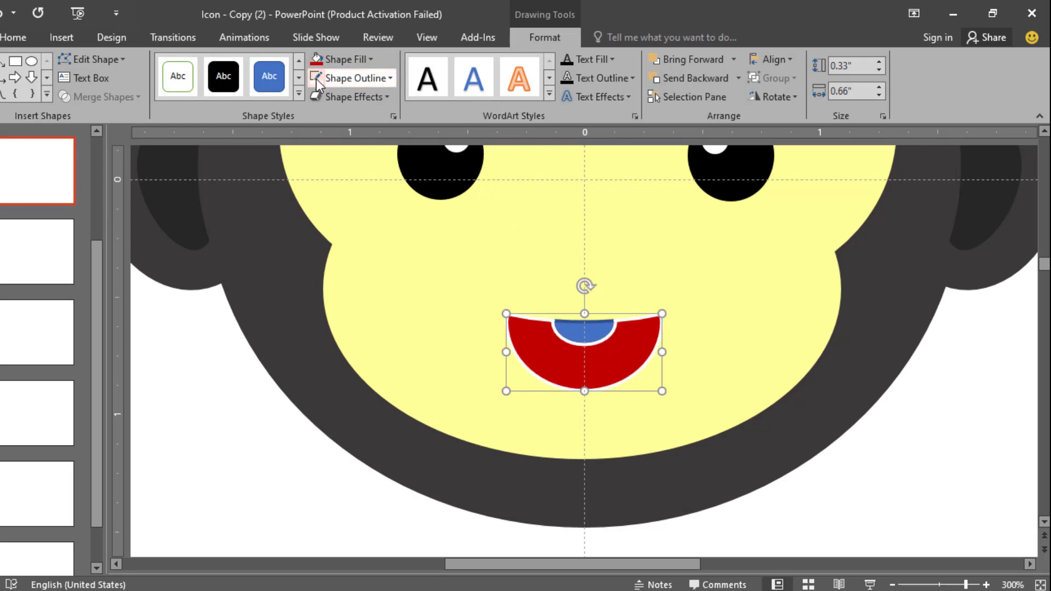
Remove the red mouth piece's outline, and fill the small inner piece white without an outline.
click(390, 78)
click(345, 255)
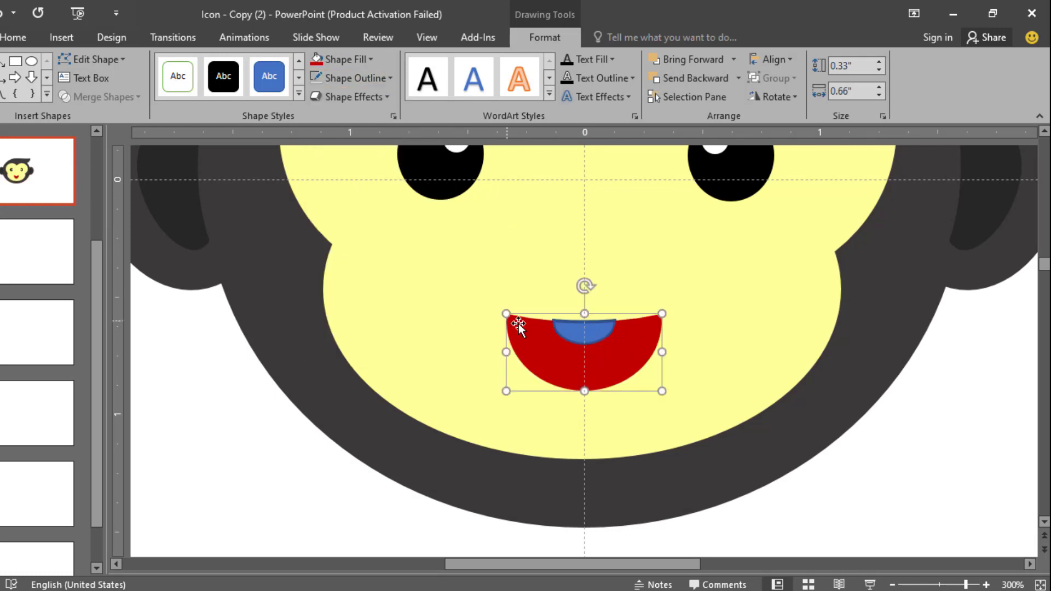
click(558, 329)
click(370, 59)
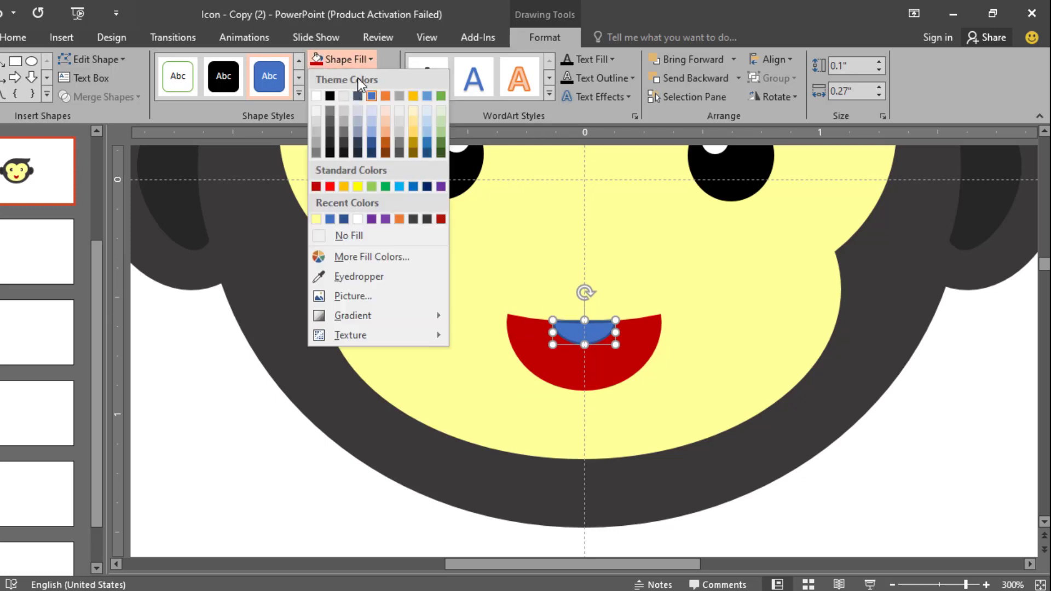
click(316, 96)
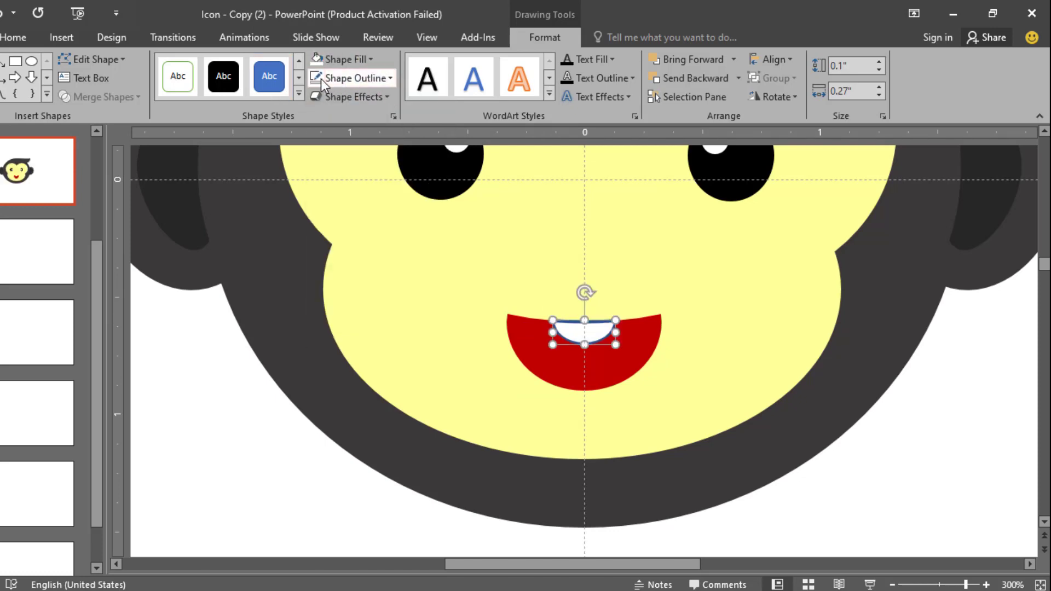
key(Escape)
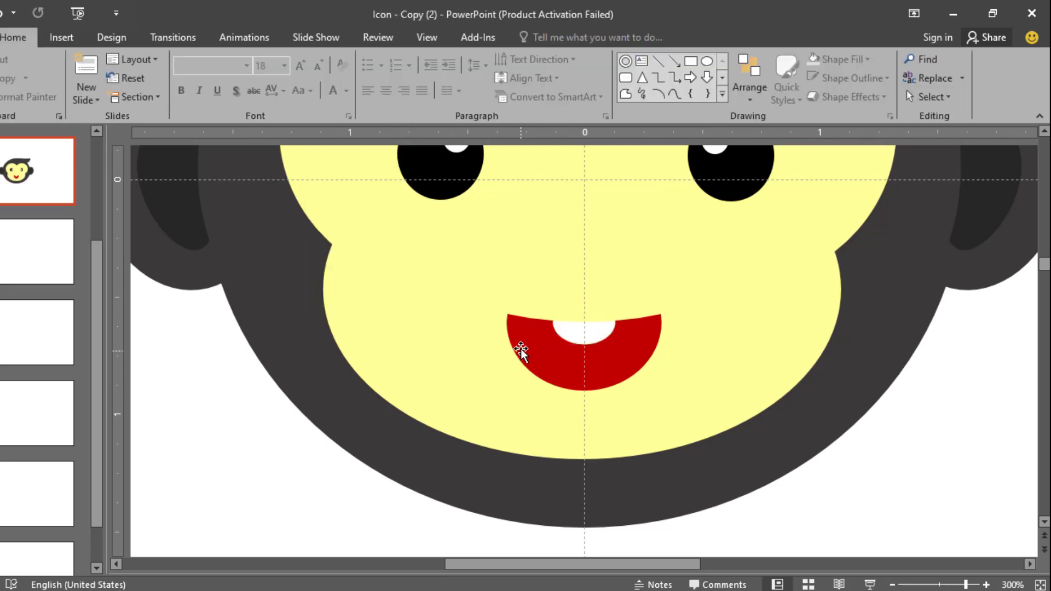
Group the red mouth piece with the white inner piece.
click(555, 339)
shift+click(583, 338)
key(ctrl+g)
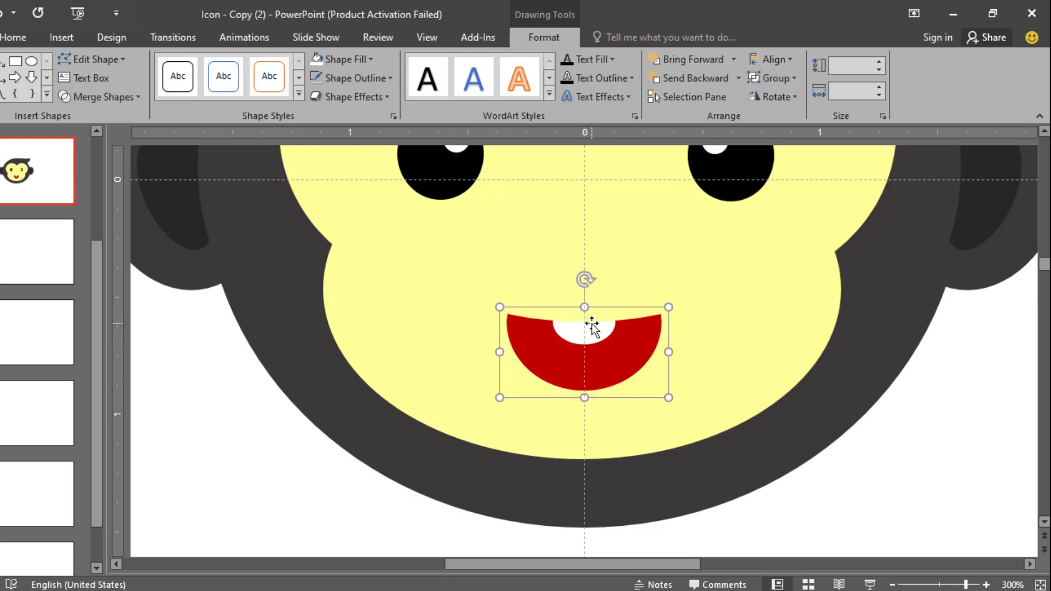
Move both eyes slightly lower and closer together on the yellow face.
scroll(727, 365, down, 5)
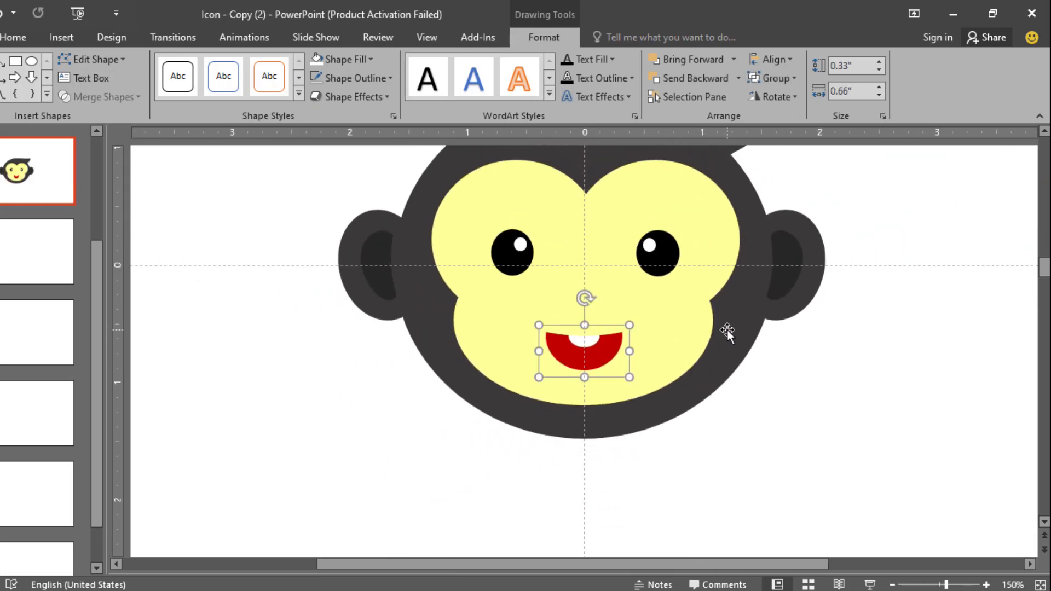
drag(509, 255, 517, 264)
drag(644, 258, 629, 267)
click(582, 352)
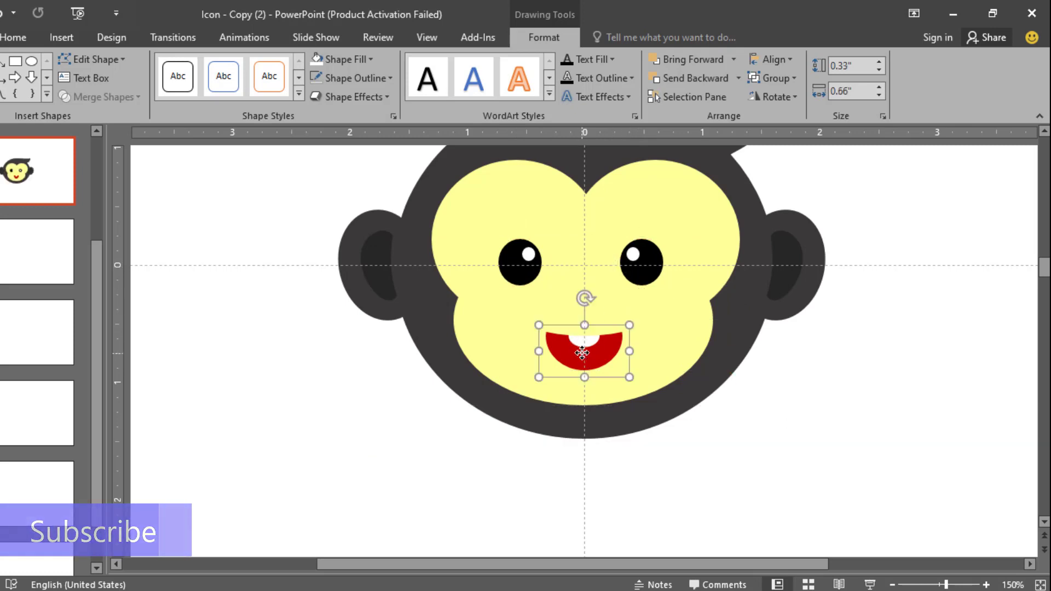
click(791, 367)
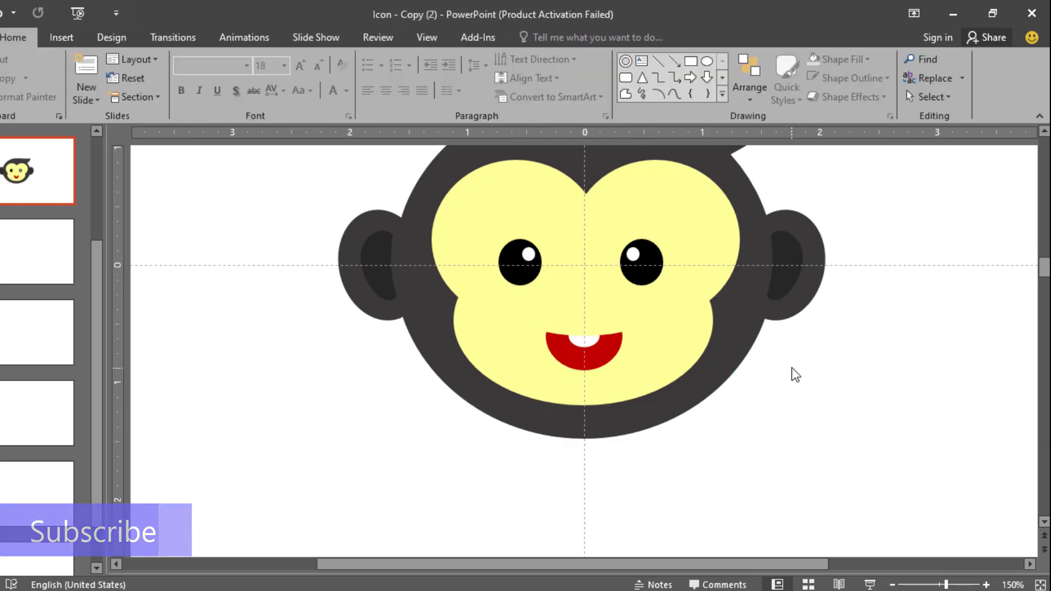
Draw a donut, place it over the monkey's right-hand eye, and make its ring thinner and slightly smaller.
scroll(791, 367, down, 5)
scroll(766, 337, up, 5)
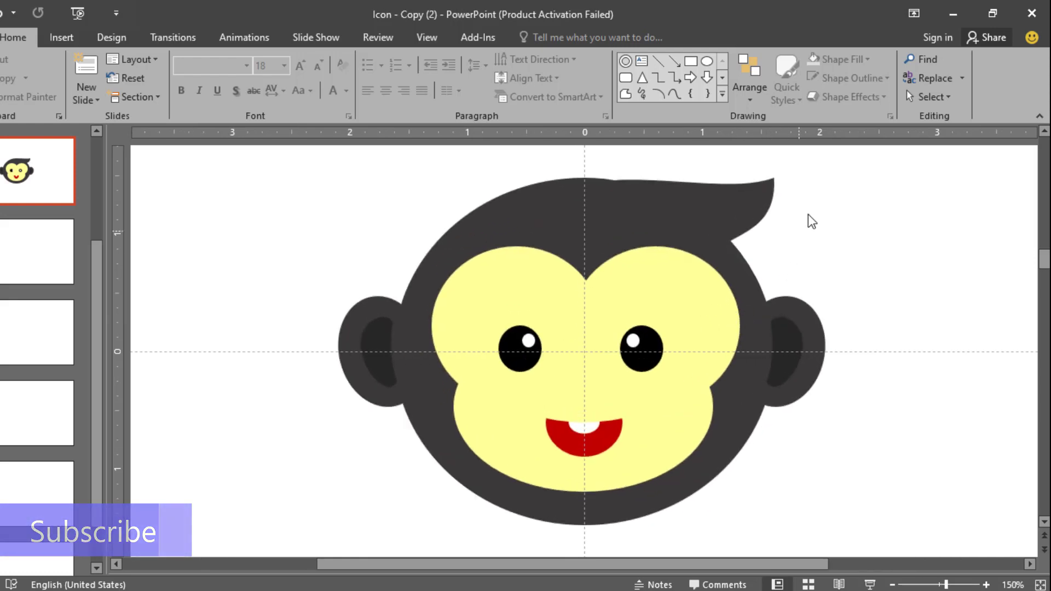
click(625, 61)
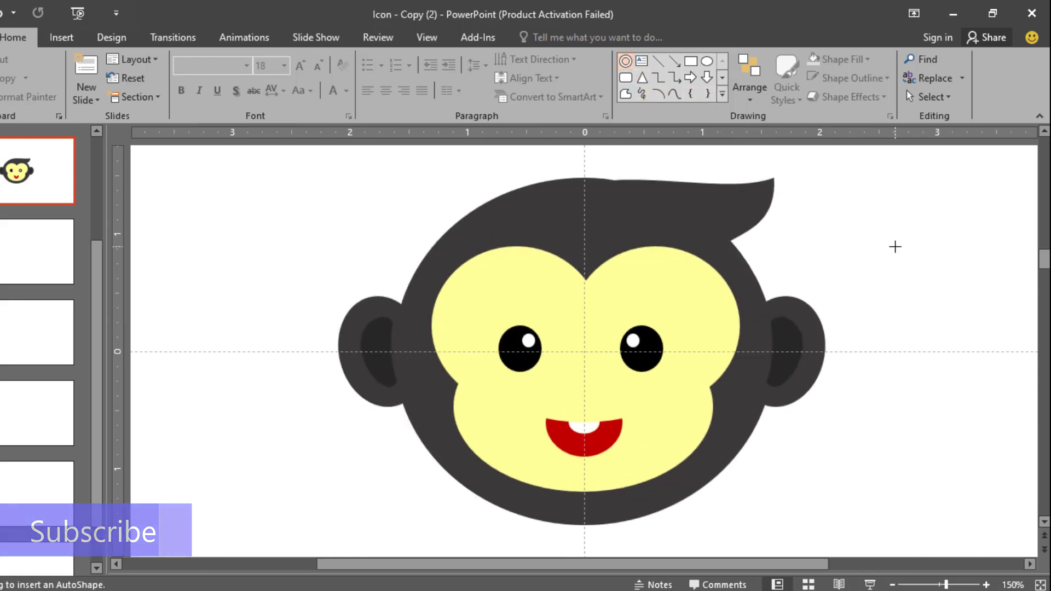
mouse_move(948, 281)
mouse_down()
mouse_move(1011, 331)
mouse_move(1005, 347)
mouse_up()
mouse_move(985, 284)
mouse_down()
mouse_move(673, 301)
mouse_move(676, 312)
mouse_up()
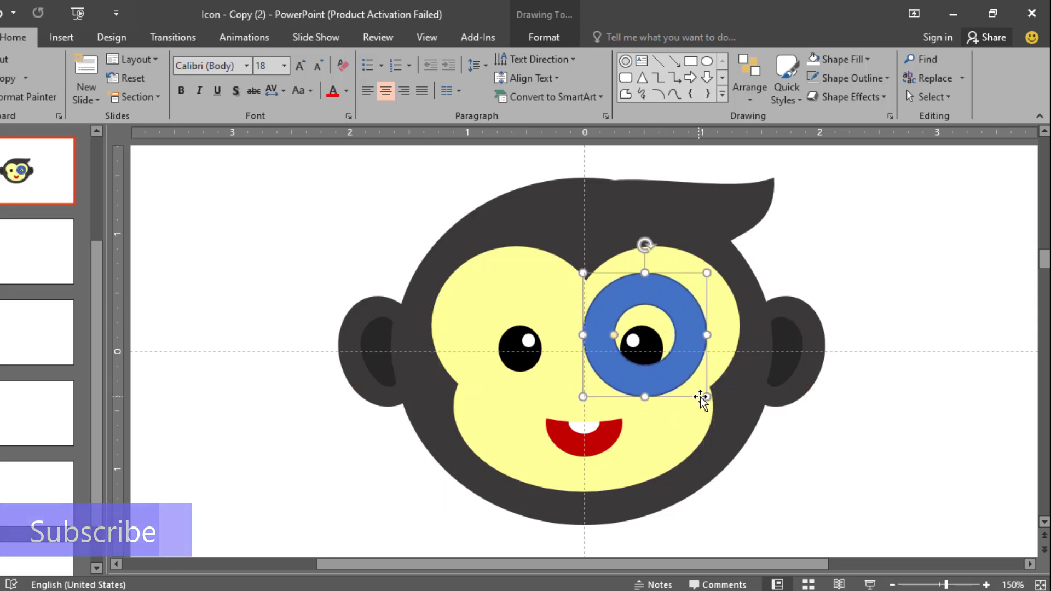
drag(614, 335, 597, 334)
drag(705, 396, 693, 384)
drag(685, 321, 687, 328)
Resize the donut to about 0.75 inches, thin its ring further, and place it just above the right-hand eye's center.
scroll(687, 327, up, 5)
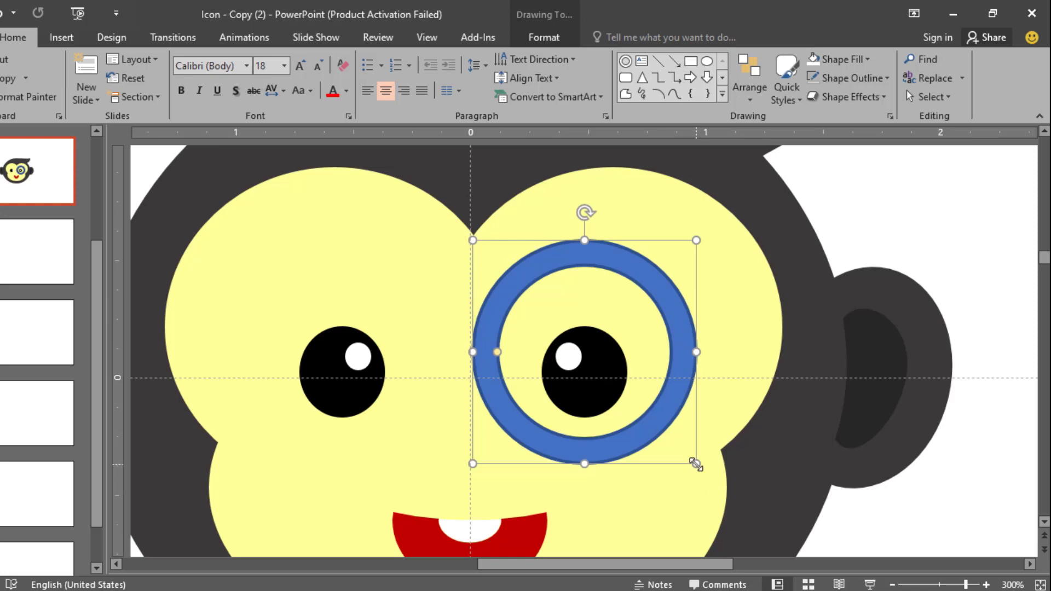
drag(696, 464, 594, 361)
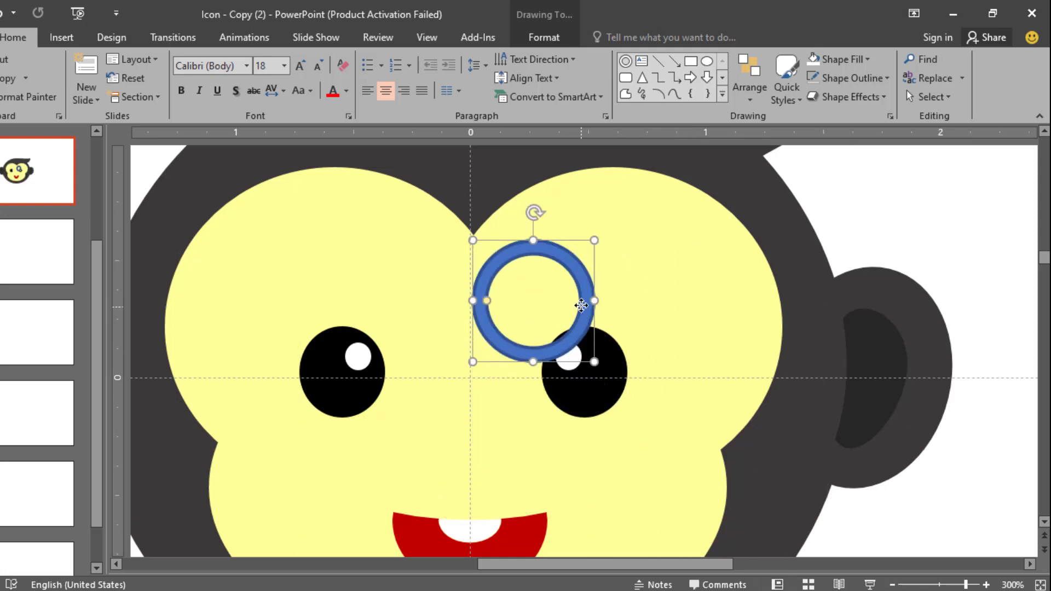
drag(582, 305, 621, 289)
drag(515, 354, 450, 418)
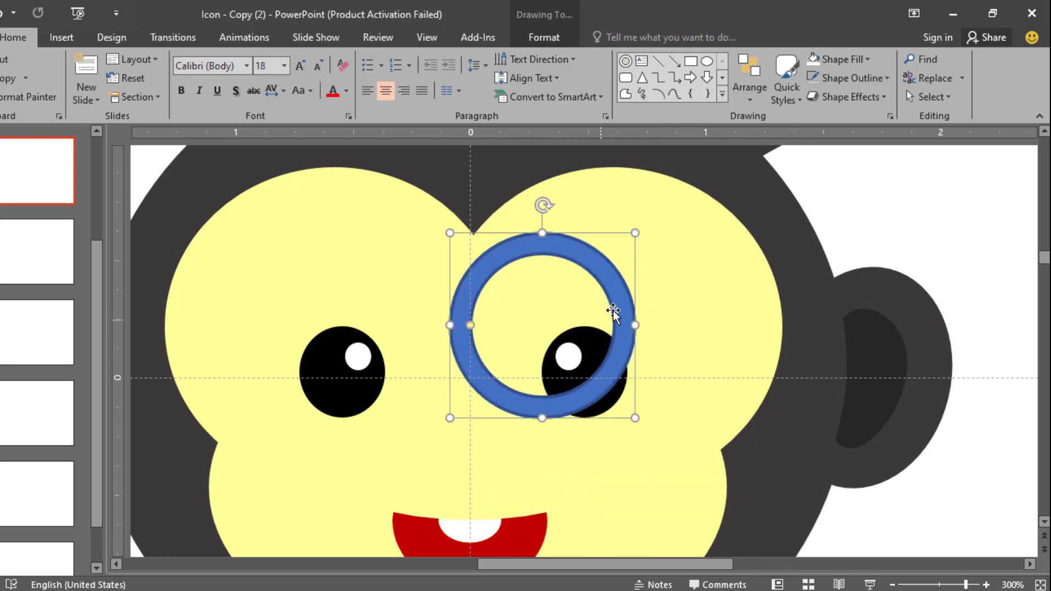
drag(625, 298, 664, 306)
drag(510, 334, 501, 334)
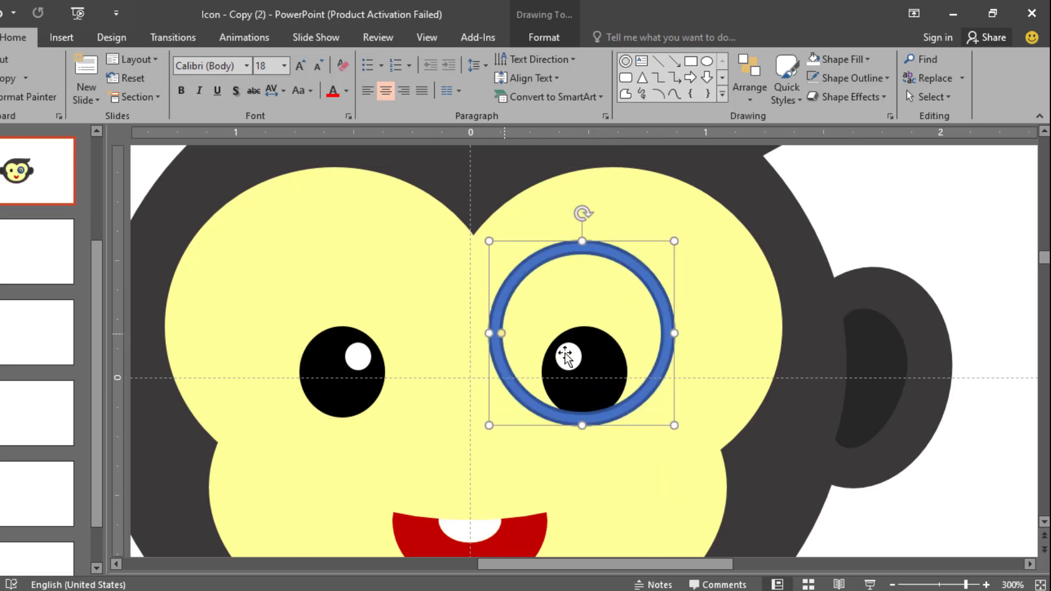
drag(671, 428, 664, 420)
drag(659, 311, 661, 313)
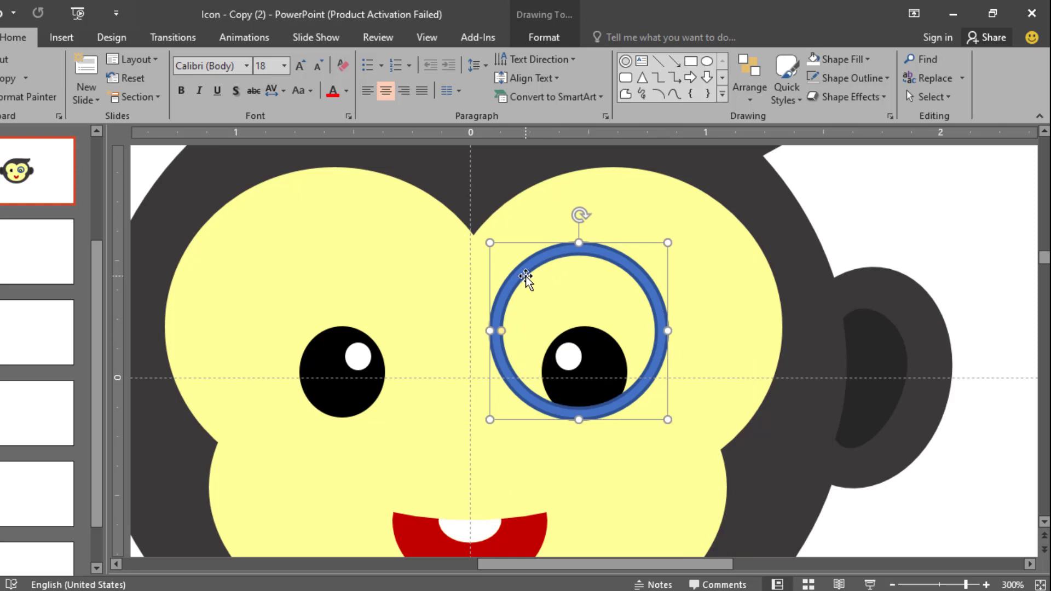
Remove the donut's outline and align the ring horizontally with the right-hand eye.
click(544, 37)
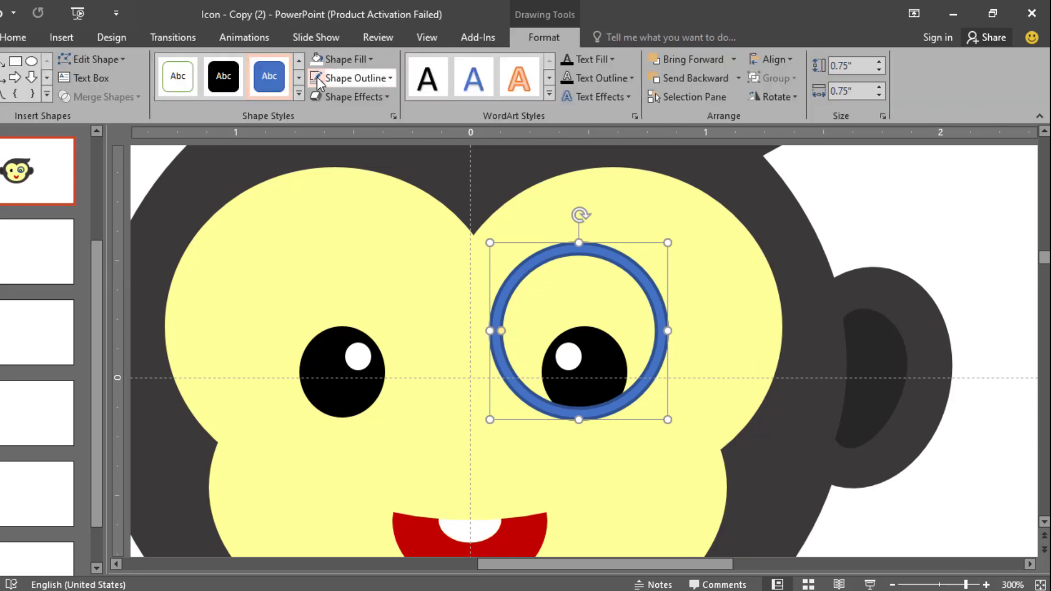
drag(644, 276, 650, 278)
click(885, 218)
scroll(885, 218, down, 8)
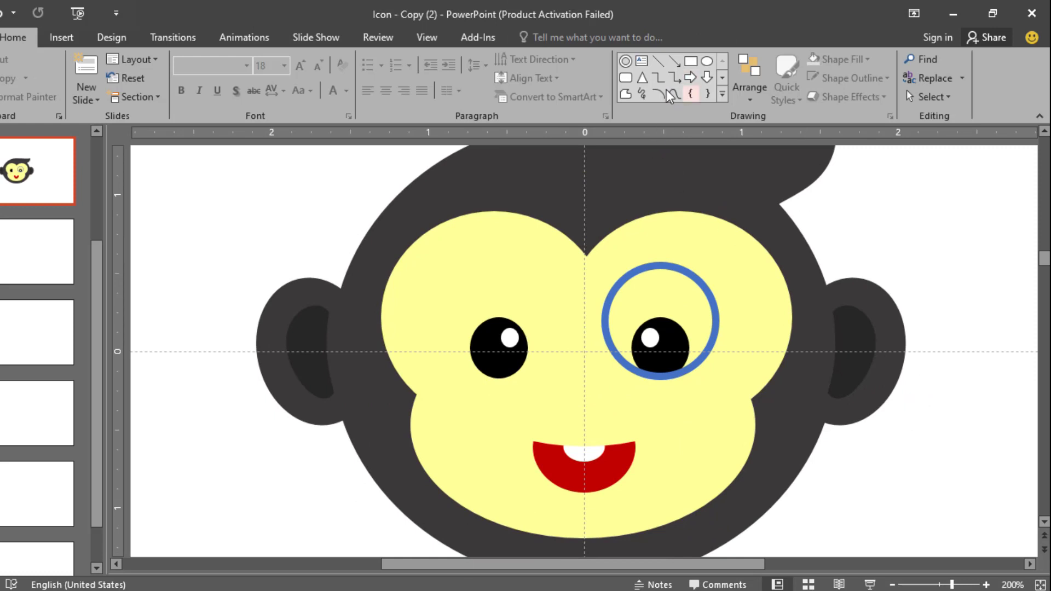
Draw a closed freeform polygon covering the sides and lower part of the blue ring, leaving its upper arc uncovered.
click(625, 94)
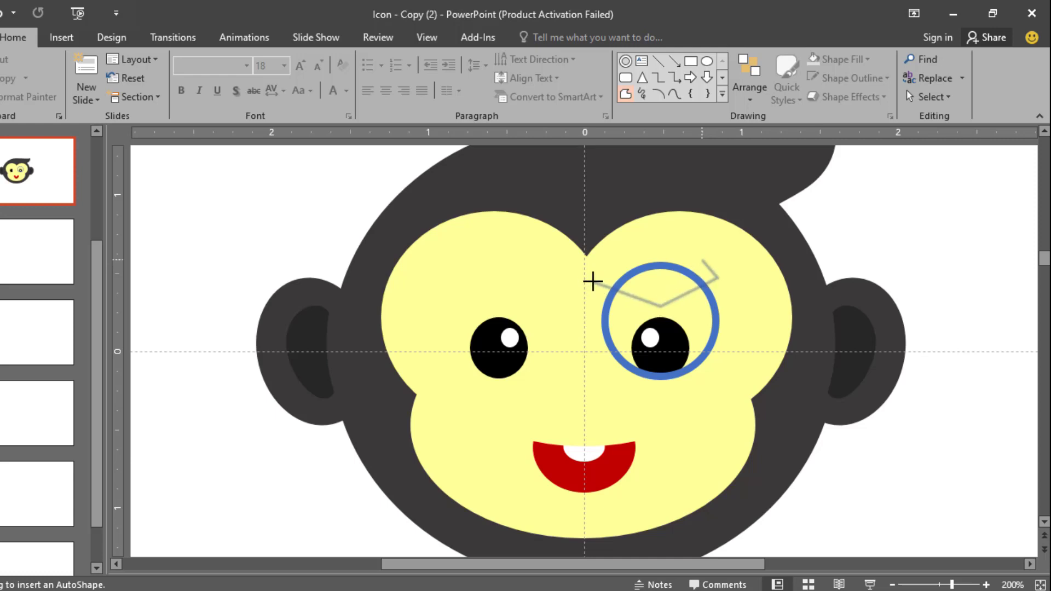
click(601, 386)
click(656, 411)
click(689, 405)
click(732, 373)
click(741, 296)
click(732, 263)
click(702, 260)
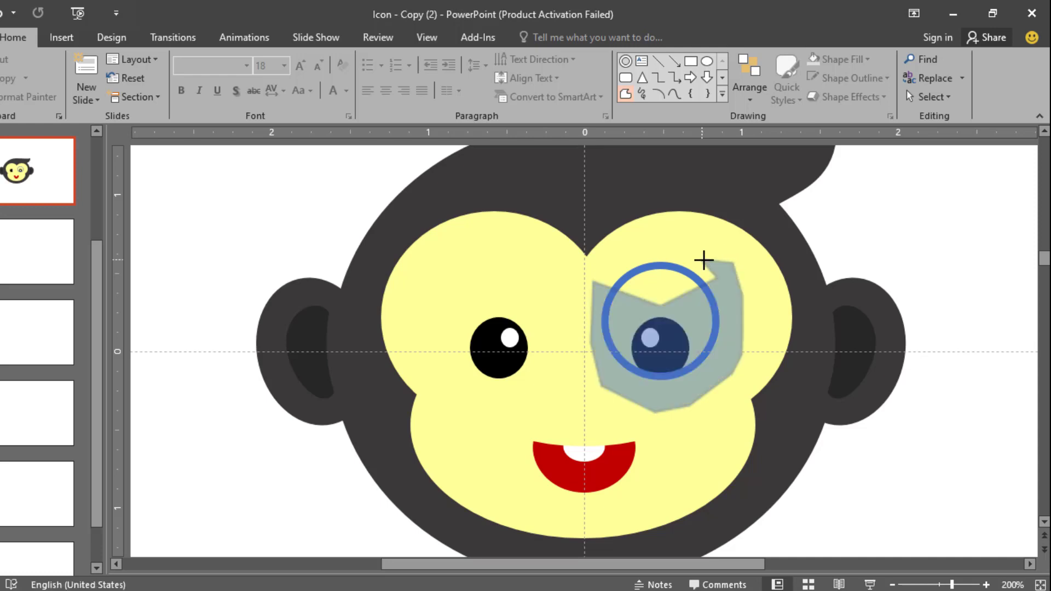
Fragment the freeform polygon and the blue ring into separate pieces.
shift+click(683, 270)
click(543, 37)
click(101, 96)
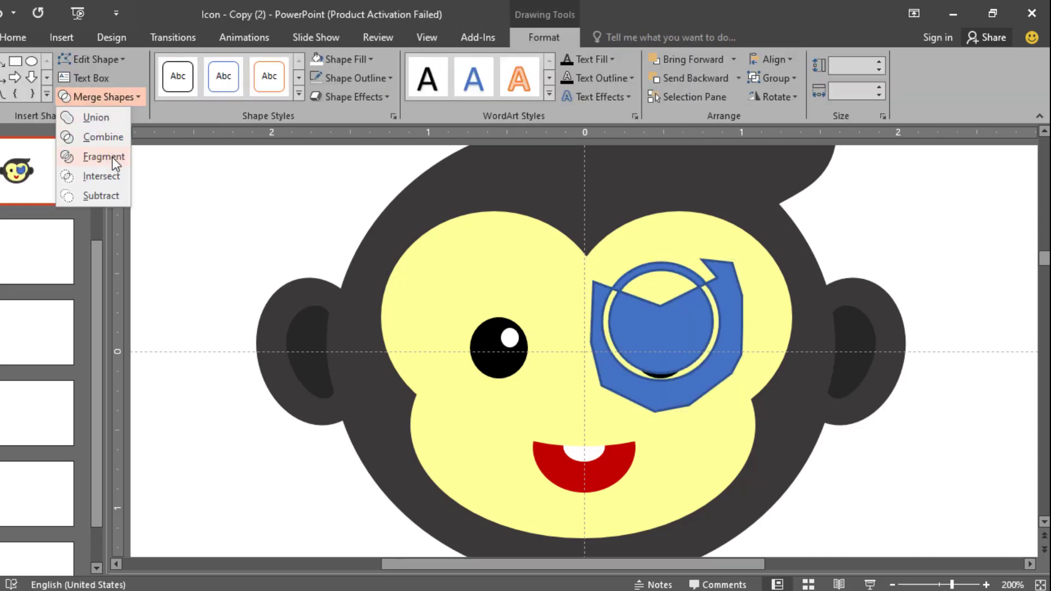
click(111, 156)
Delete the inner, outer and lower ring pieces so only the upper arc remains as an eyebrow.
click(626, 350)
key(Delete)
click(684, 389)
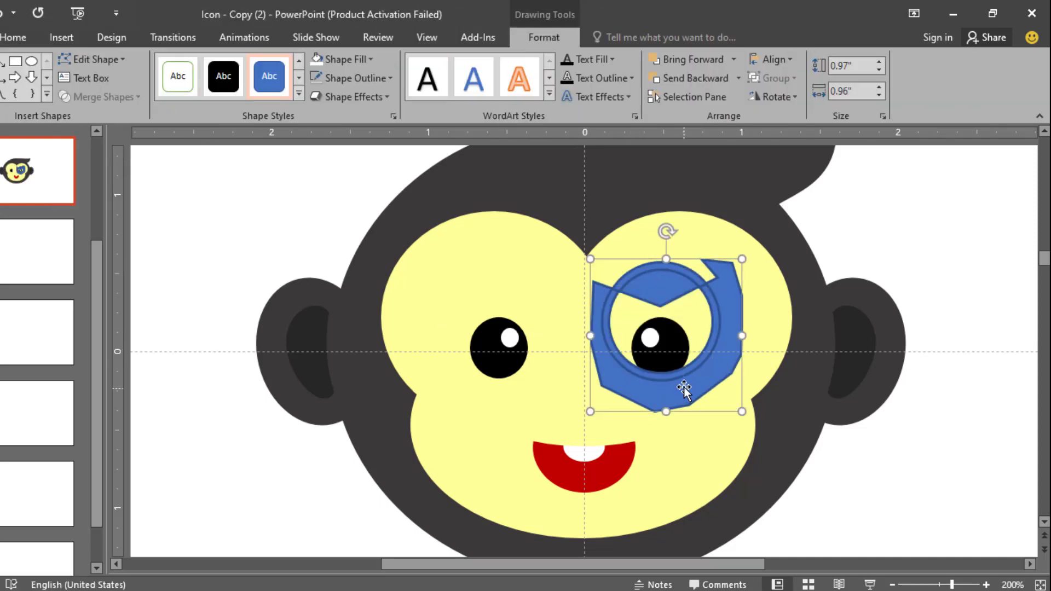
key(Delete)
click(681, 372)
key(Delete)
Shrink the eyebrow arc to about 0.11 by 0.37 inches and give it a black fill without an outline.
click(681, 277)
scroll(679, 281, up, 5)
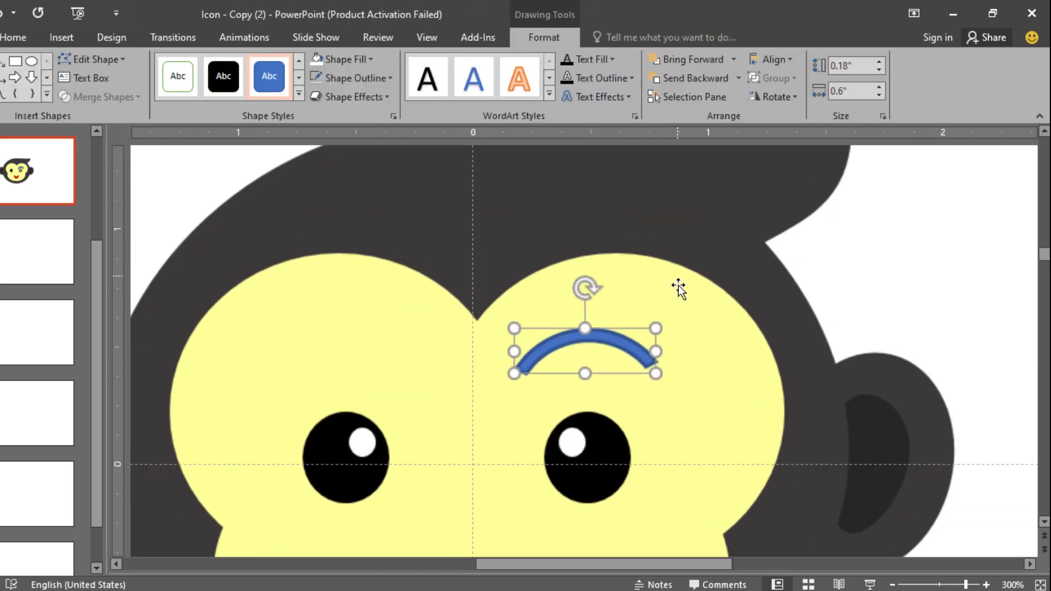
drag(654, 373, 607, 362)
scroll(607, 362, down, 5)
click(334, 59)
click(333, 90)
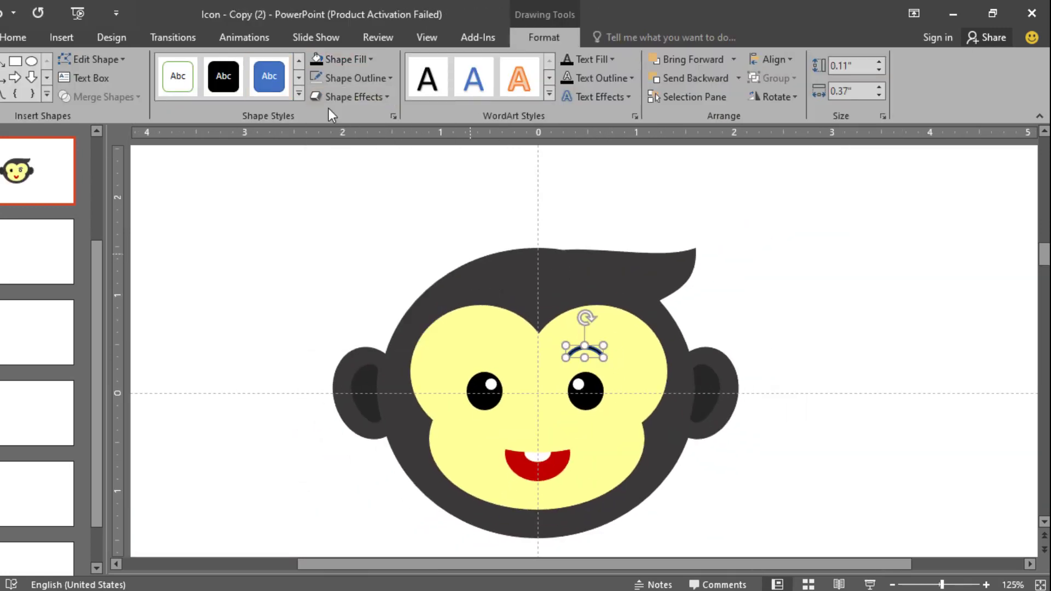
key(Escape)
Center the eyebrow above the right-hand eye, then duplicate it and place the copy above the left-hand eye.
scroll(510, 369, up, 3)
drag(659, 280, 660, 281)
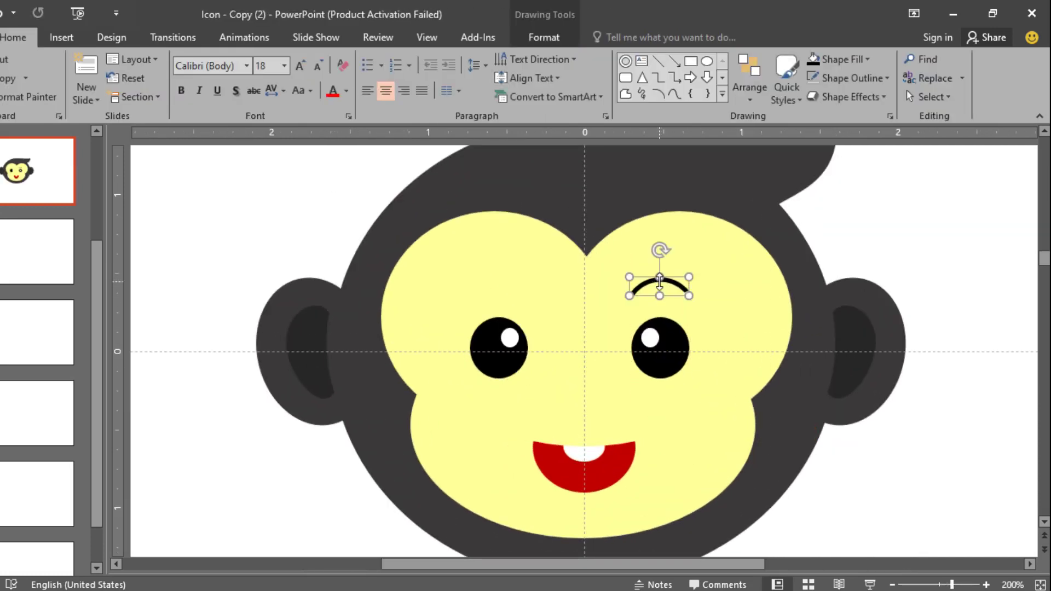
key(ctrl+d)
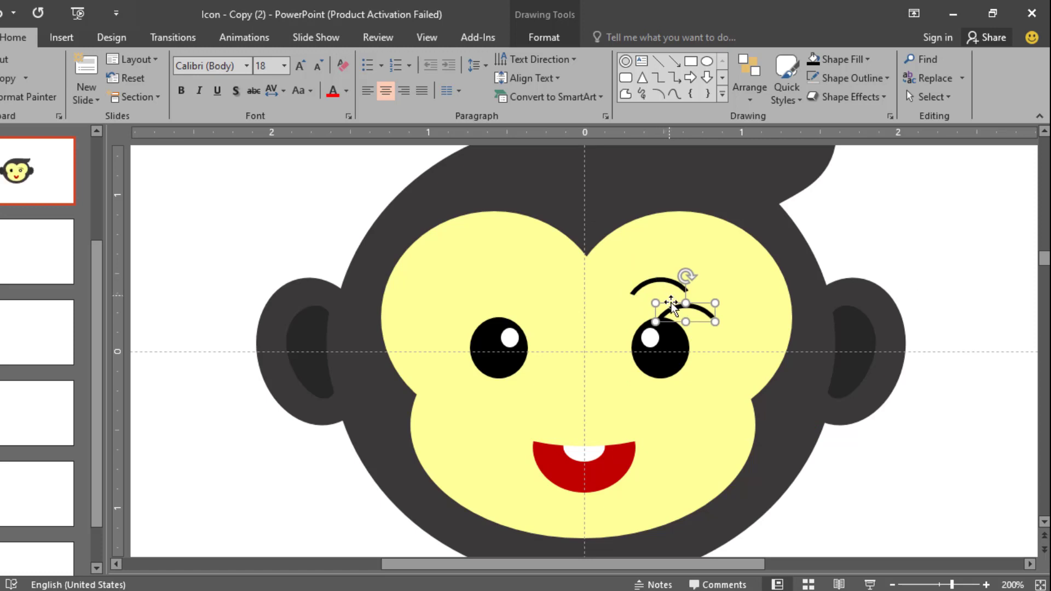
drag(668, 310, 482, 285)
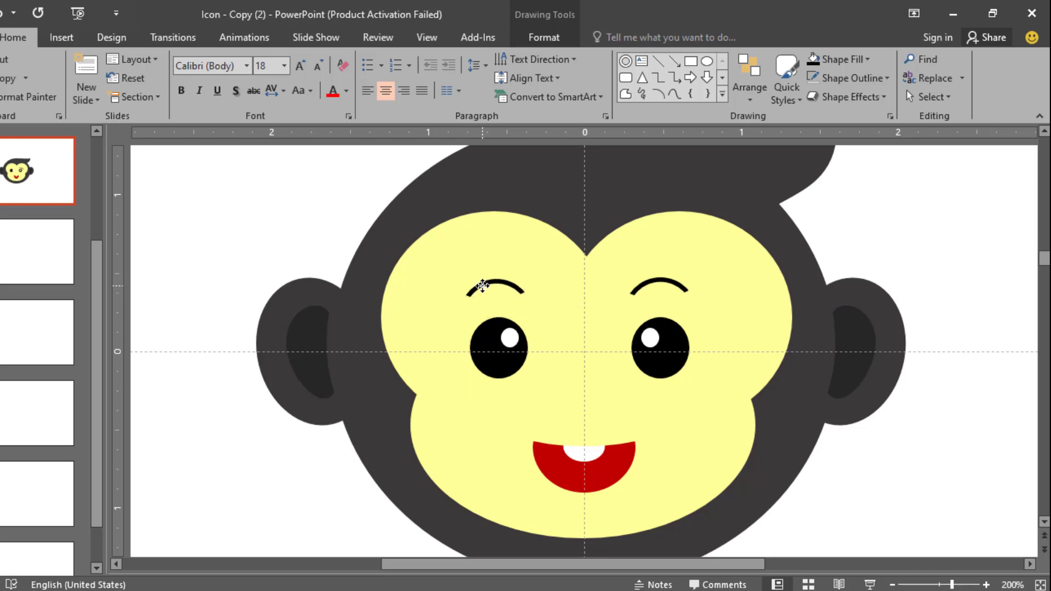
Group all parts of the monkey head and move the group up into the slide's upper half, centered horizontally.
ctrl+scroll(741, 375, down, 10)
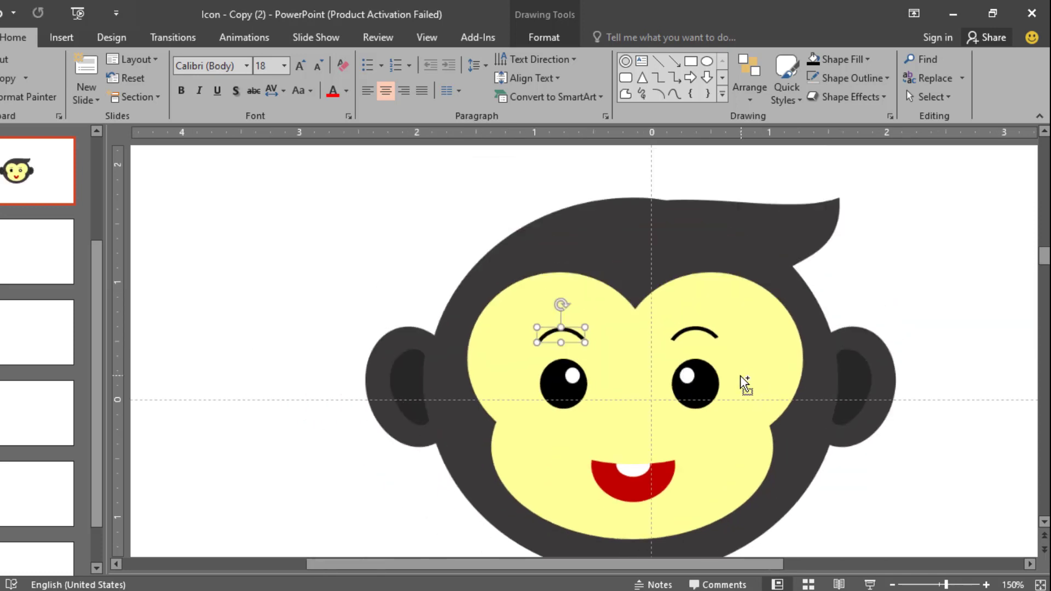
scroll(748, 334, down, 2)
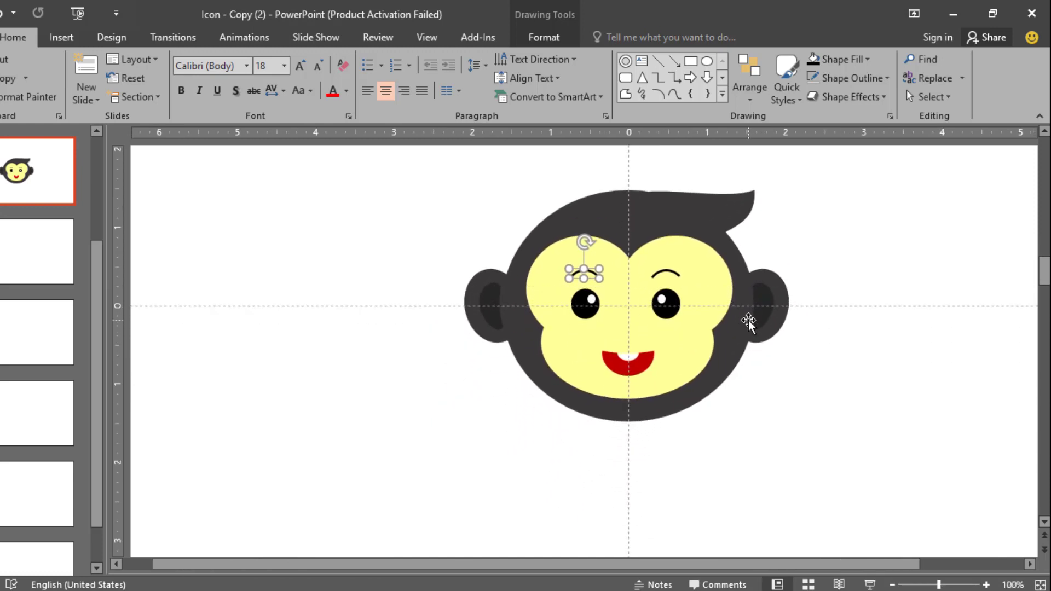
ctrl+scroll(748, 320, down, 2)
click(745, 461)
drag(376, 244, 875, 518)
key(ctrl+g)
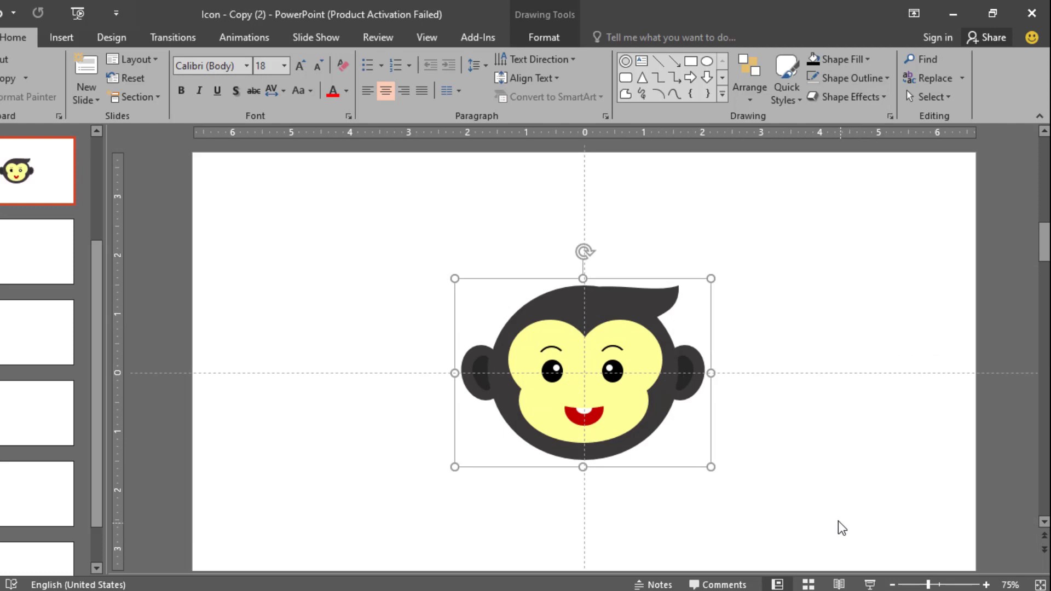
ctrl+scroll(821, 515, down, 1)
drag(625, 415, 630, 349)
scroll(639, 377, up, 1)
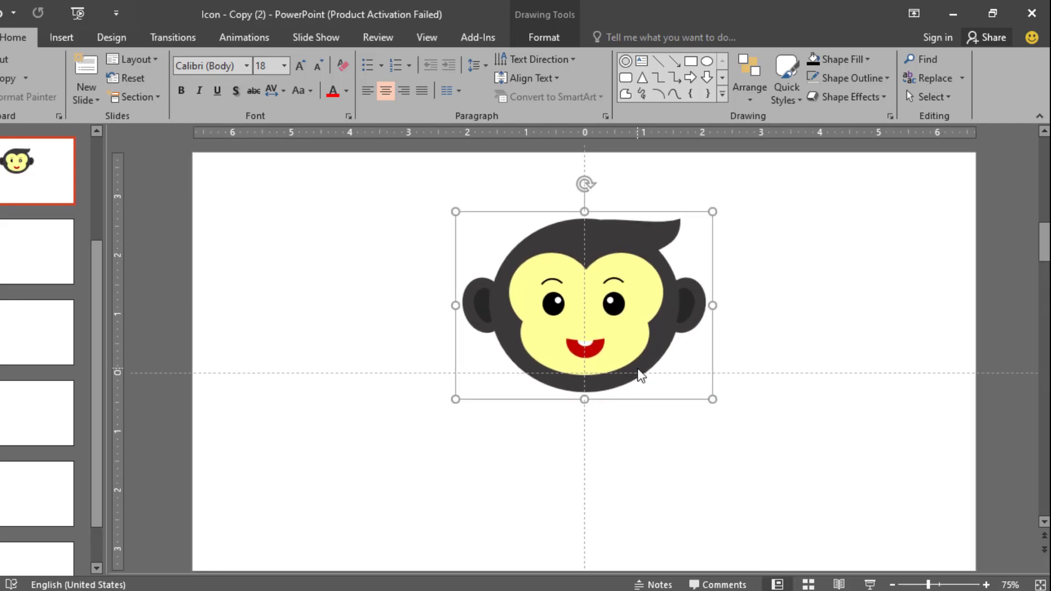
click(796, 242)
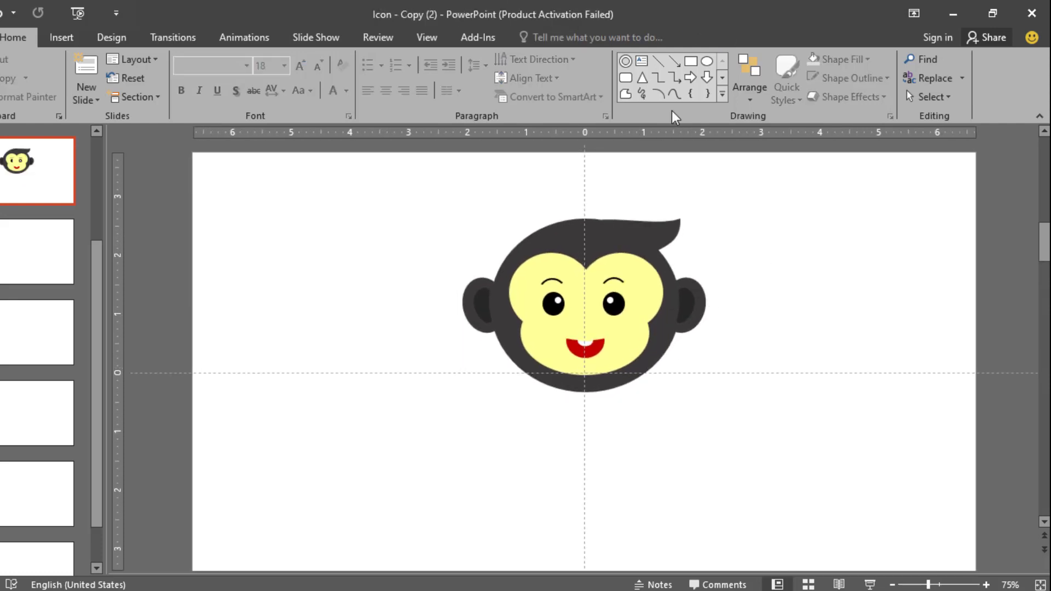
Draw a large oval body, center it directly below the head, and adjust its height and width.
click(706, 63)
drag(456, 340, 655, 502)
drag(617, 423, 642, 447)
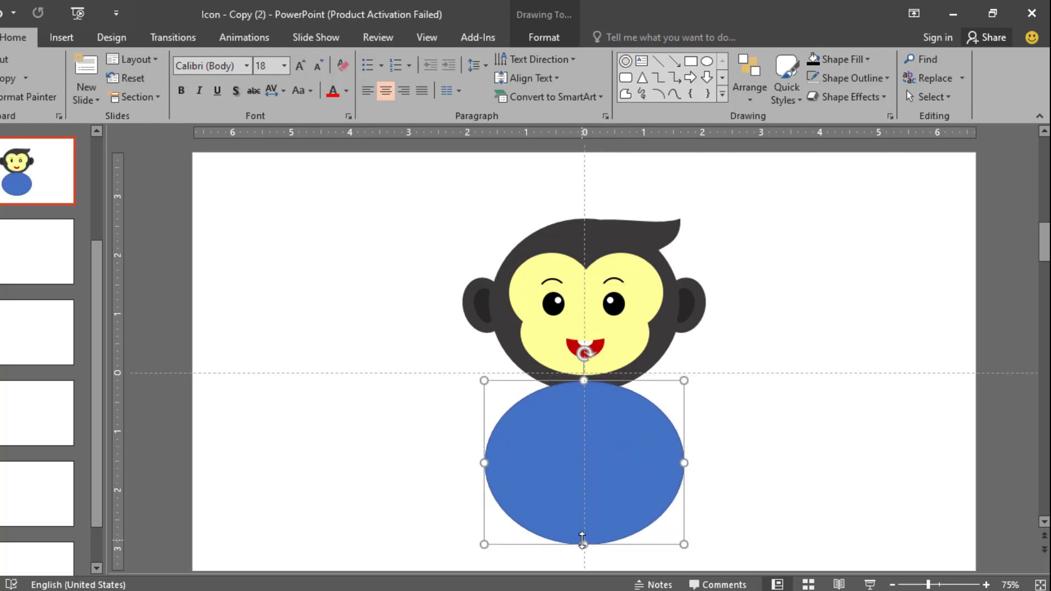
mouse_move(582, 541)
mouse_down()
mouse_move(584, 564)
mouse_move(581, 536)
mouse_up()
mouse_move(684, 444)
mouse_down()
mouse_move(695, 441)
mouse_move(669, 439)
mouse_up()
Draw a wide rectangle covering the lower half of the blue body oval and extending past both sides.
click(765, 332)
click(691, 61)
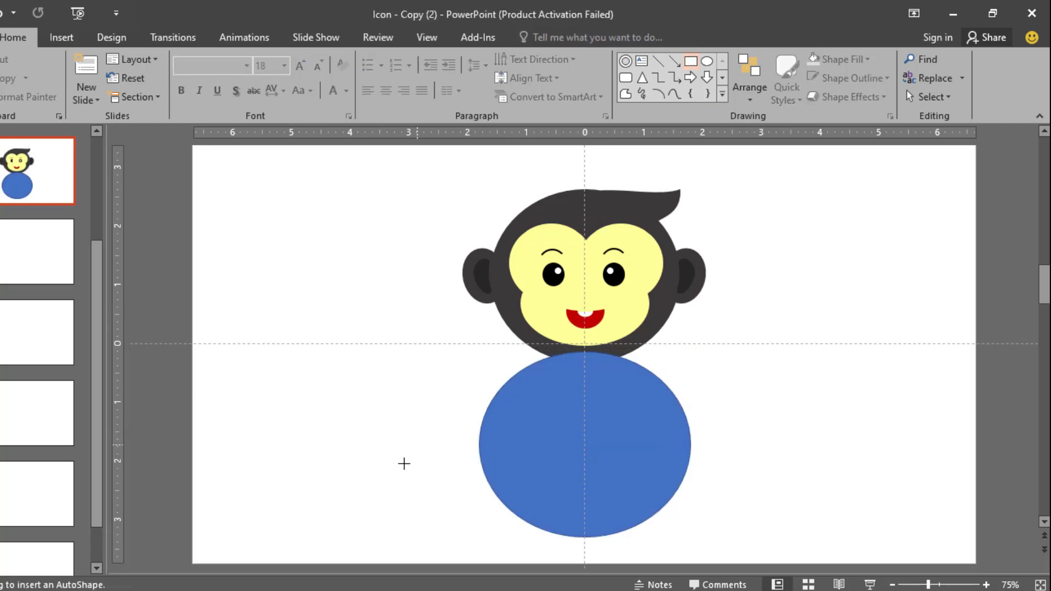
drag(405, 444, 832, 554)
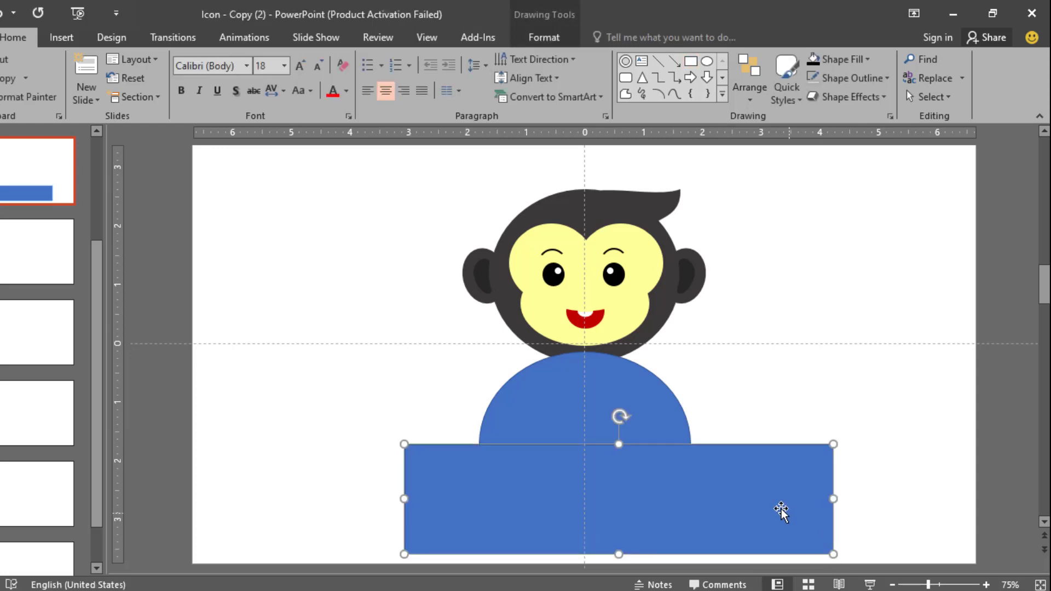
Shift the rectangle up over the lower part of the body oval and subtract it, leaving a scaled-down, flat-bottomed body.
drag(781, 510, 742, 488)
click(659, 393)
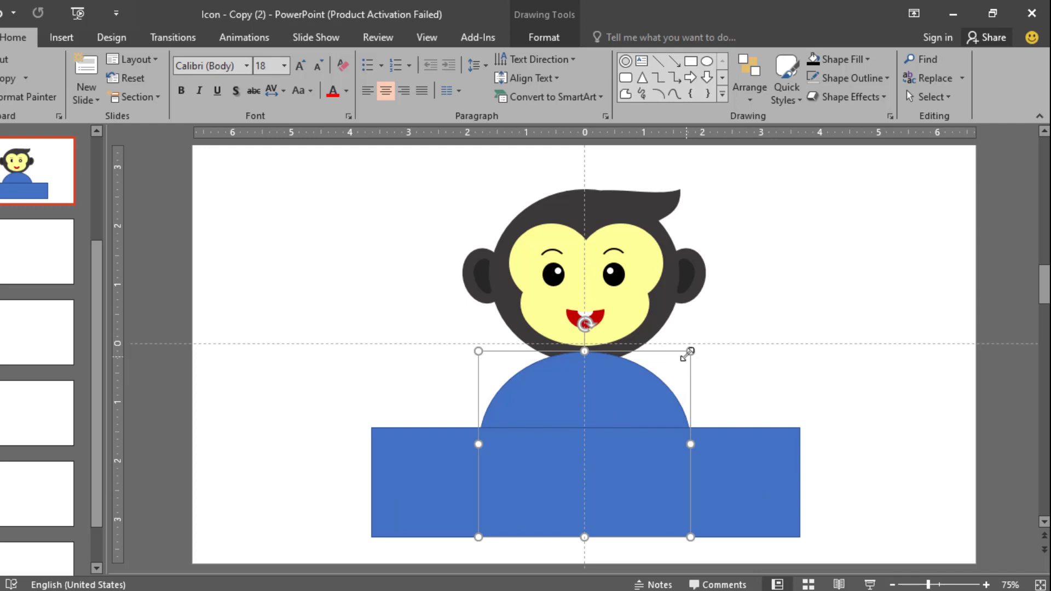
drag(689, 352, 629, 392)
key(Escape)
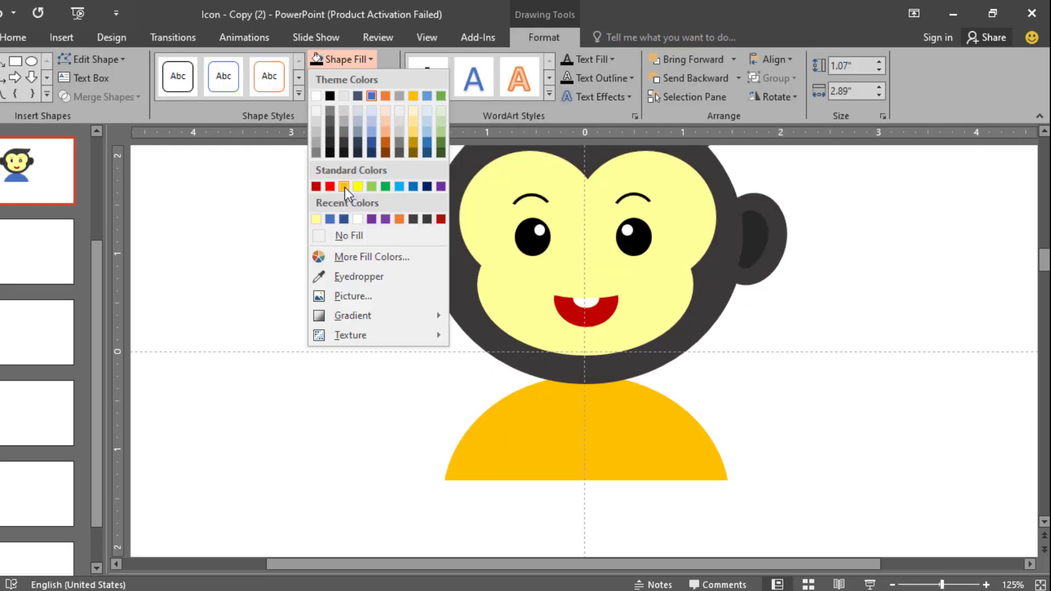
Fill the body with the standard orange and nudge it into centered alignment beneath the head.
click(345, 187)
click(798, 438)
click(674, 430)
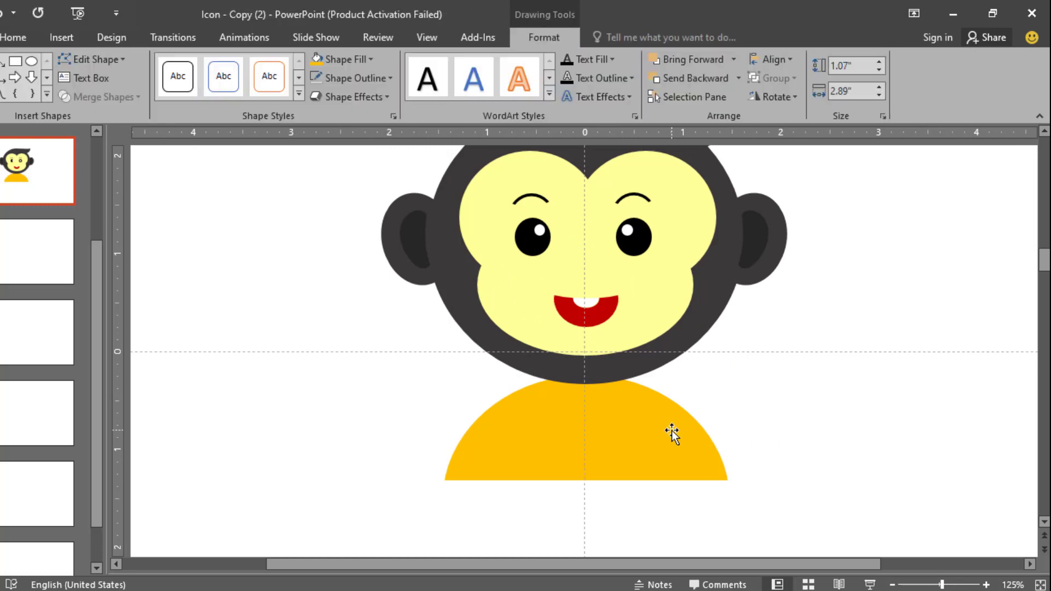
click(671, 432)
click(643, 363)
click(645, 434)
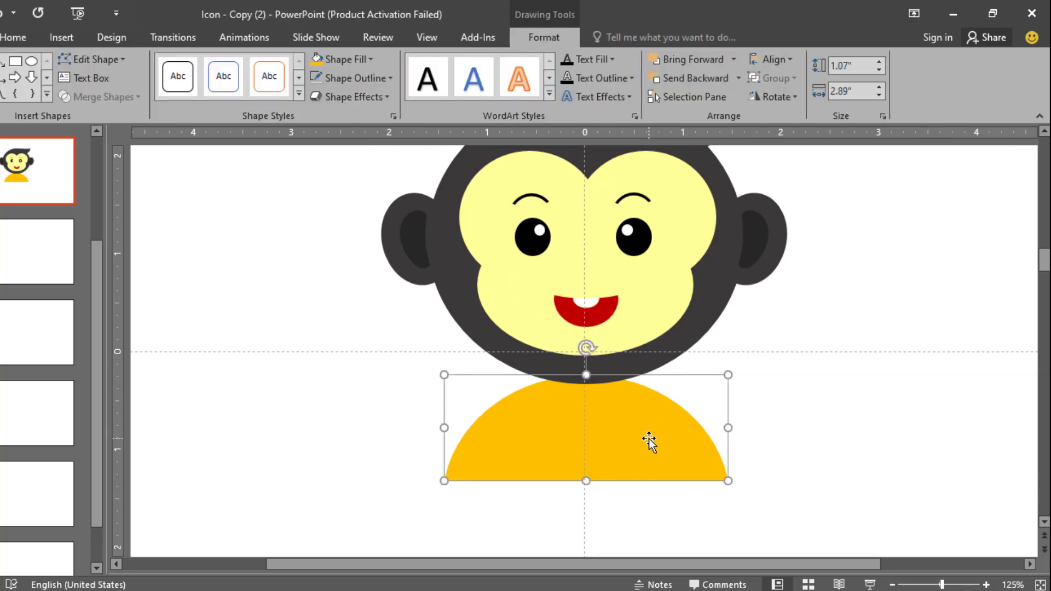
key(Escape)
click(648, 439)
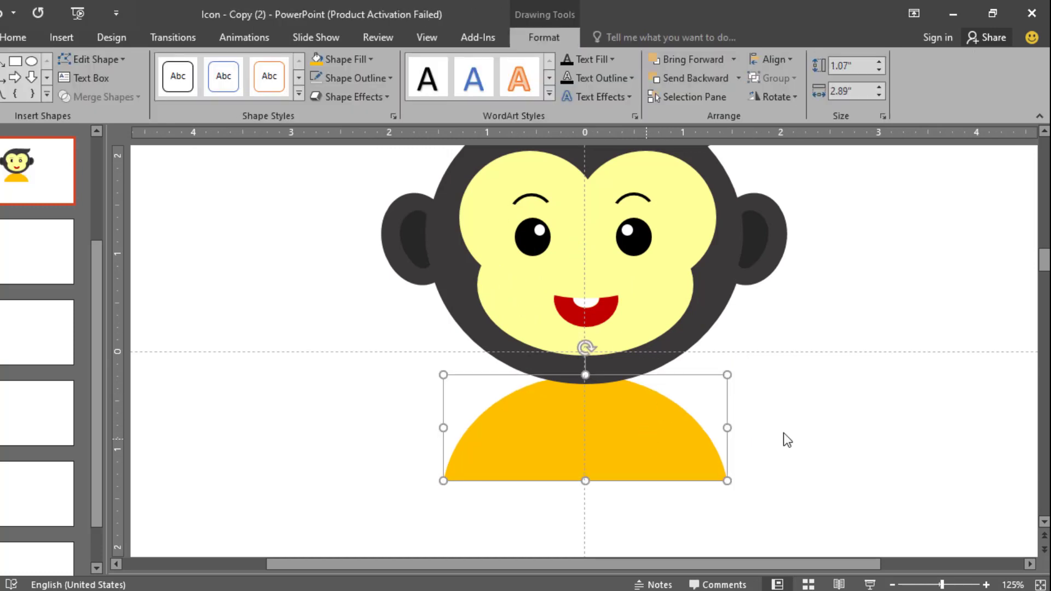
click(884, 401)
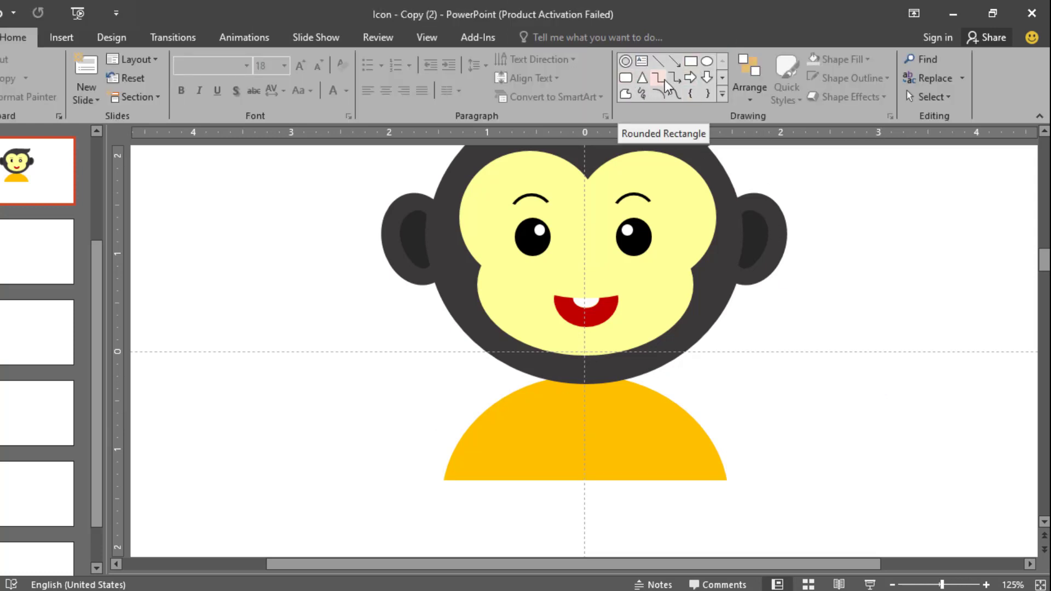
Draw a small oval where the head meets the body, layered behind the head but in front of the orange body.
click(707, 60)
drag(734, 403, 584, 387)
scroll(584, 386, up, 5)
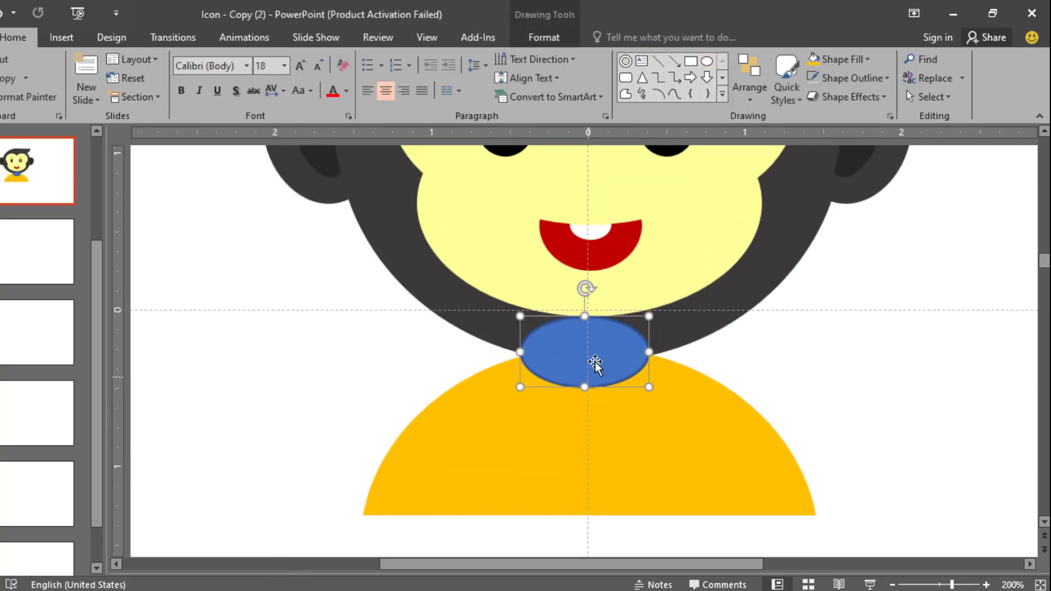
click(749, 91)
click(767, 157)
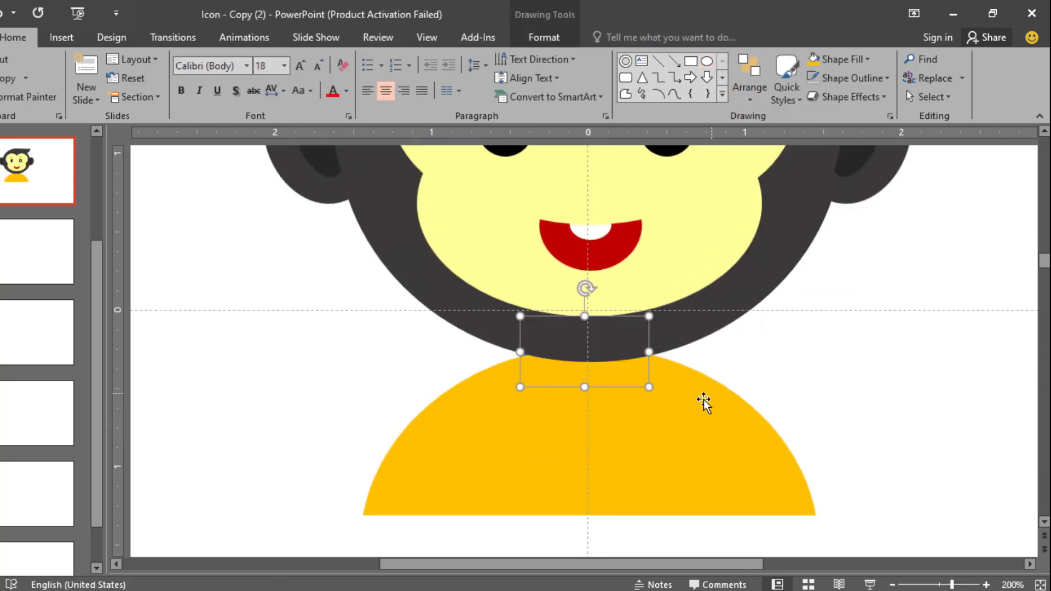
click(704, 403)
click(750, 103)
click(764, 152)
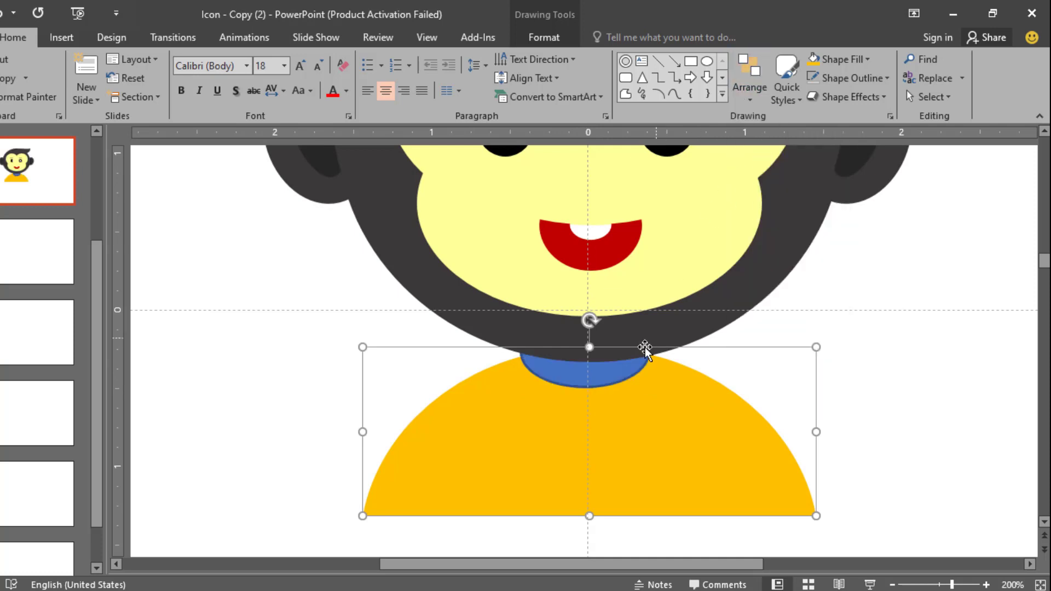
Narrow the neck oval to 0.59 inch, center it under the chin, and give it a near-black fill and dark outline.
mouse_move(619, 366)
mouse_down()
mouse_move(621, 378)
mouse_move(629, 356)
mouse_move(610, 356)
mouse_up()
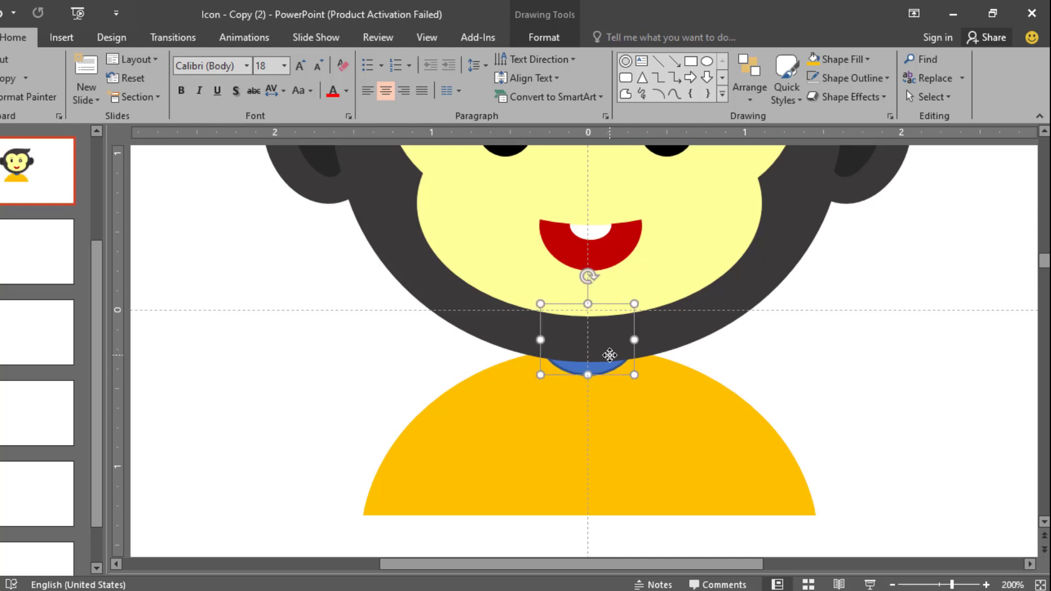
click(539, 34)
click(371, 59)
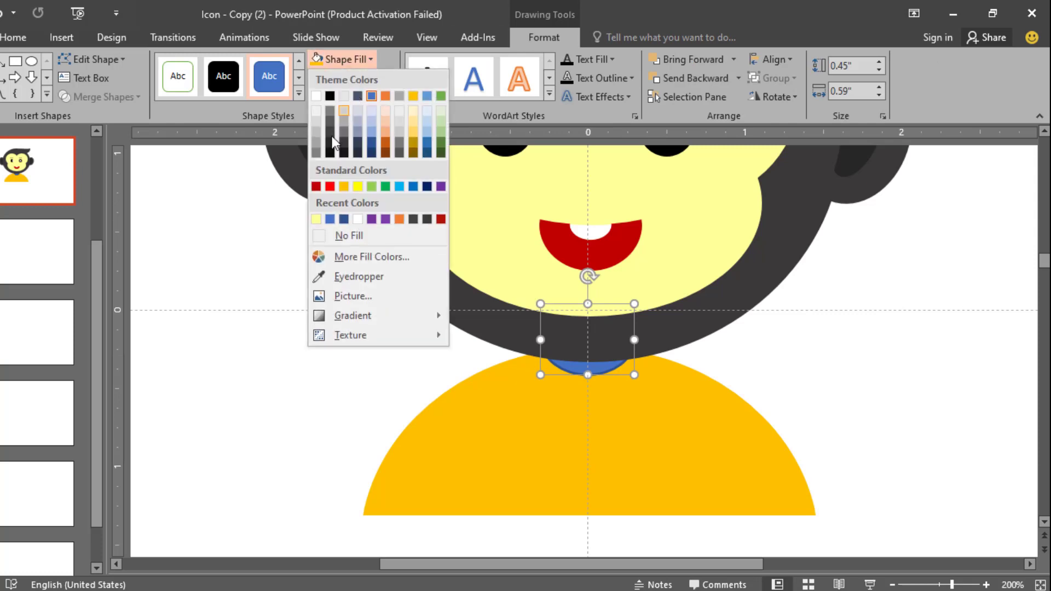
click(331, 154)
click(390, 77)
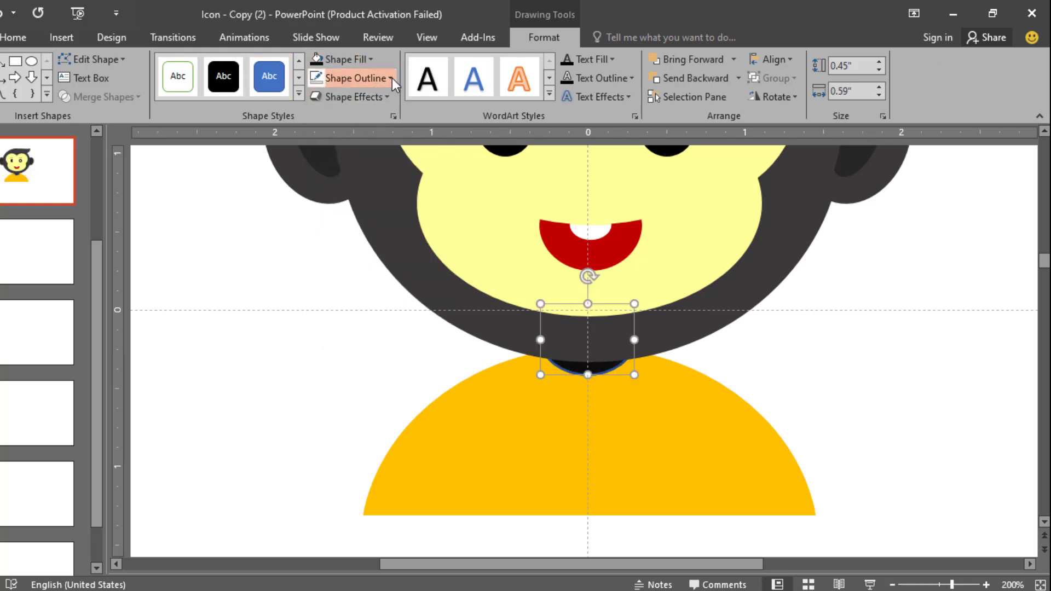
click(329, 123)
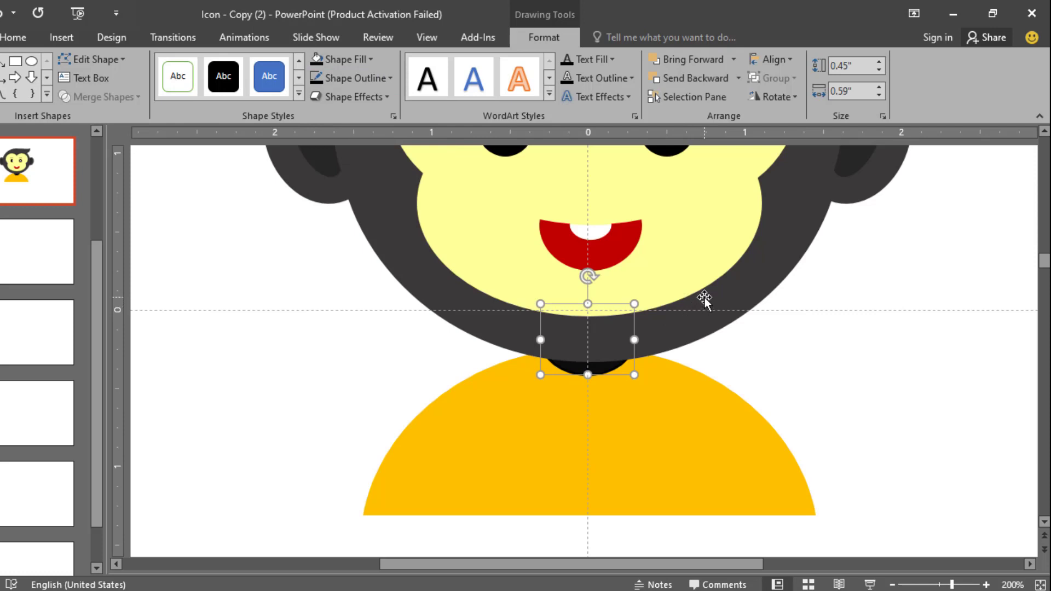
click(781, 358)
Group the head, neck and body into one object and move the group down toward the slide's center.
scroll(780, 357, down, 10)
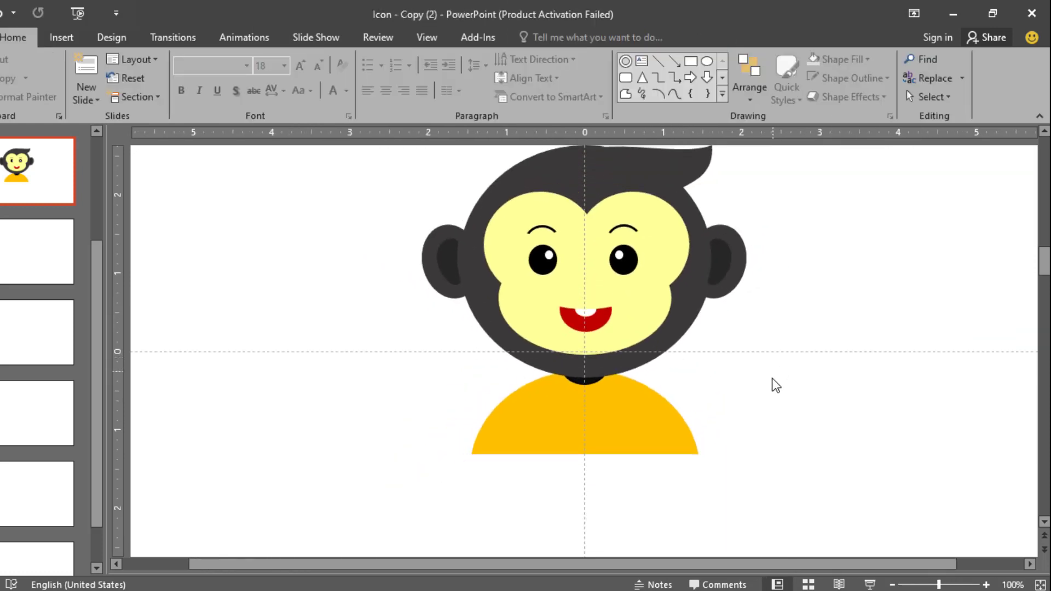
drag(770, 484, 401, 169)
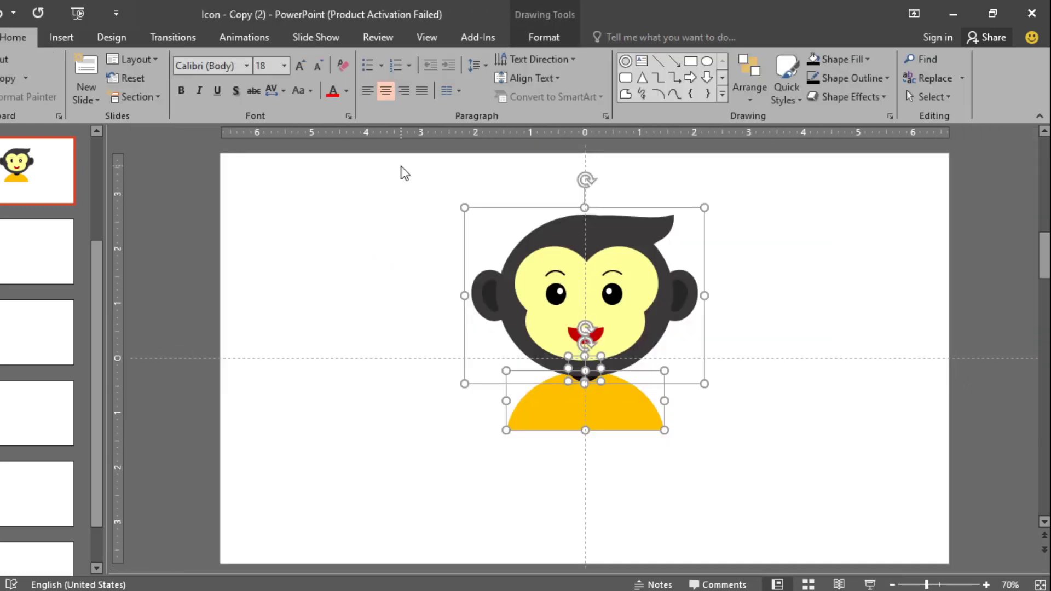
key(ctrl+g)
mouse_move(610, 250)
mouse_down()
mouse_move(598, 261)
mouse_move(610, 267)
mouse_up()
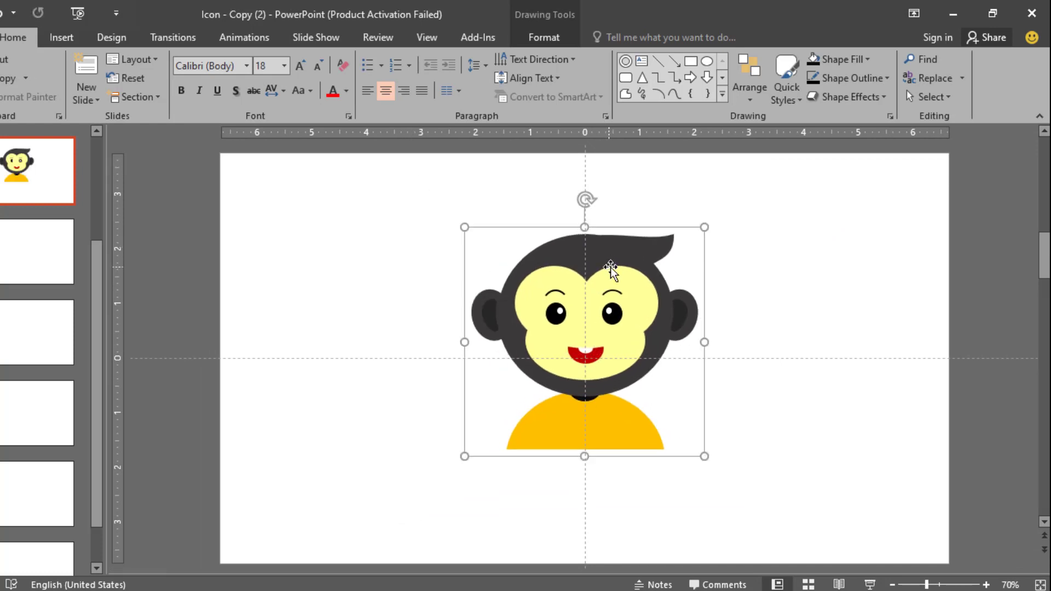
Apply the Fly In animation to the grouped monkey.
scroll(643, 270, up, 1)
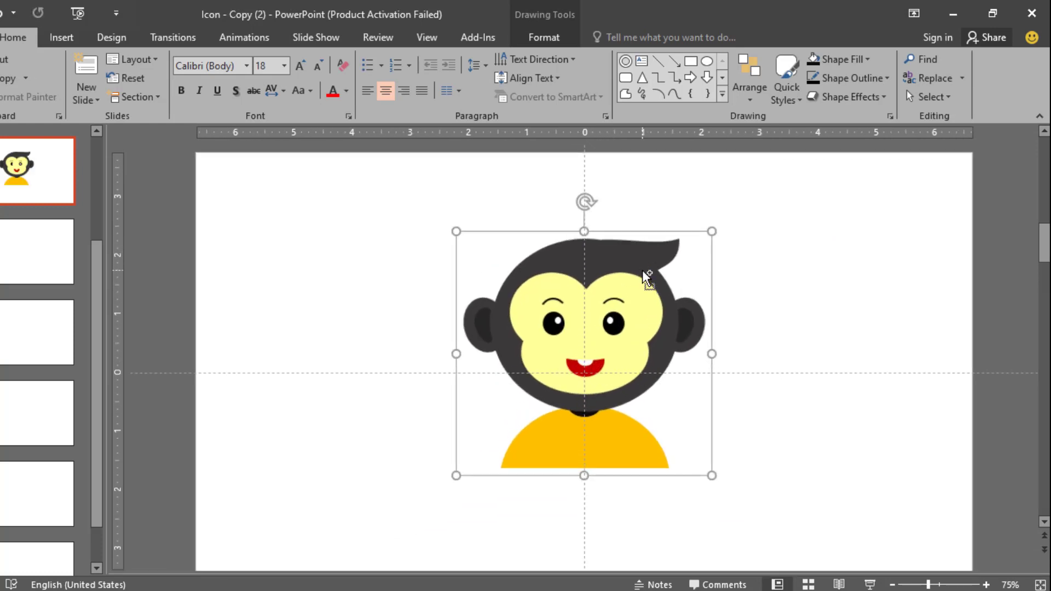
click(234, 37)
click(222, 74)
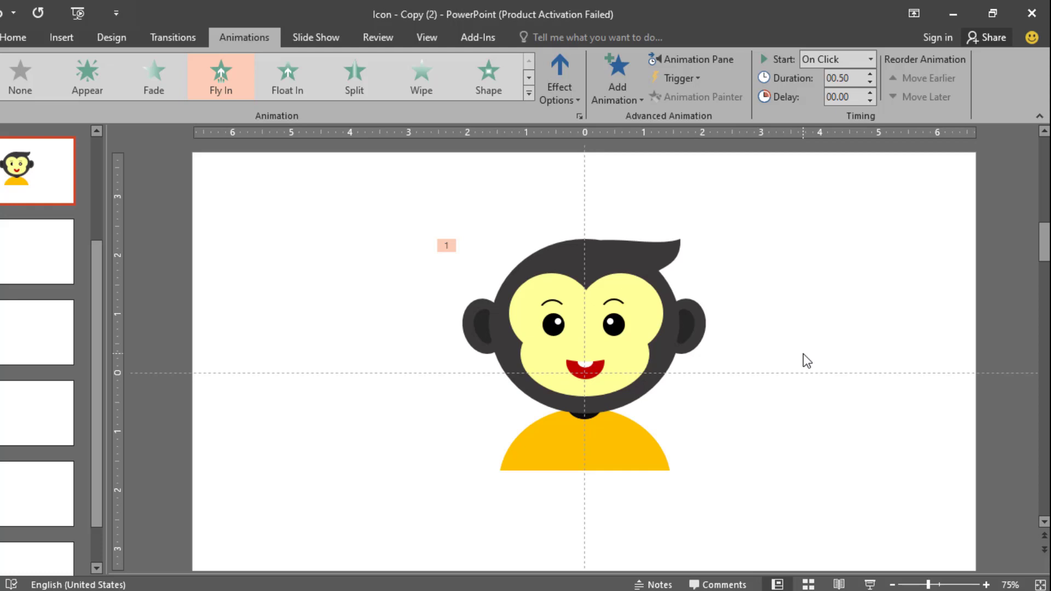
click(860, 269)
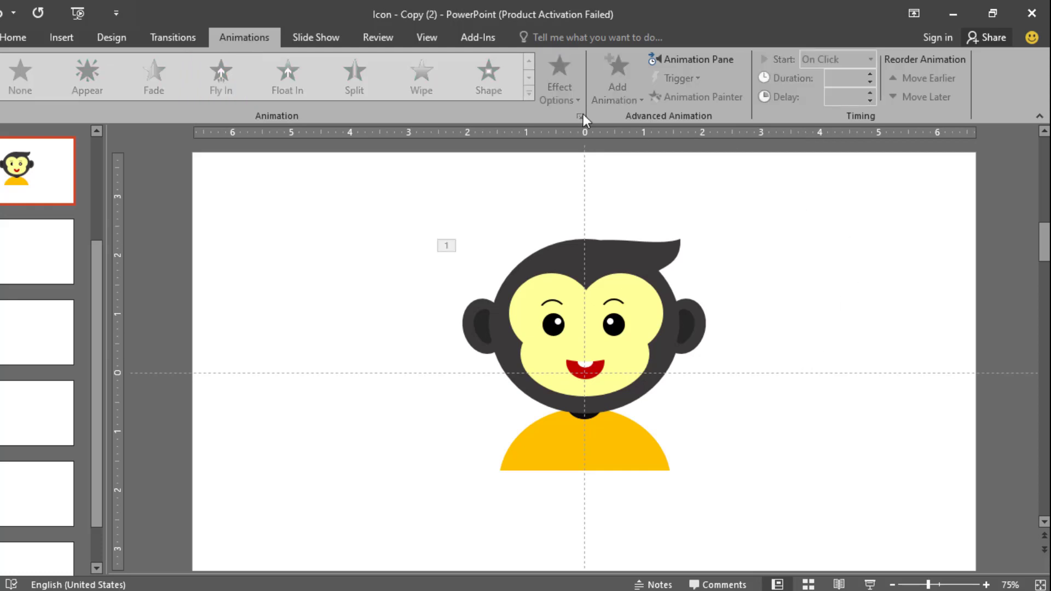
Add a text box reading "Mr. CheckMath" just below the orange body, with the font size at 32.
click(13, 37)
click(642, 61)
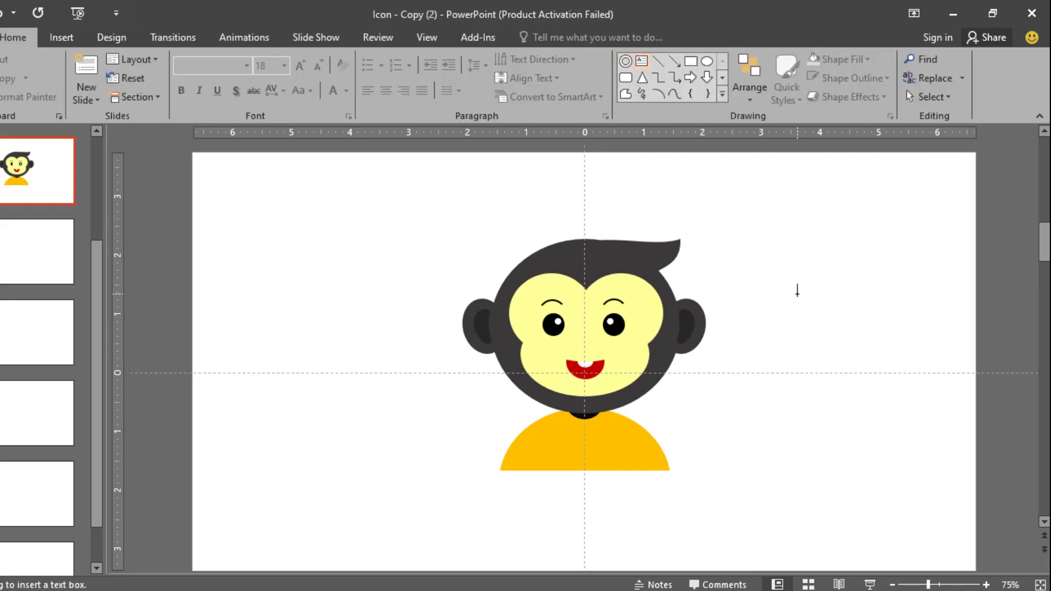
click(798, 290)
key(alt+shift)
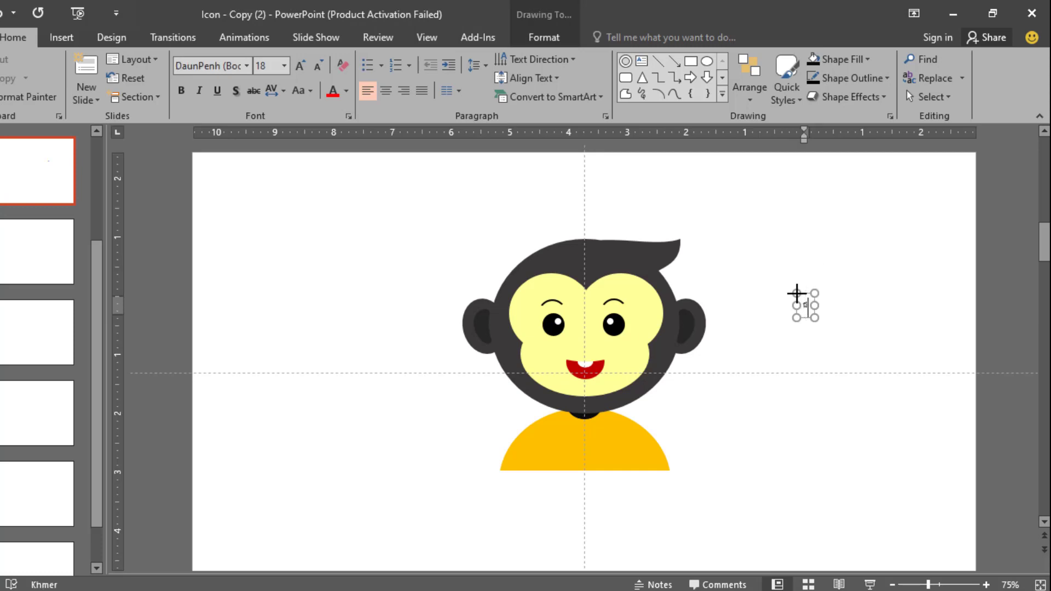
key(alt+shift)
text(Ch)
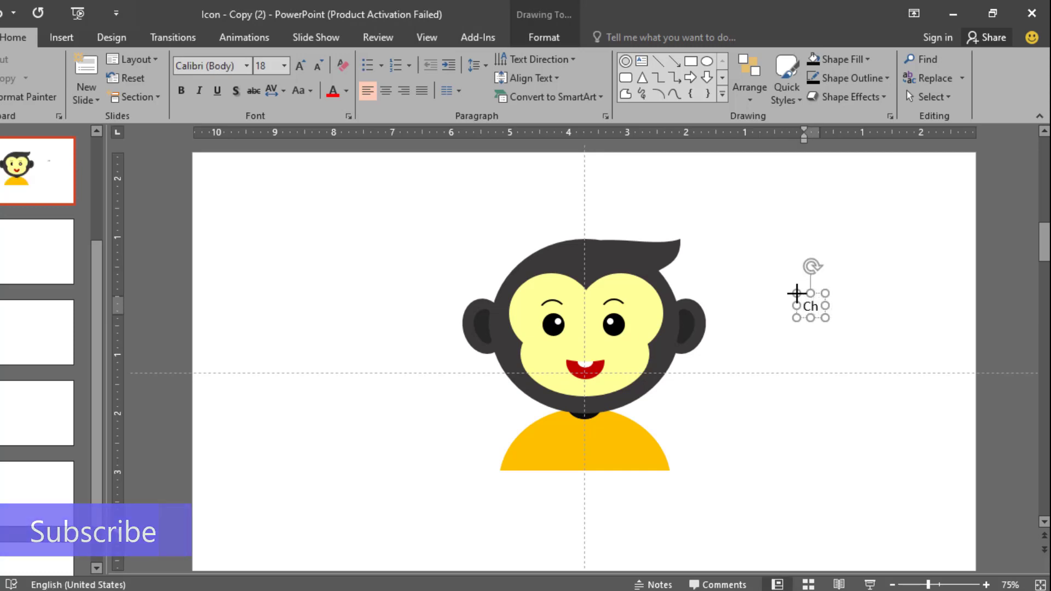
text(eck)
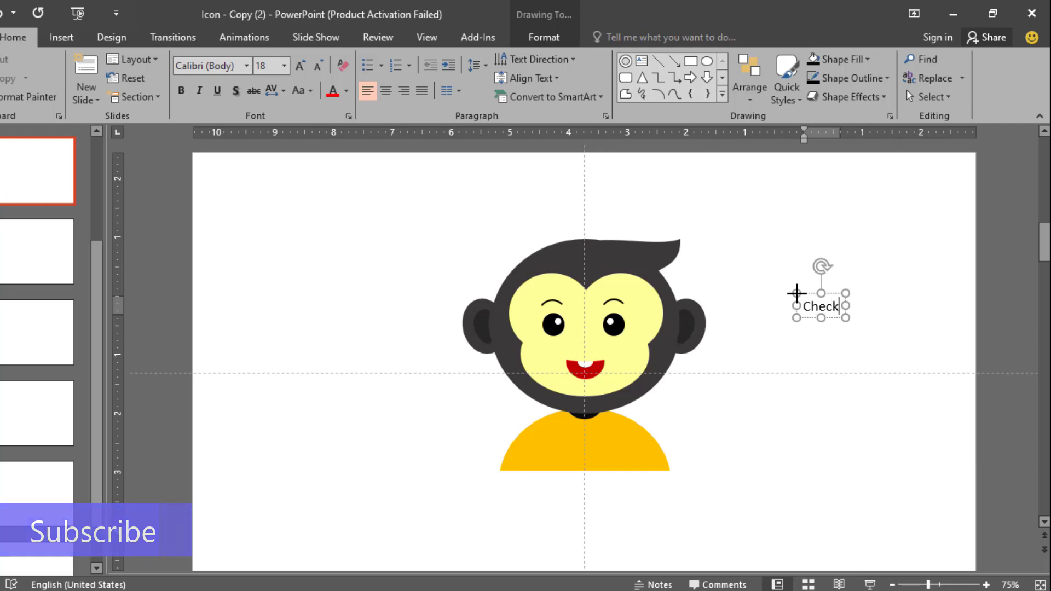
text(M)
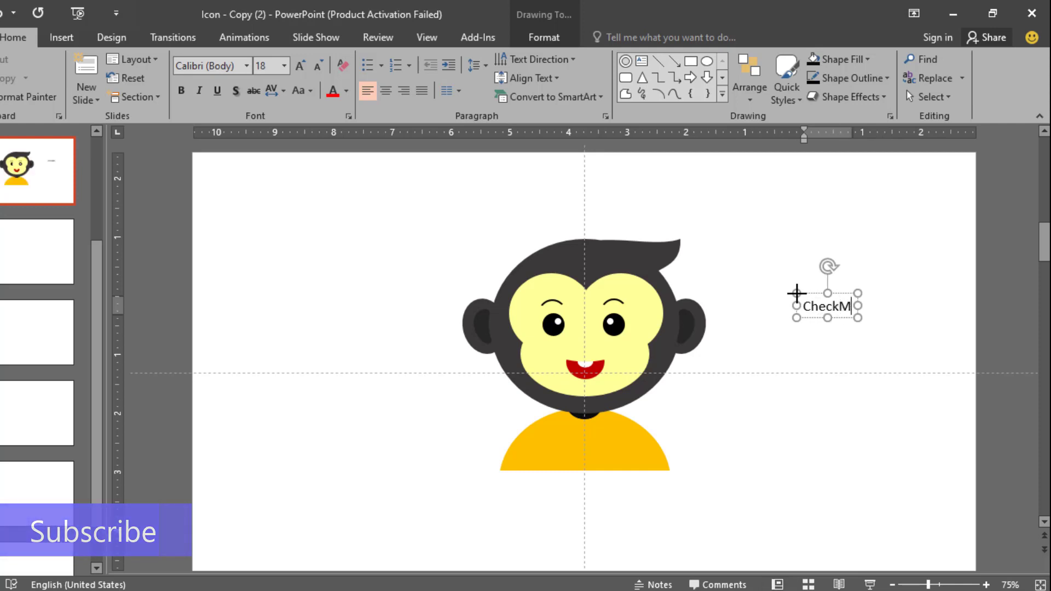
text(ath)
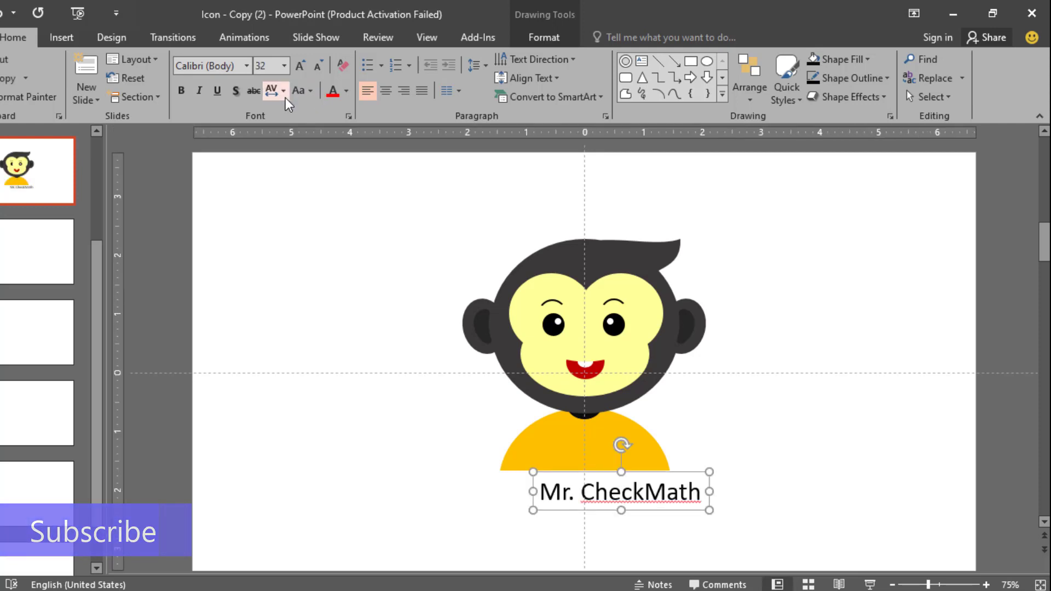
Set the caption's character spacing to Loose and move the text box left beneath the body.
click(282, 92)
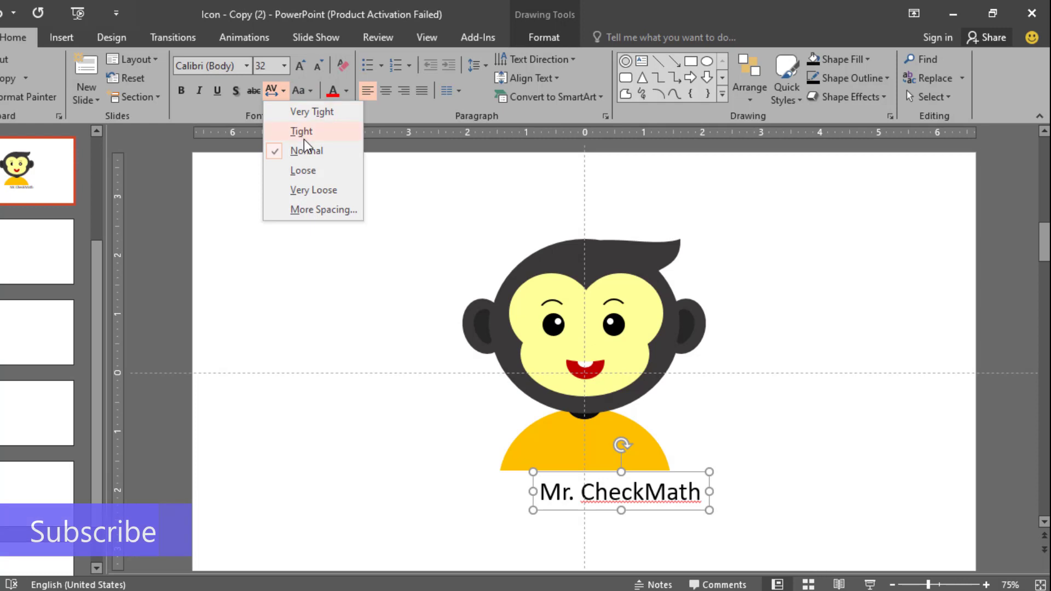
click(327, 189)
drag(692, 475, 628, 475)
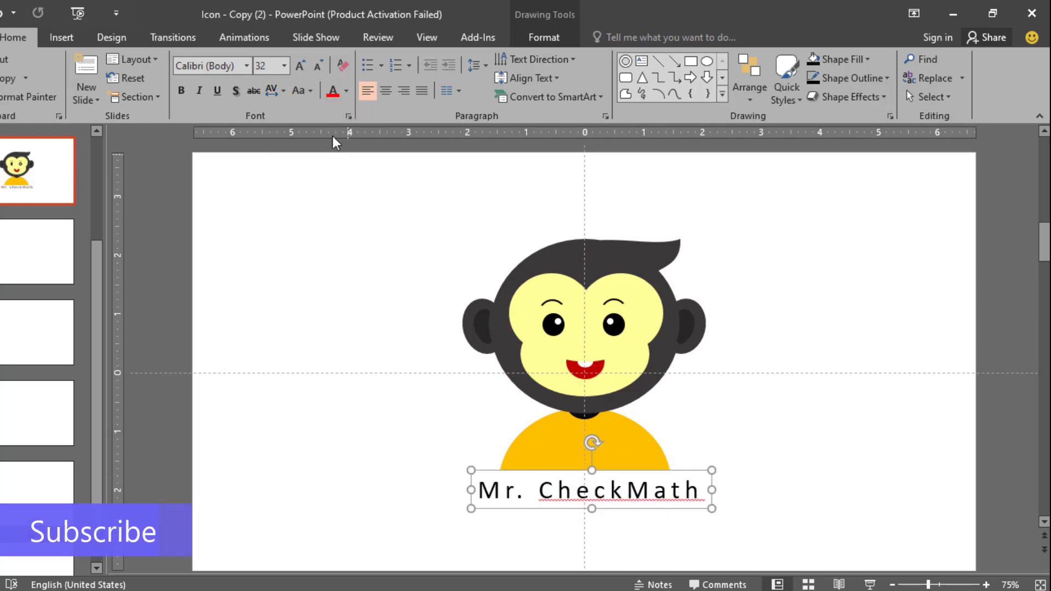
click(280, 91)
click(299, 172)
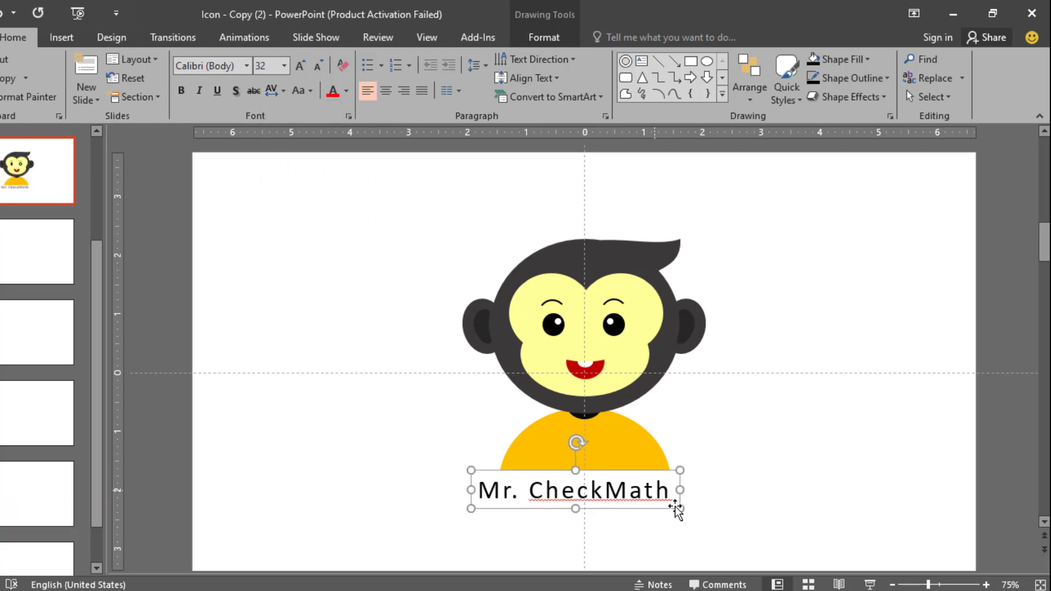
Correct the word "CheckMath" in the caption to the suggested spelling "Check Math".
click(610, 489)
right_click(610, 489)
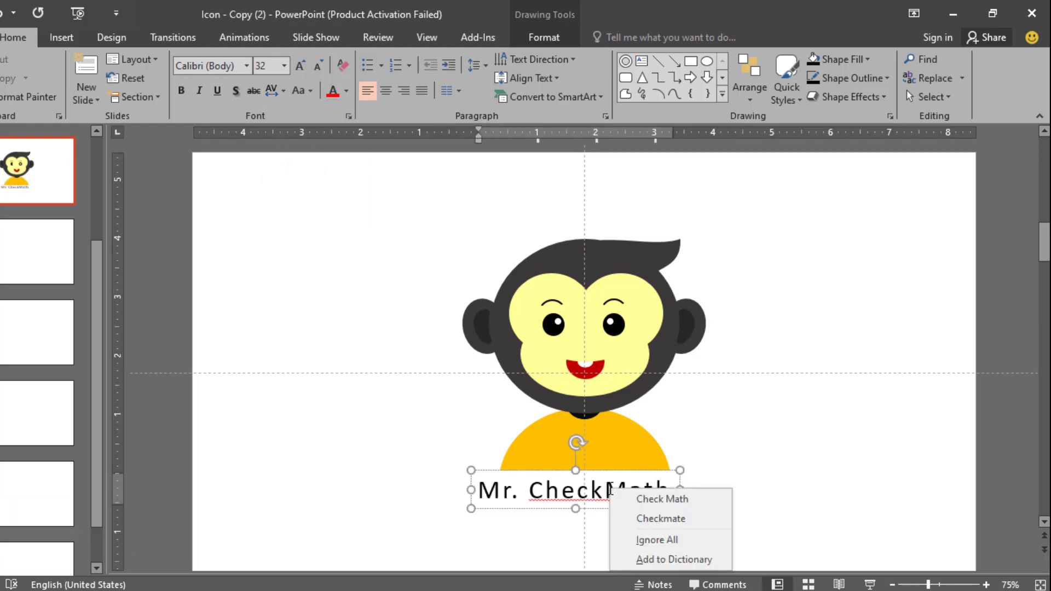
click(639, 507)
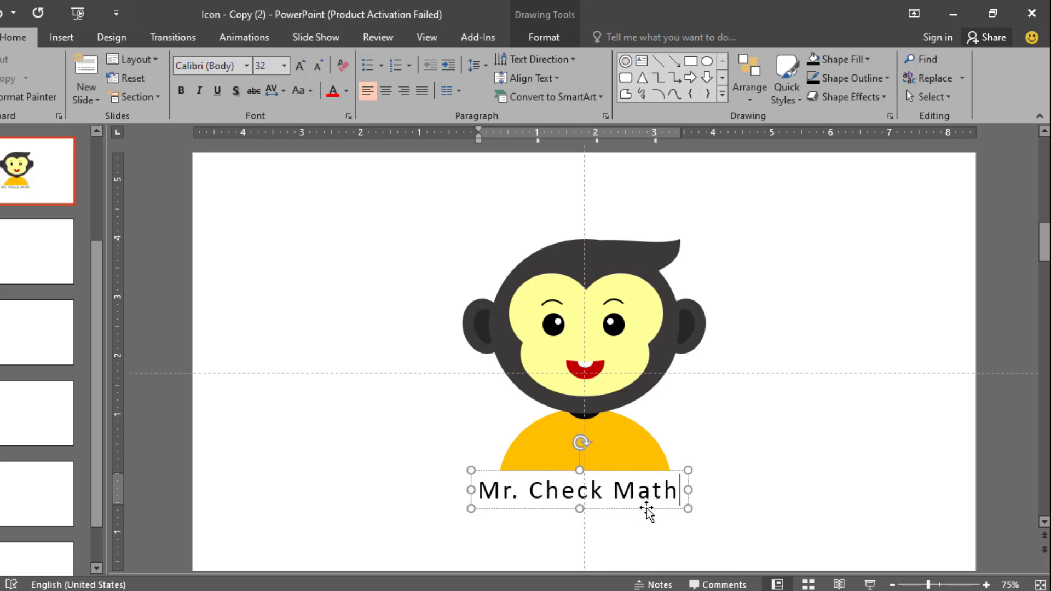
Center the caption under the monkey and make its text bold with a text shadow.
drag(646, 508, 649, 508)
click(182, 92)
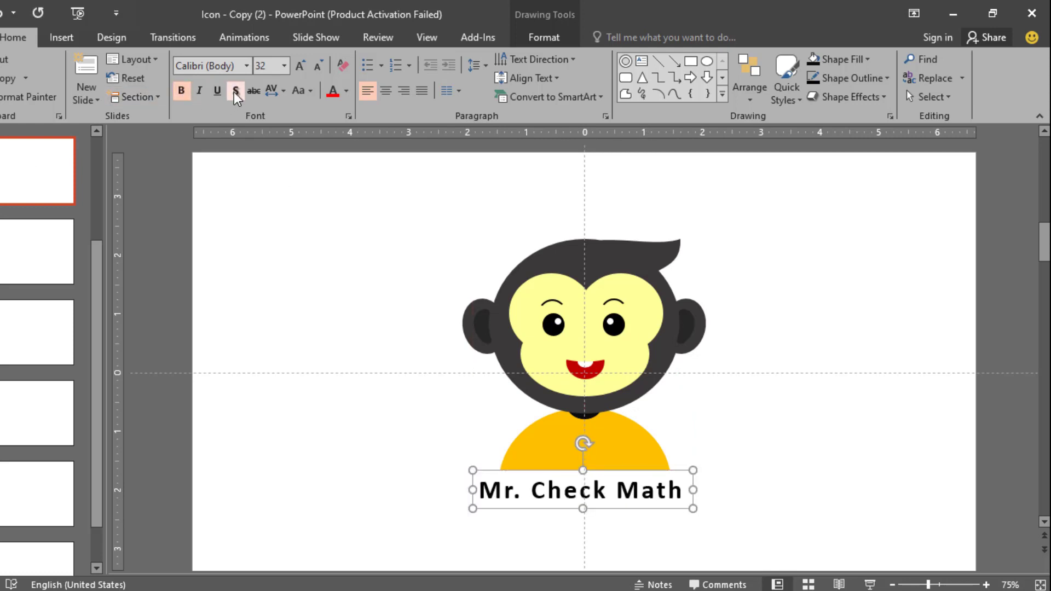
click(236, 92)
shift+click(612, 438)
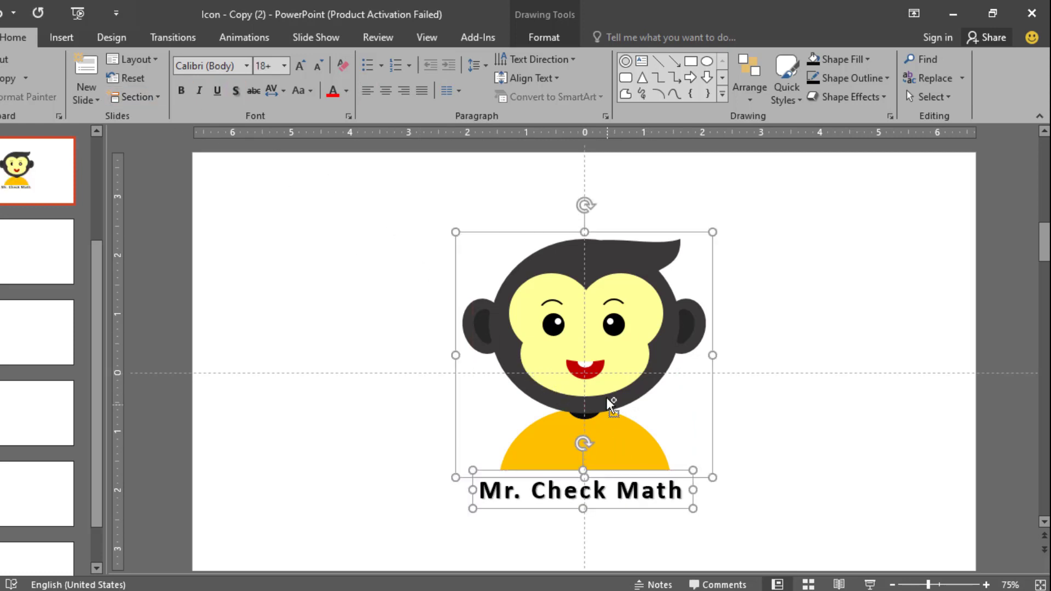
click(795, 448)
Apply the Fly In animation to the "Mr. Check Math" caption.
click(658, 499)
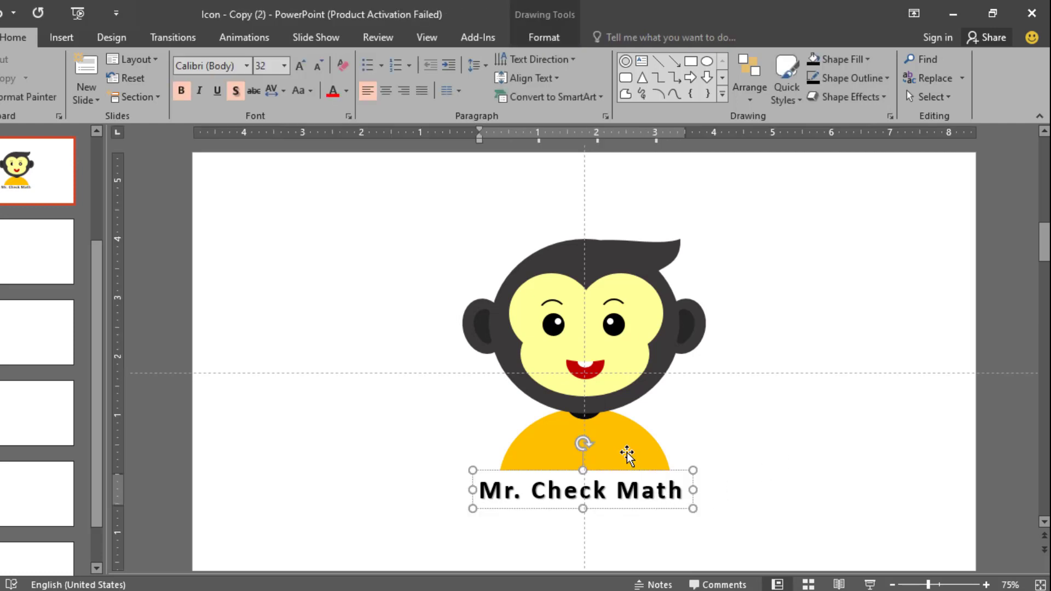
click(241, 31)
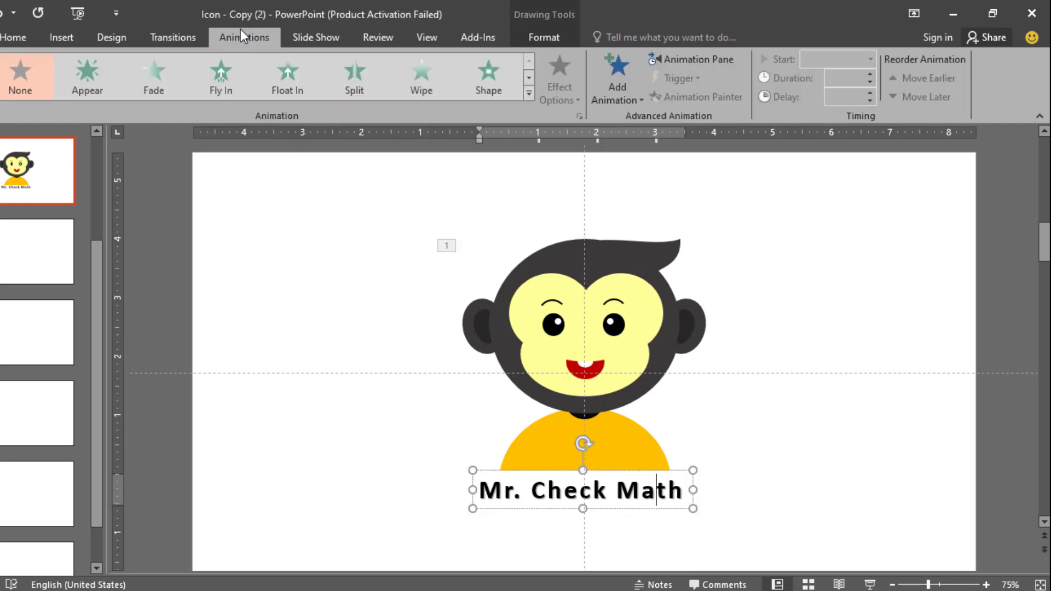
click(229, 71)
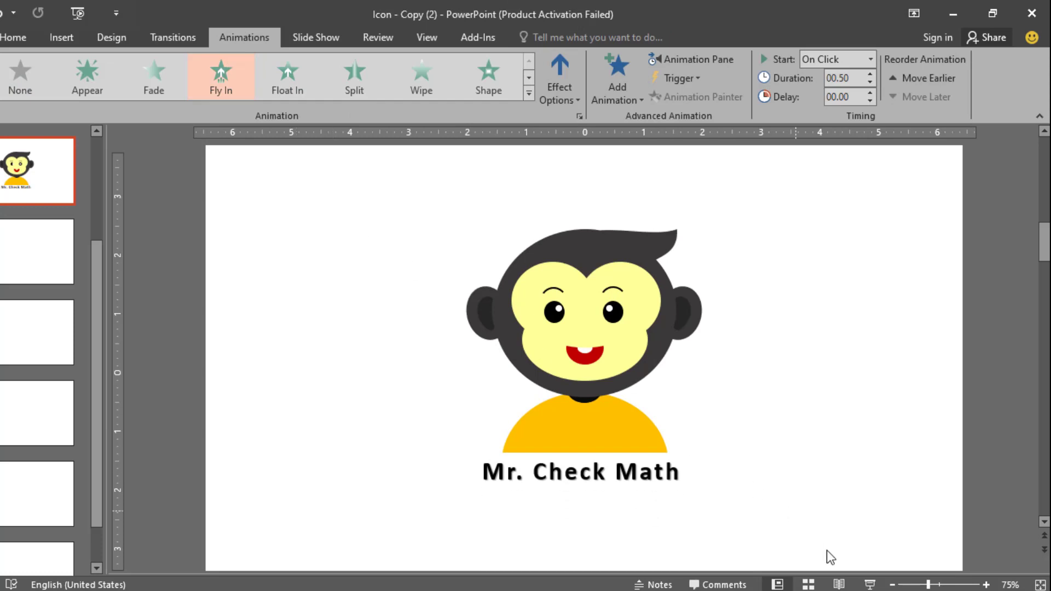
Play the current slide as a slide show to check the monkey and caption animations, and return to editing.
click(870, 585)
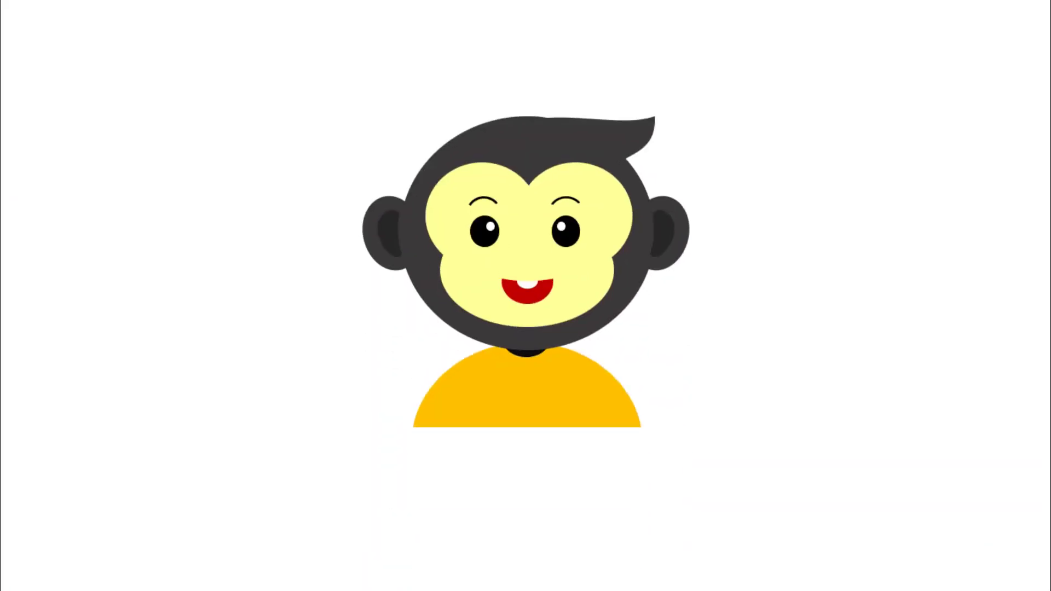
key(Right)
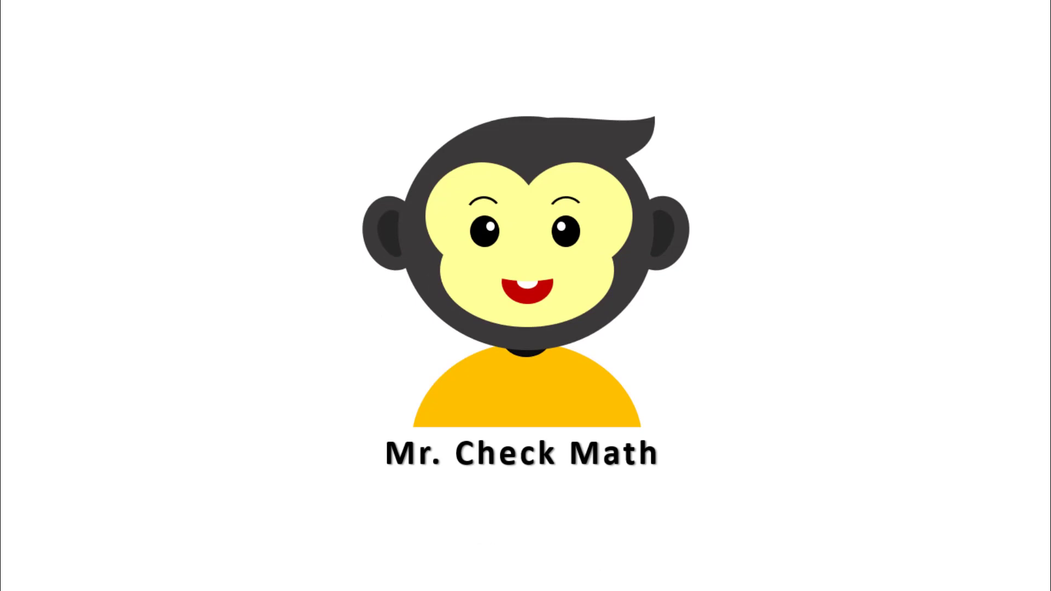
key(Escape)
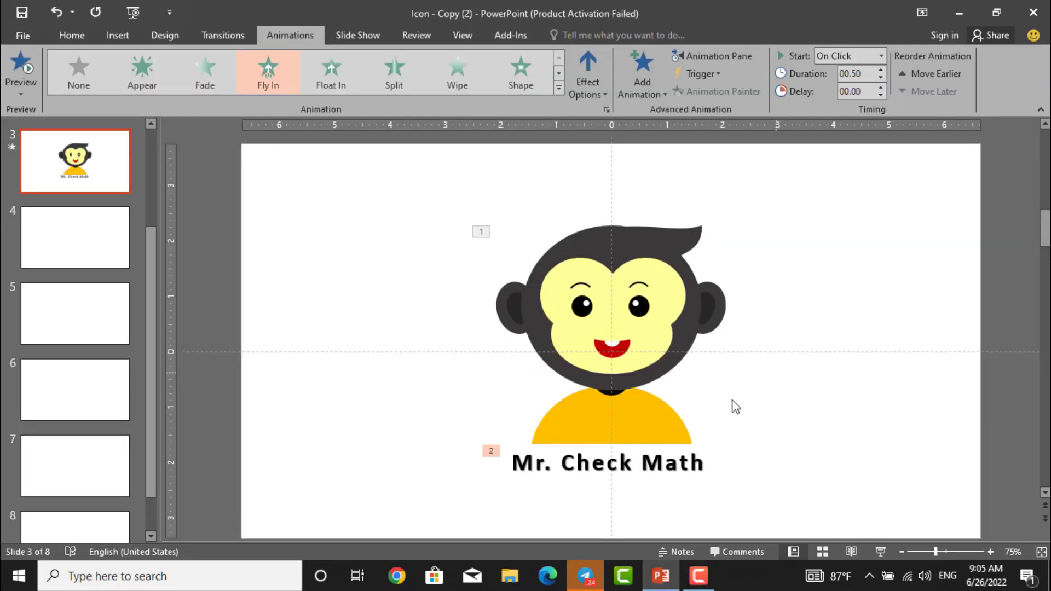
click(704, 584)
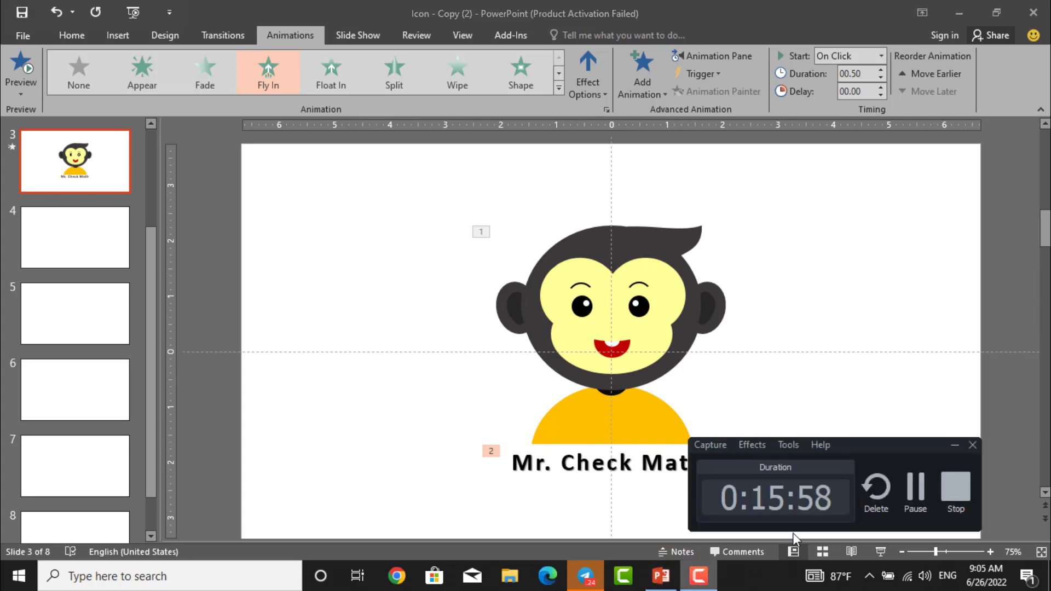